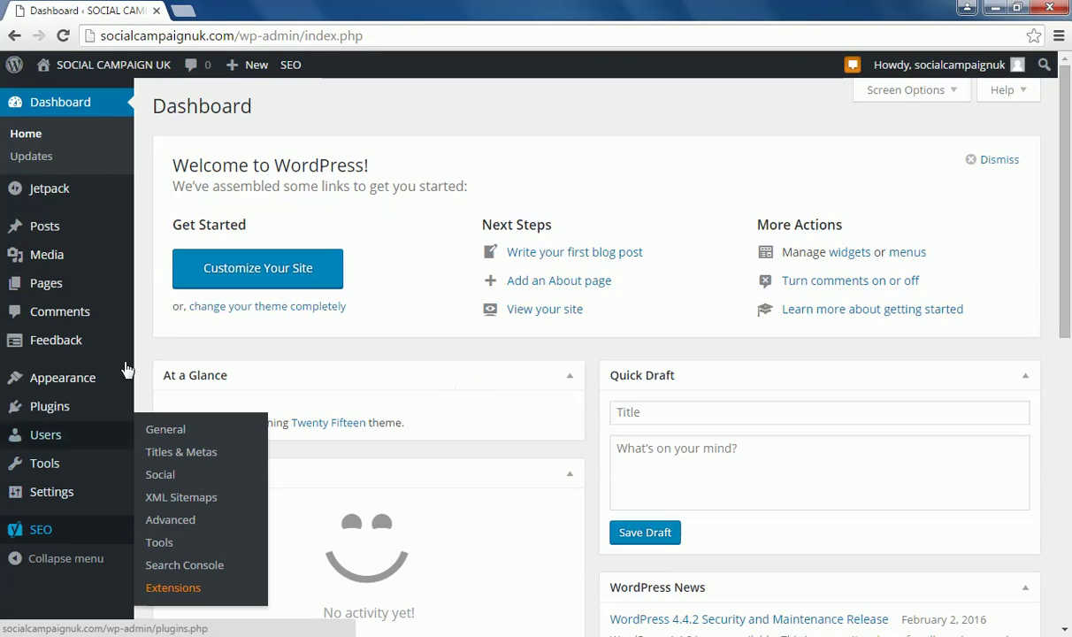
Search the directory of new plugins for "yoast"
left_click(87, 405)
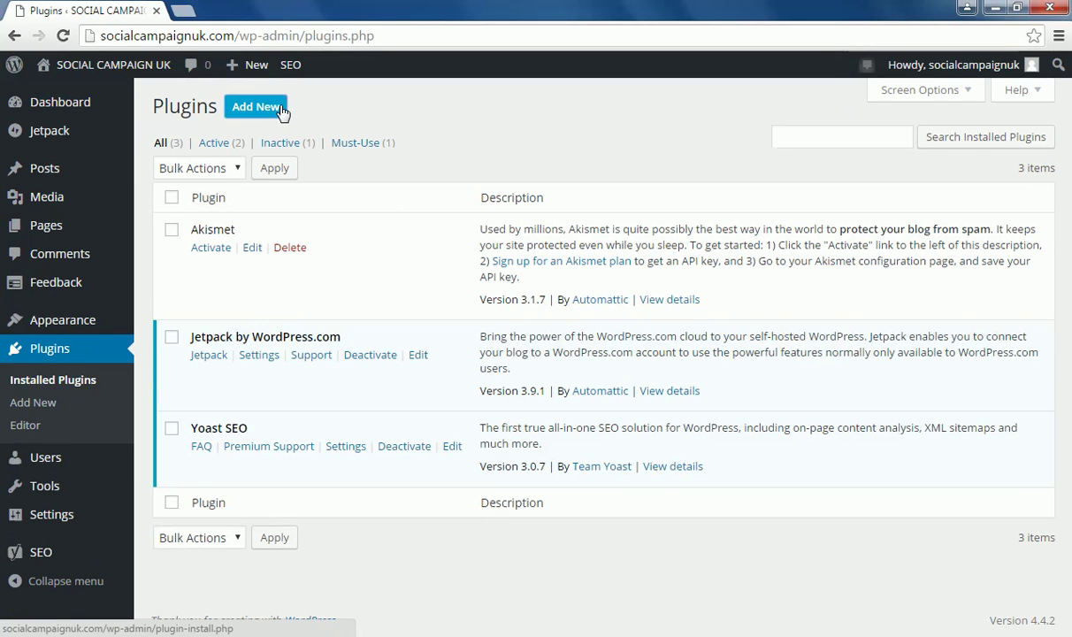
left_click(282, 110)
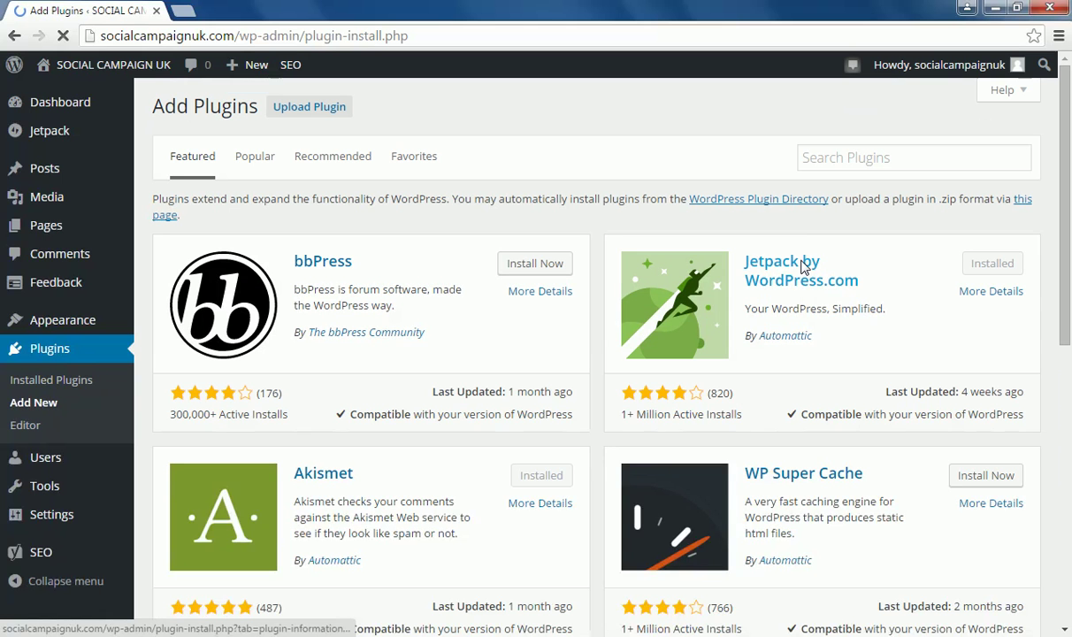
left_click(845, 162)
type("yoa")
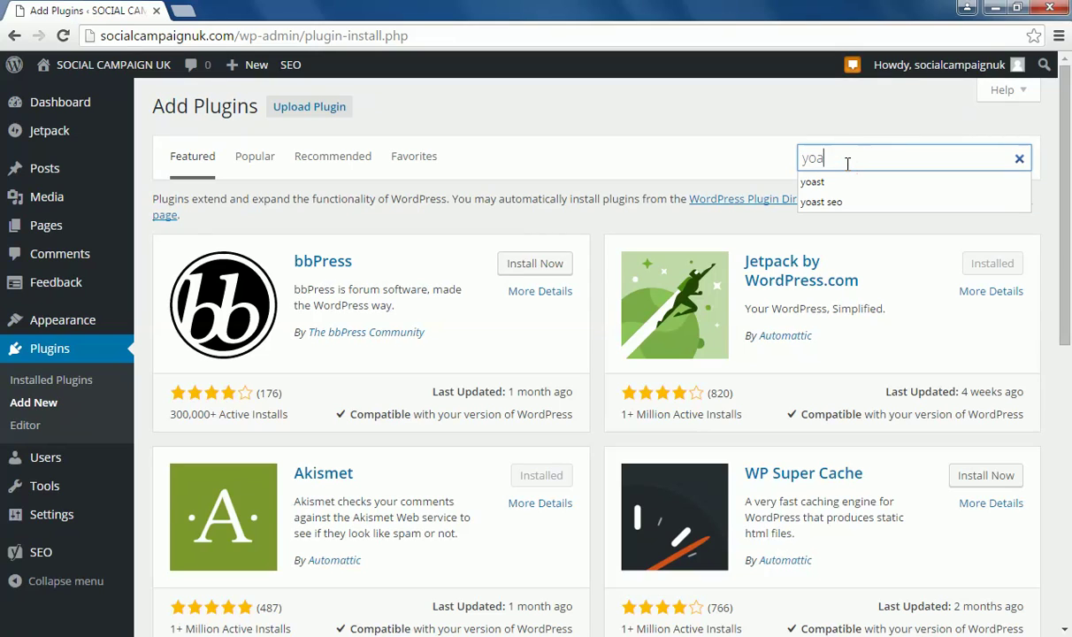
type("st")
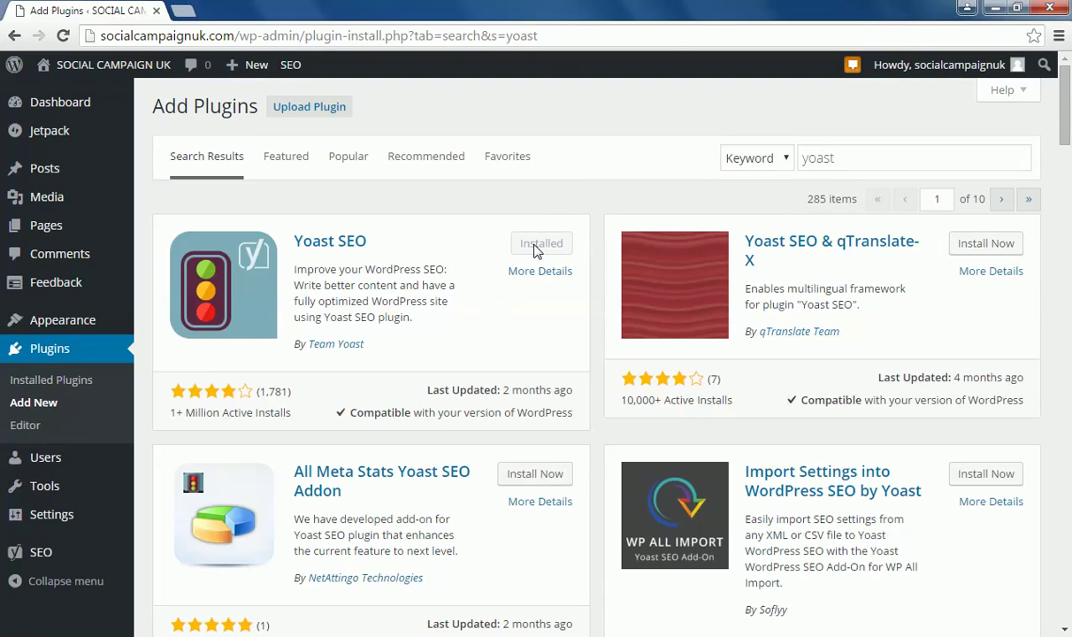
Review the Yoast SEO plugin's details, covering its installation, screenshots, changelog, FAQ and reviews, and close them
left_click(553, 275)
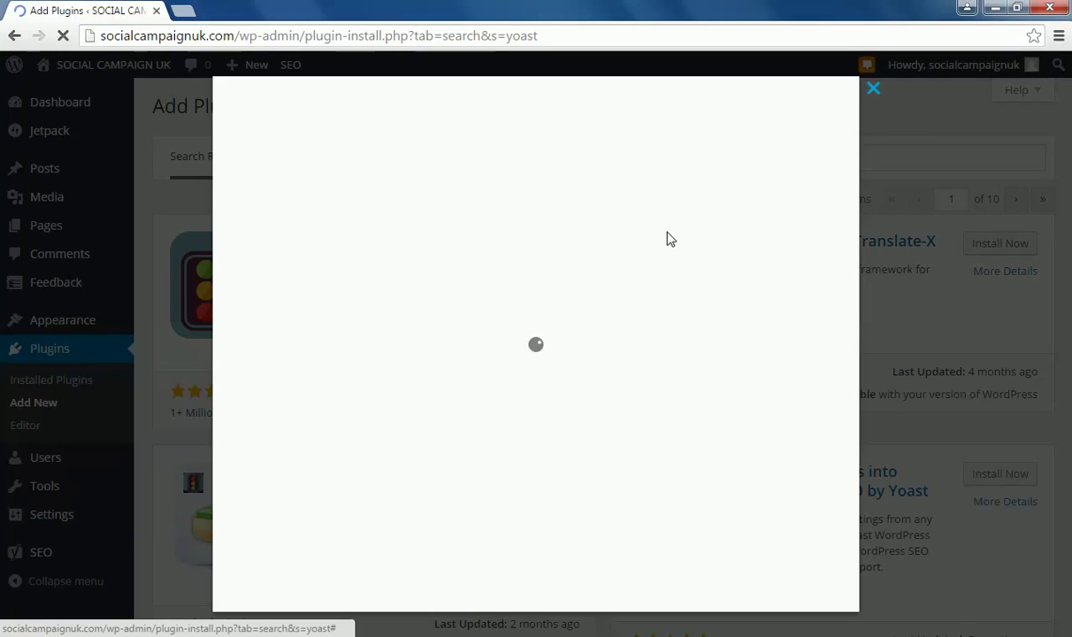
left_click(361, 303)
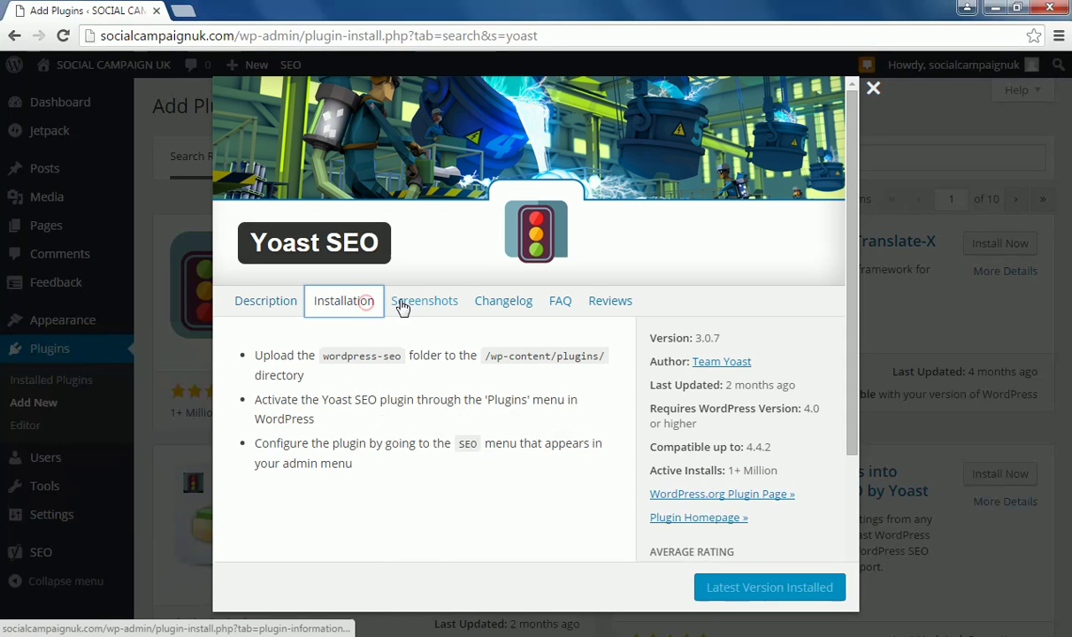
left_click(402, 301)
left_click(493, 301)
left_click(563, 302)
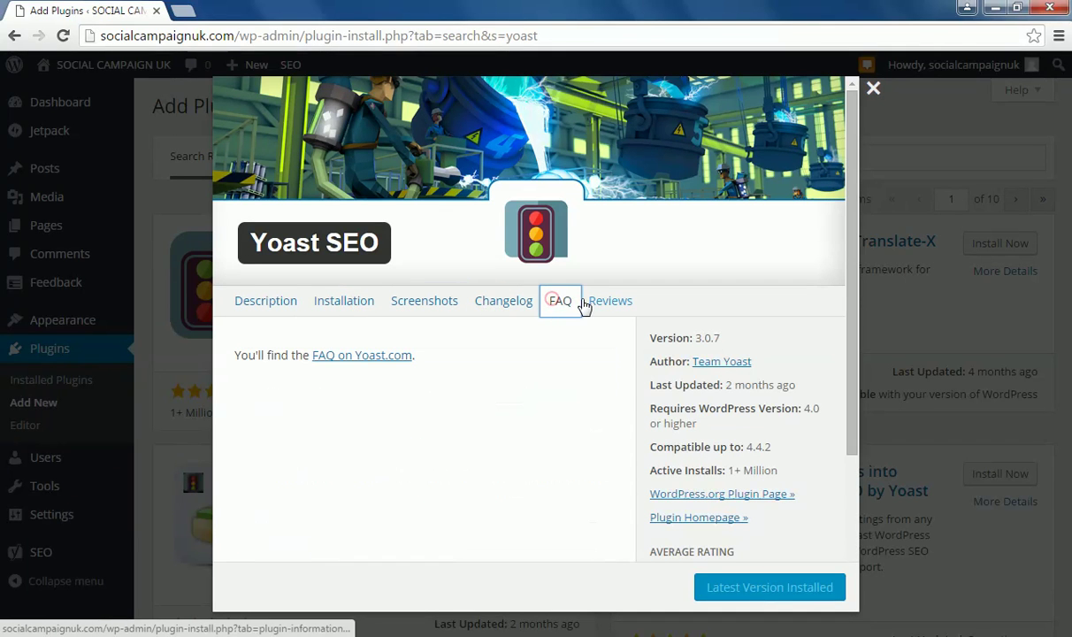
left_click(610, 303)
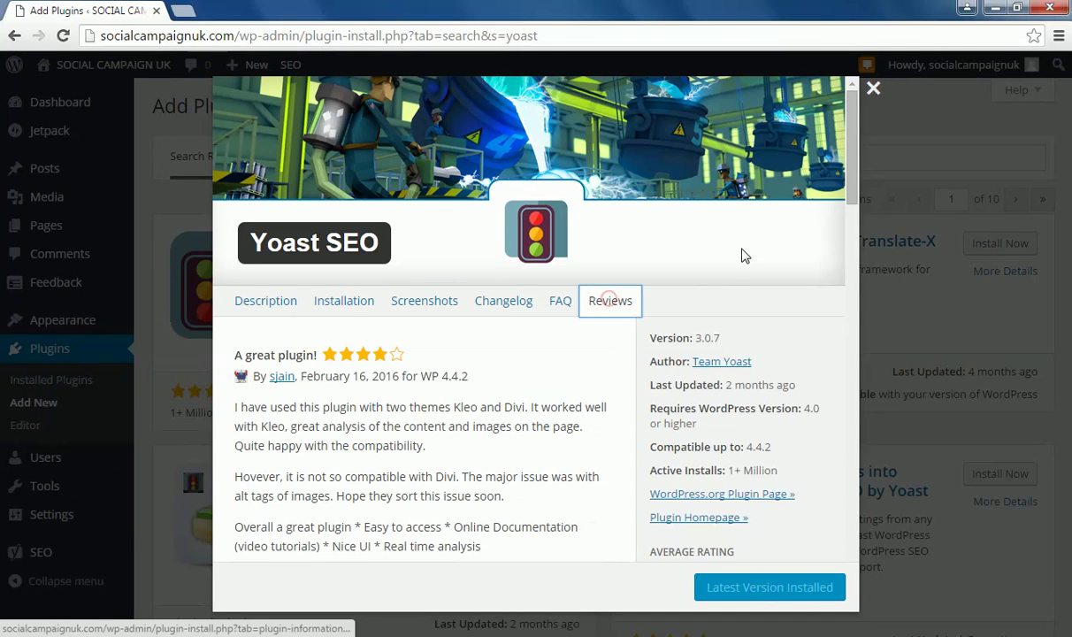
left_click(869, 88)
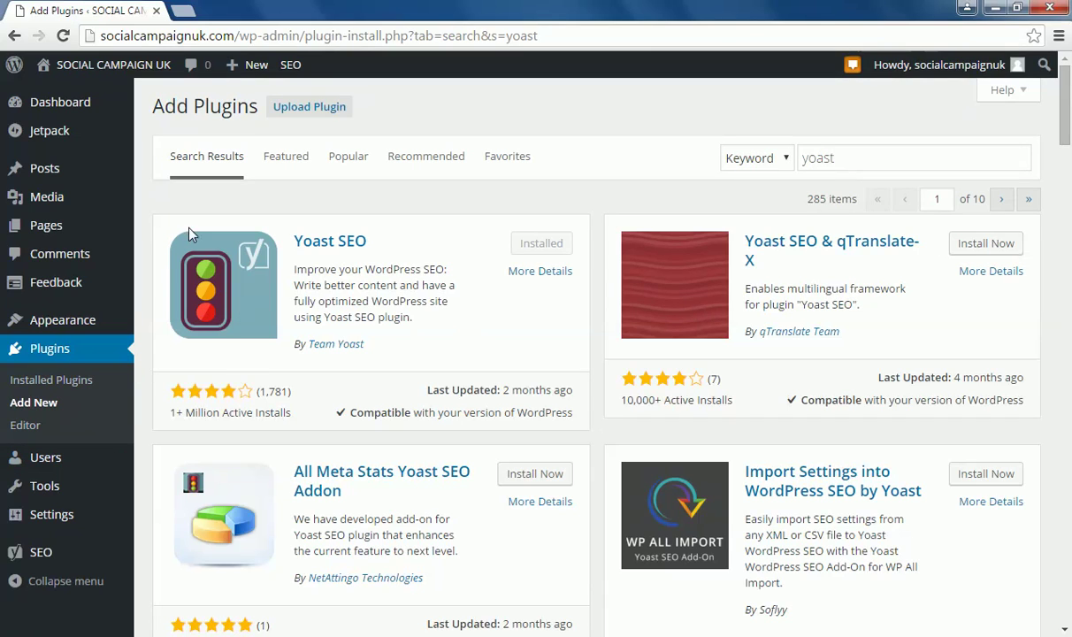
In the Yoast SEO general settings, enter "Social Campaign UK" as the website name under Your Info
mouse_move(81, 551)
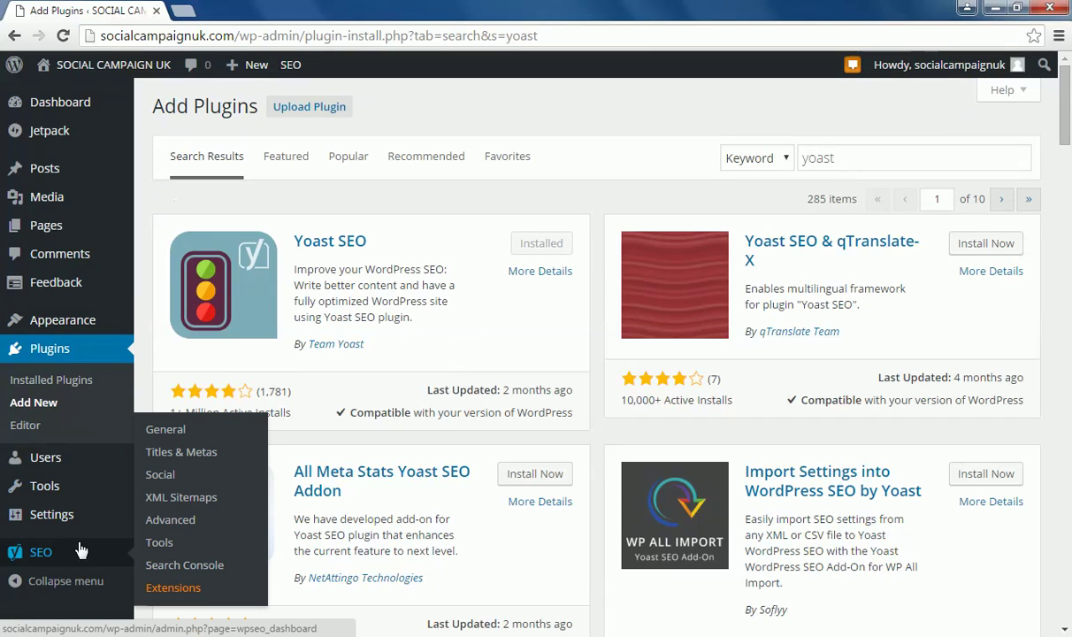
left_click(77, 544)
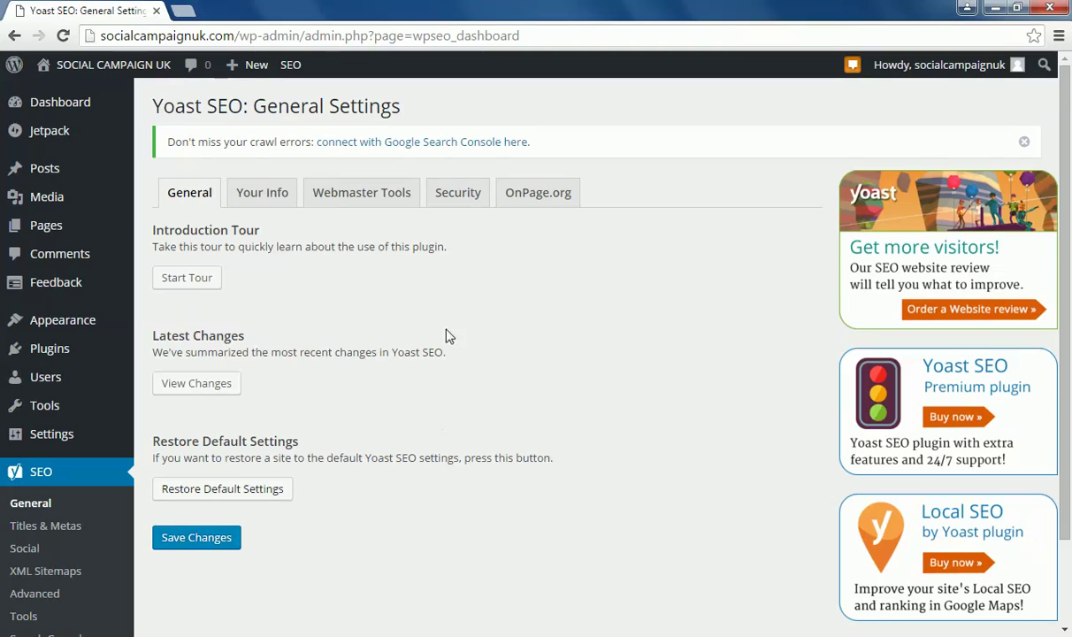
left_click(288, 199)
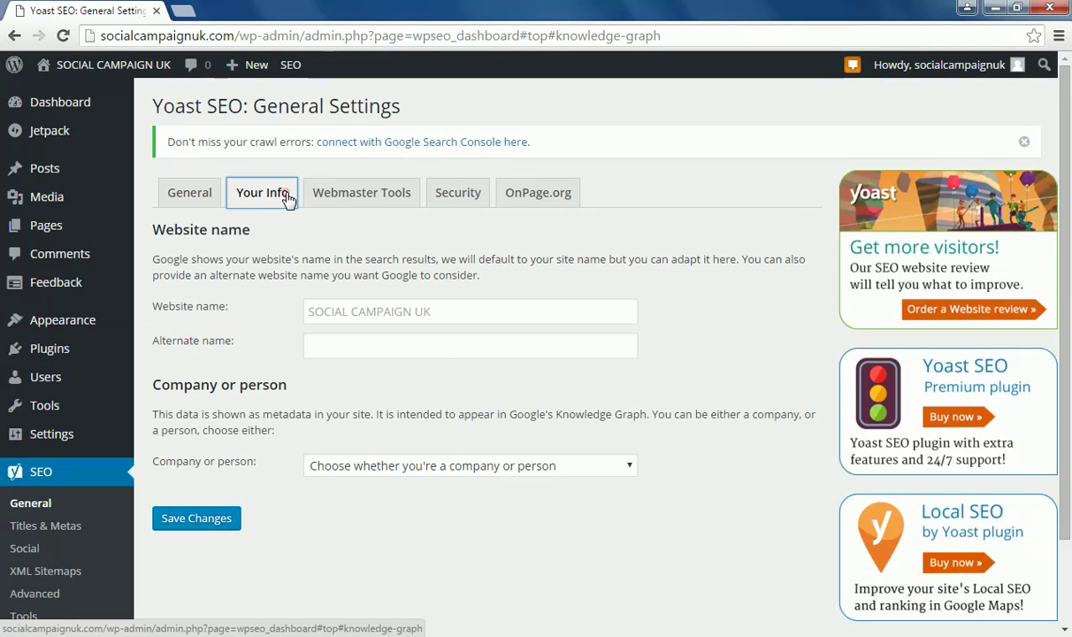
left_click(512, 312)
type("So")
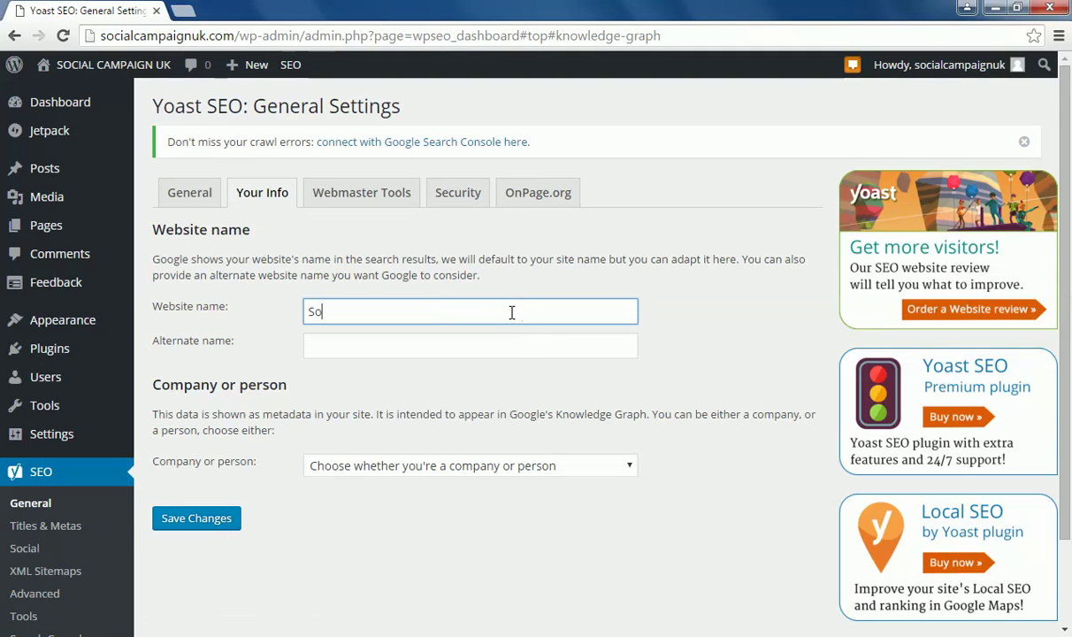
type("cial Campaign UK")
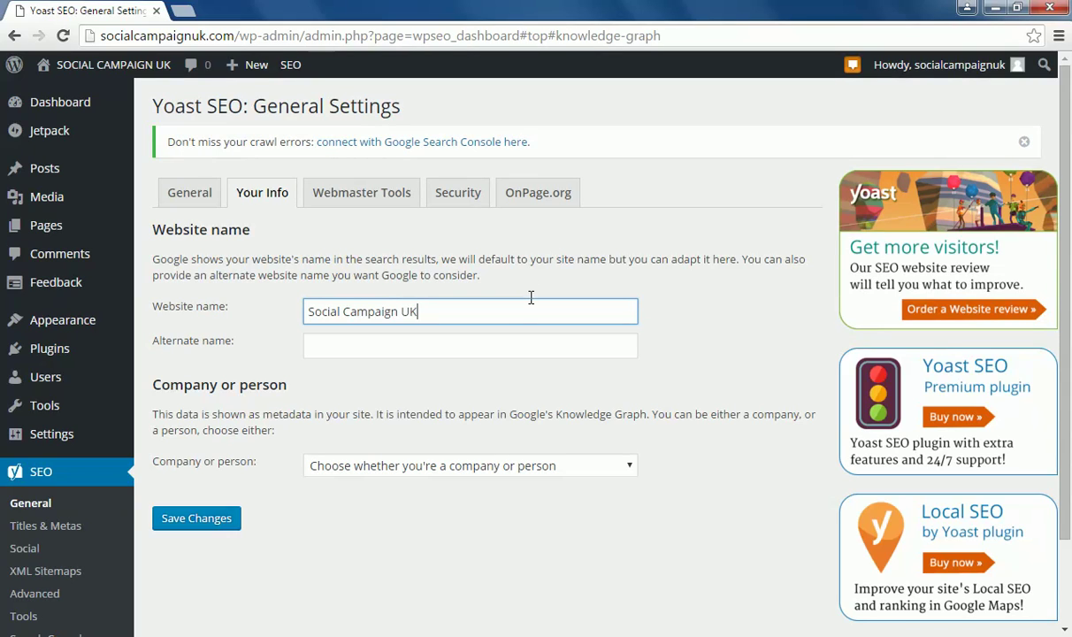
Enter "Social Media Campaign SEO Wordpress" as the website's alternate name
left_click(512, 346)
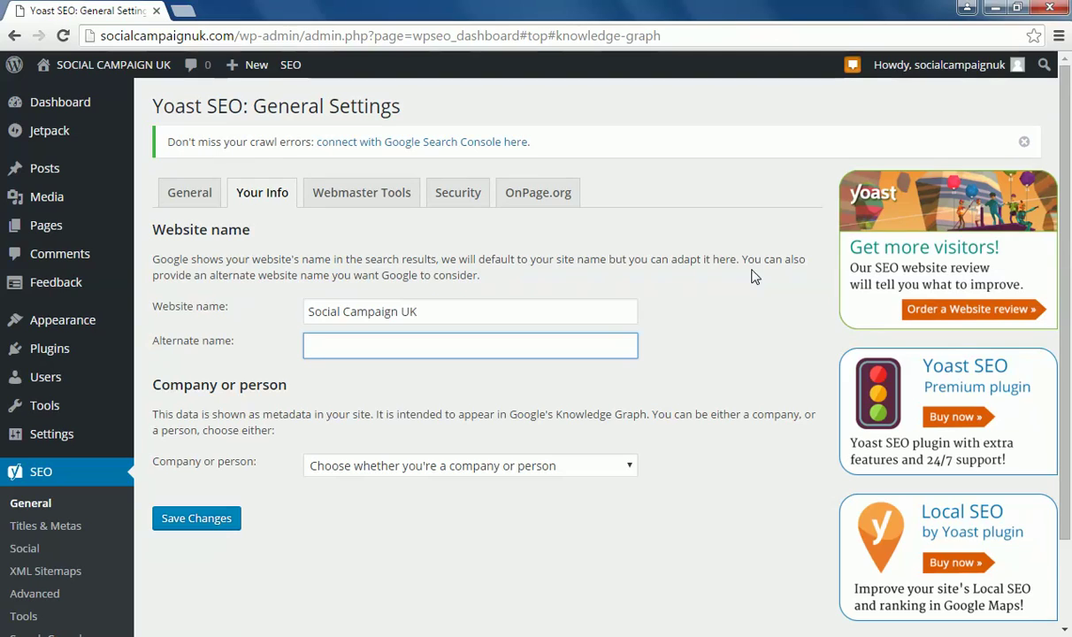
type("Social Media Campus")
key("BackSpace")
key("BackSpace")
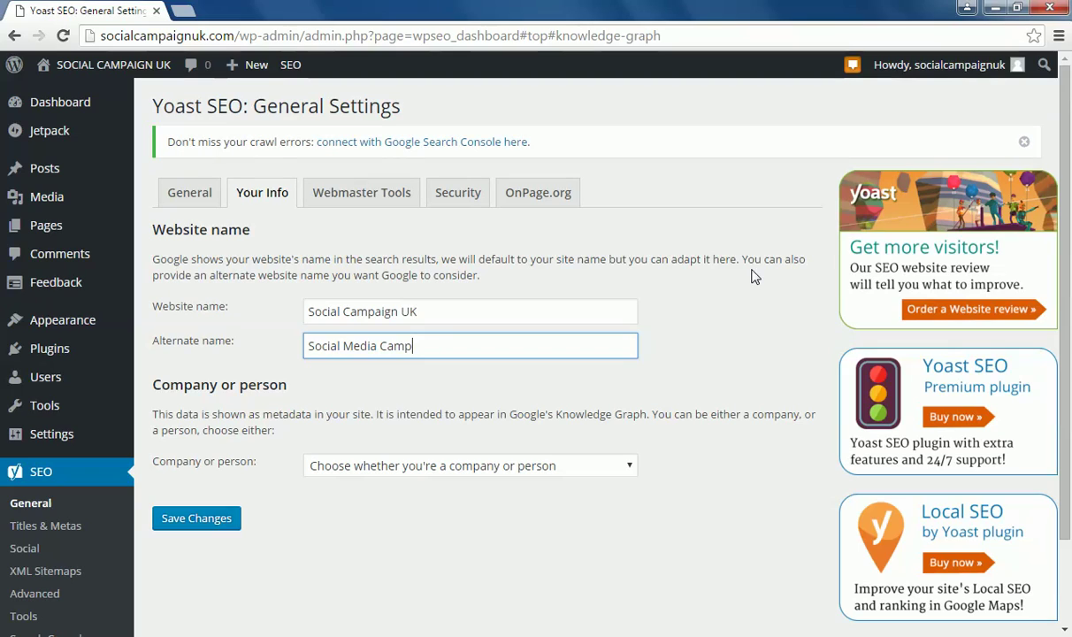
type("aign")
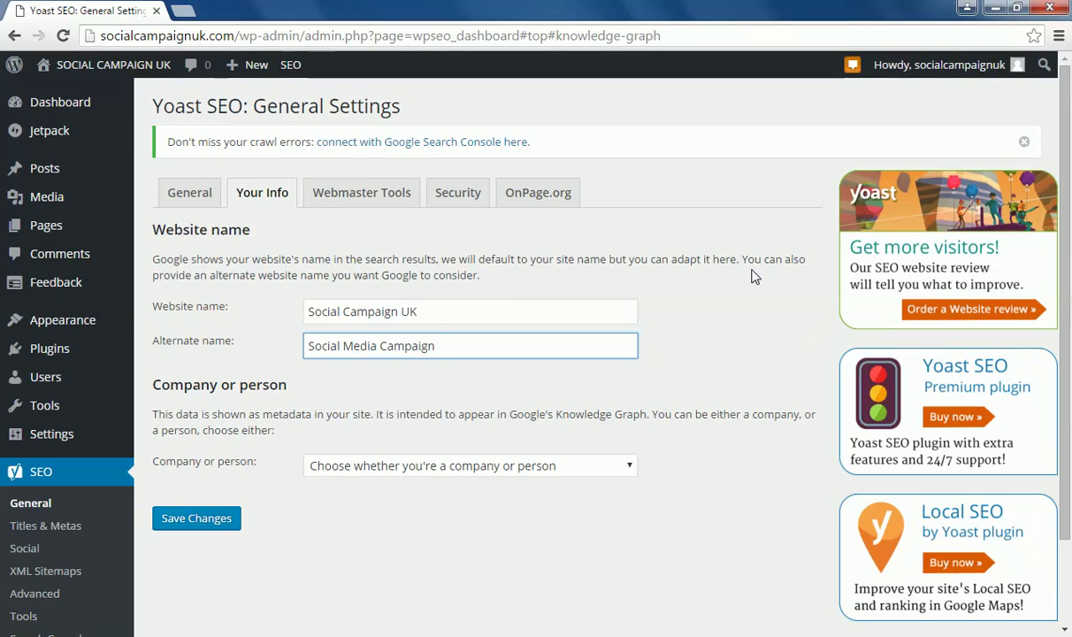
type(" SEO")
key("BackSpace")
key("BackSpace")
key("BackSpace")
type("SO")
key("BackSpace")
type("EO WORDPRESS")
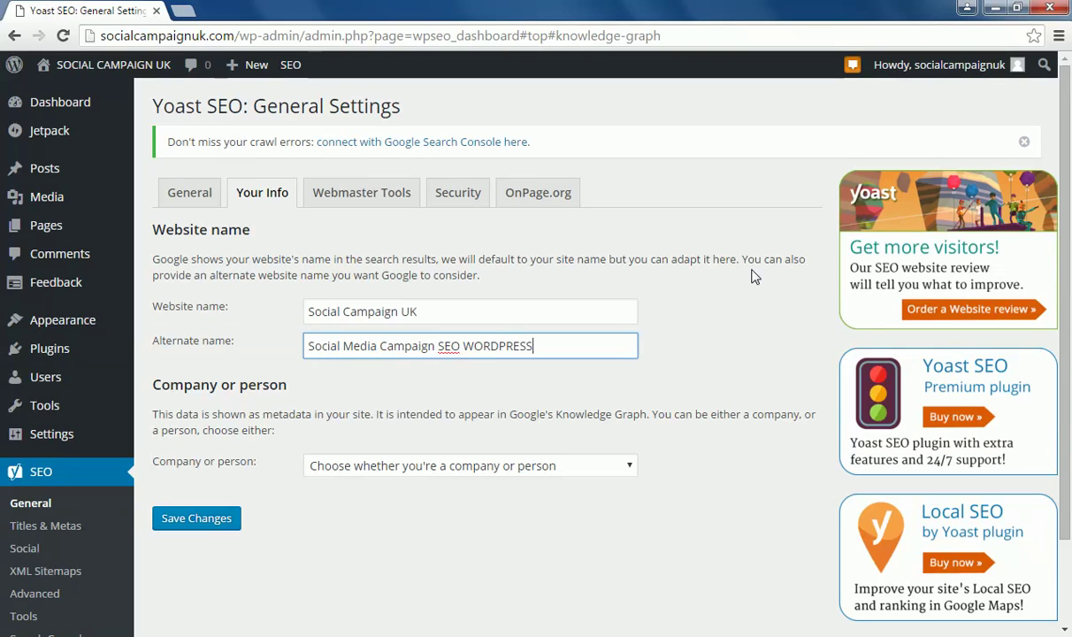
key("BackSpace")
key("BackSpace")
key("BackSpace")
key("BackSpace")
key("BackSpace")
key("BackSpace")
key("BackSpace")
key("BackSpace")
key("BackSpace")
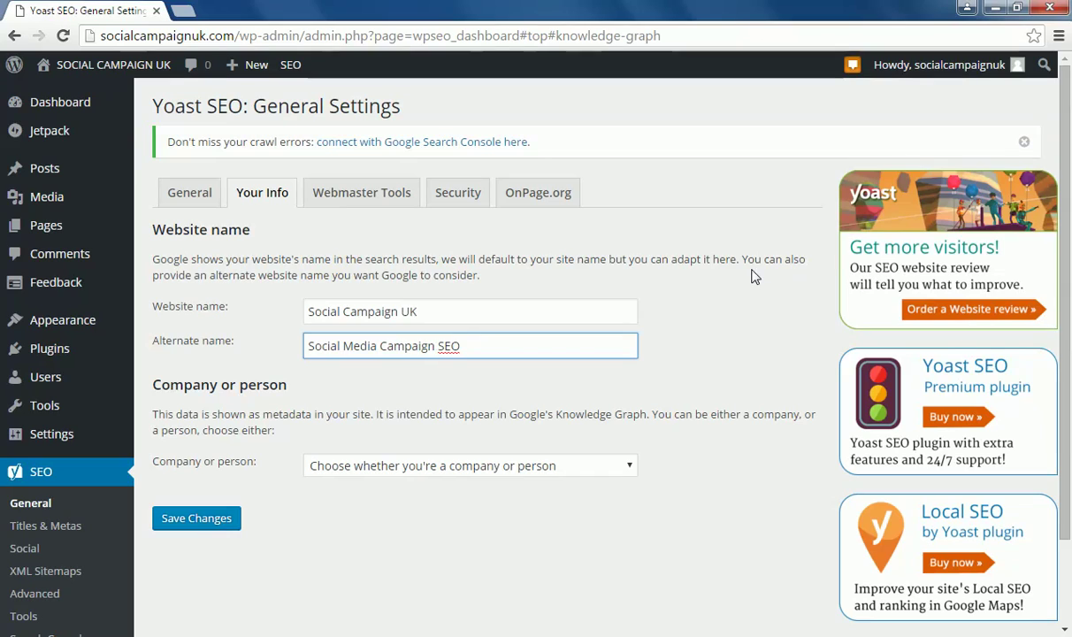
type("wo")
key("BackSpace")
key("BackSpace")
key("BackSpace")
type("W")
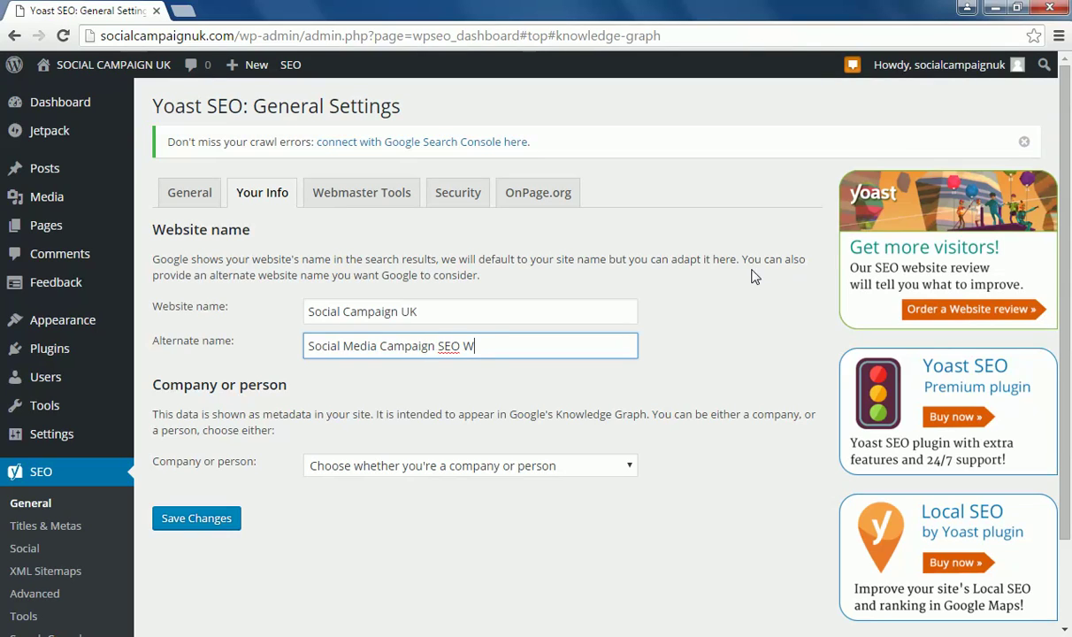
type("ordpress")
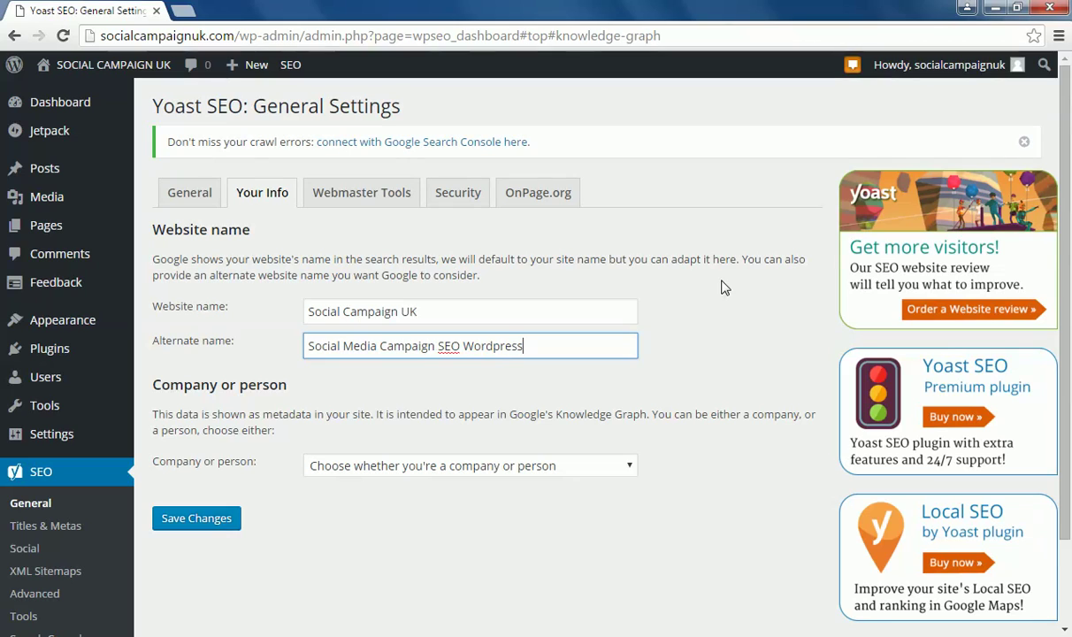
Identify the site as a Company and enter "UK Web Design Shop" as the company name
left_click(631, 465)
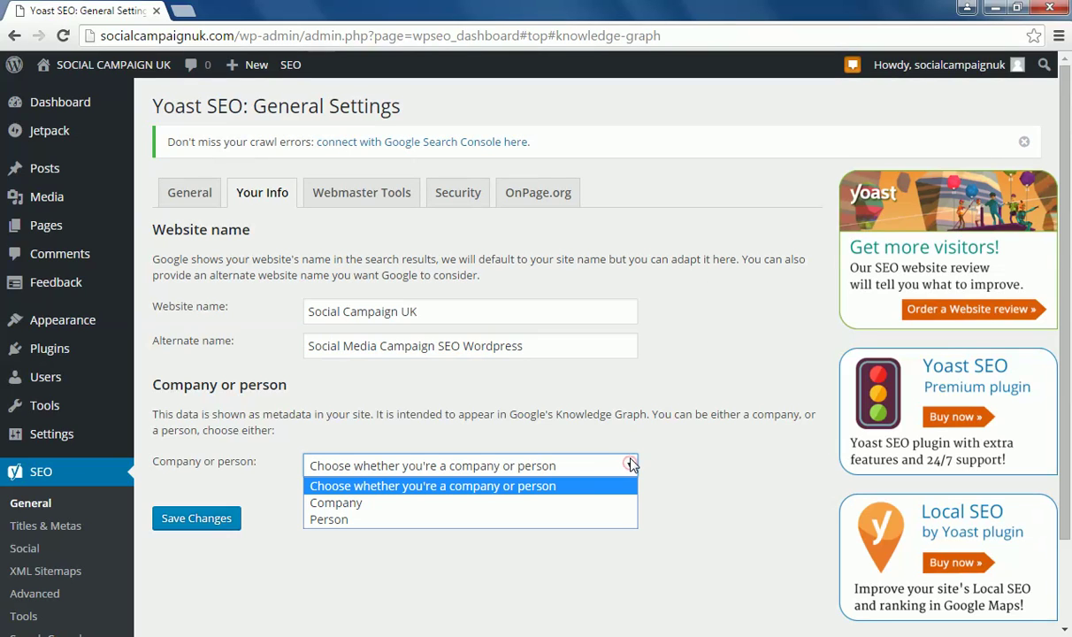
left_click(526, 504)
scroll(716, 272, "down", 2)
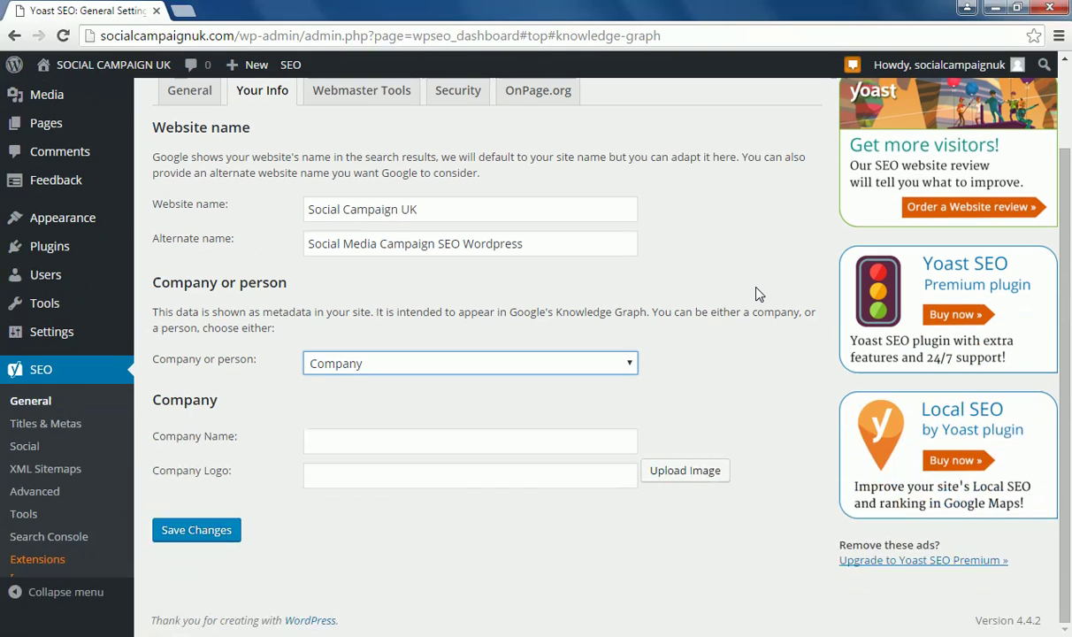
left_click(439, 446)
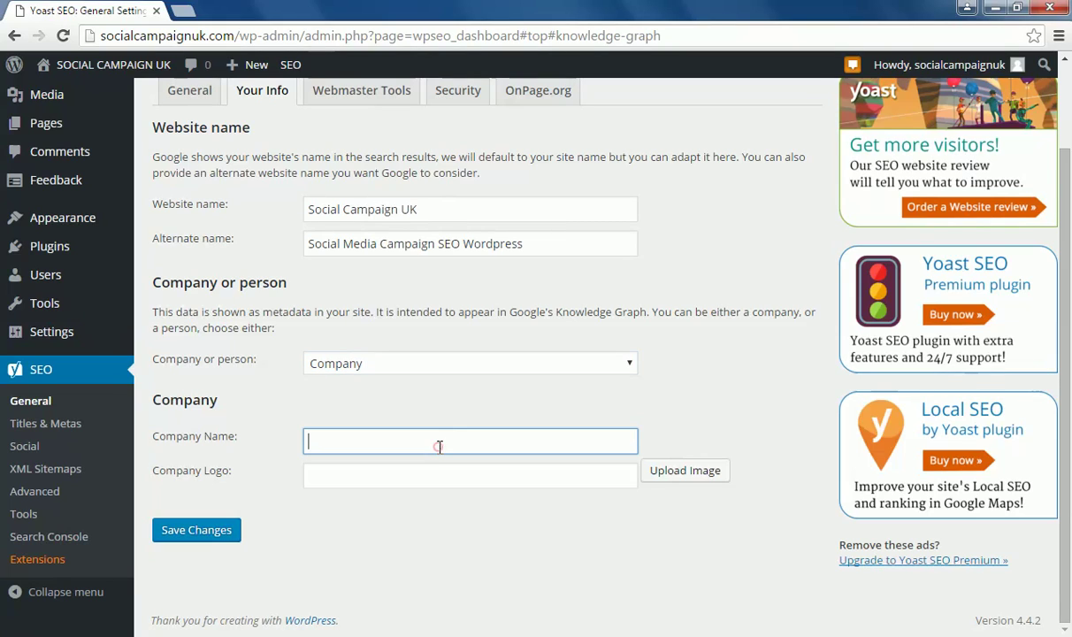
left_click(502, 360)
left_click(471, 402)
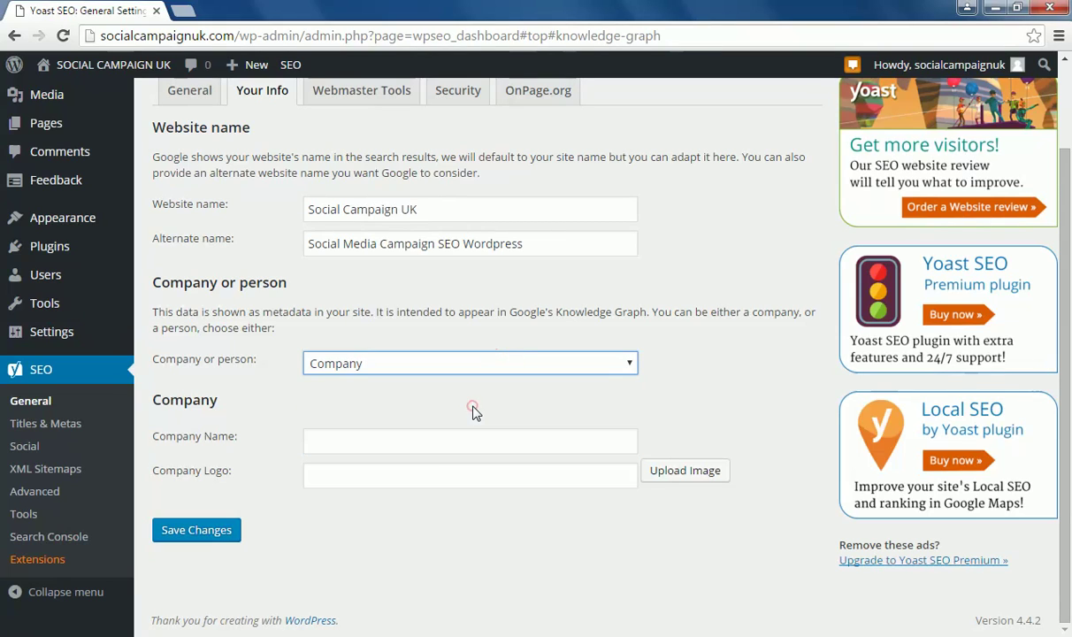
left_click(455, 436)
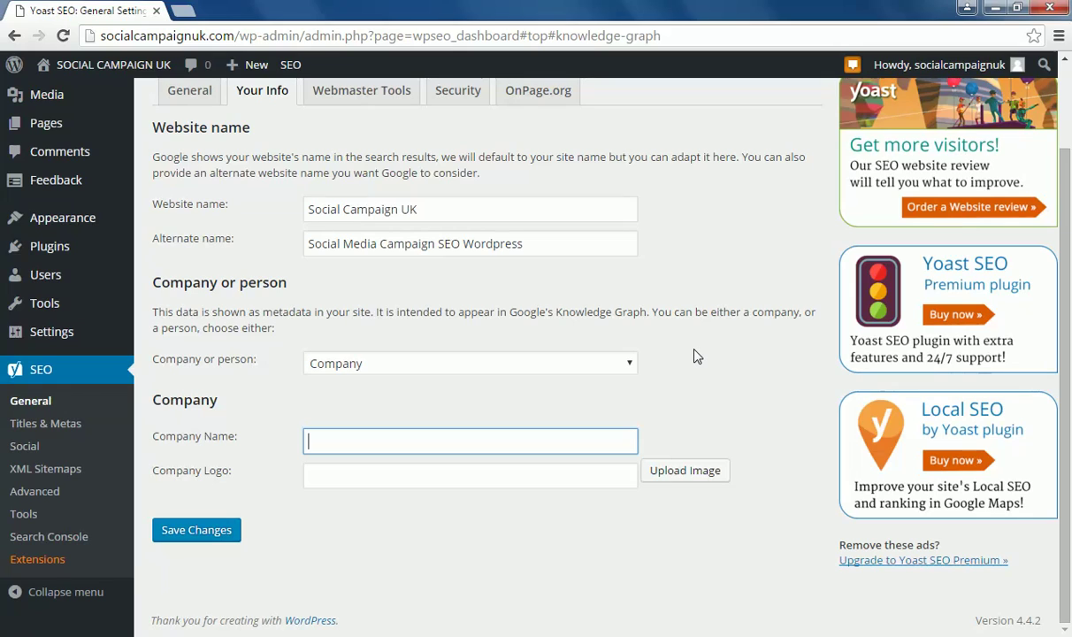
type("UK Web Design SHop")
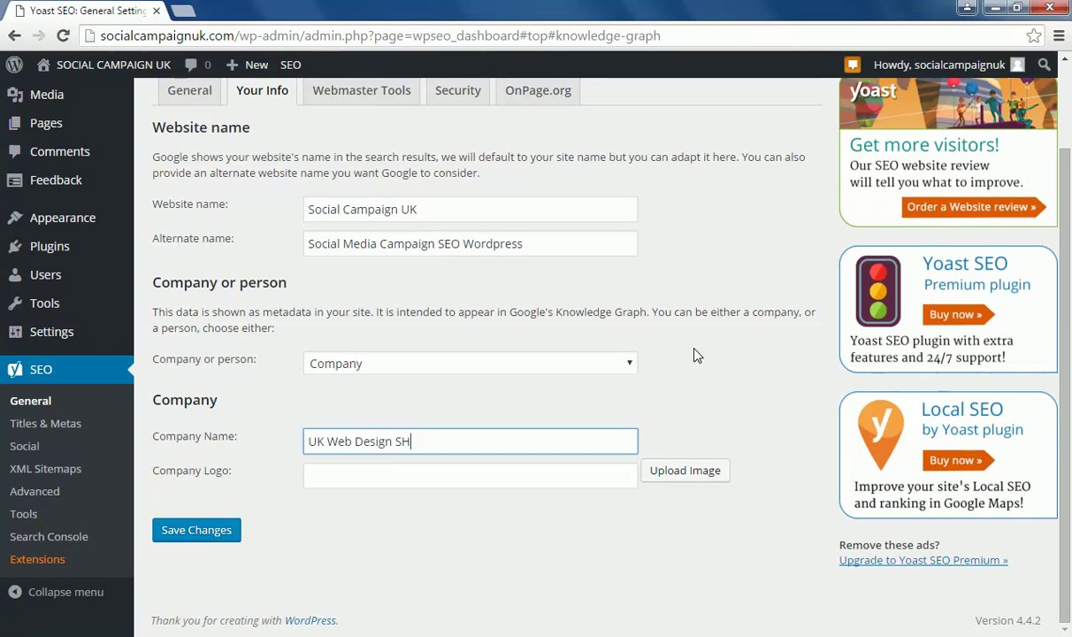
key("BackSpace")
type("hop")
Upload logo2.png from the Downloads folder as the company logo and save the settings
left_click(698, 471)
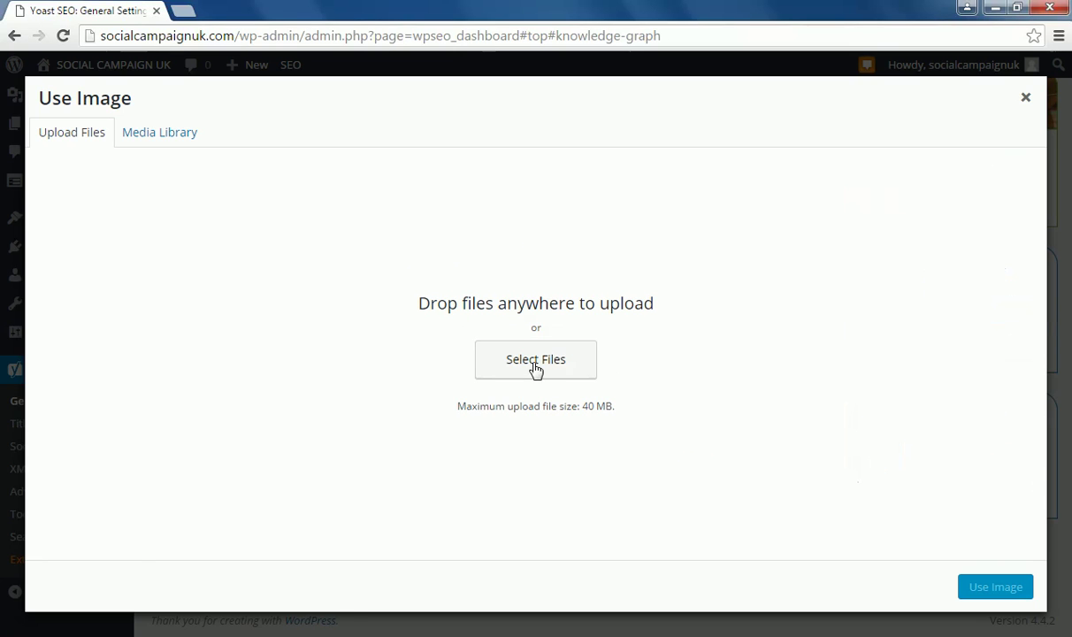
left_click(536, 364)
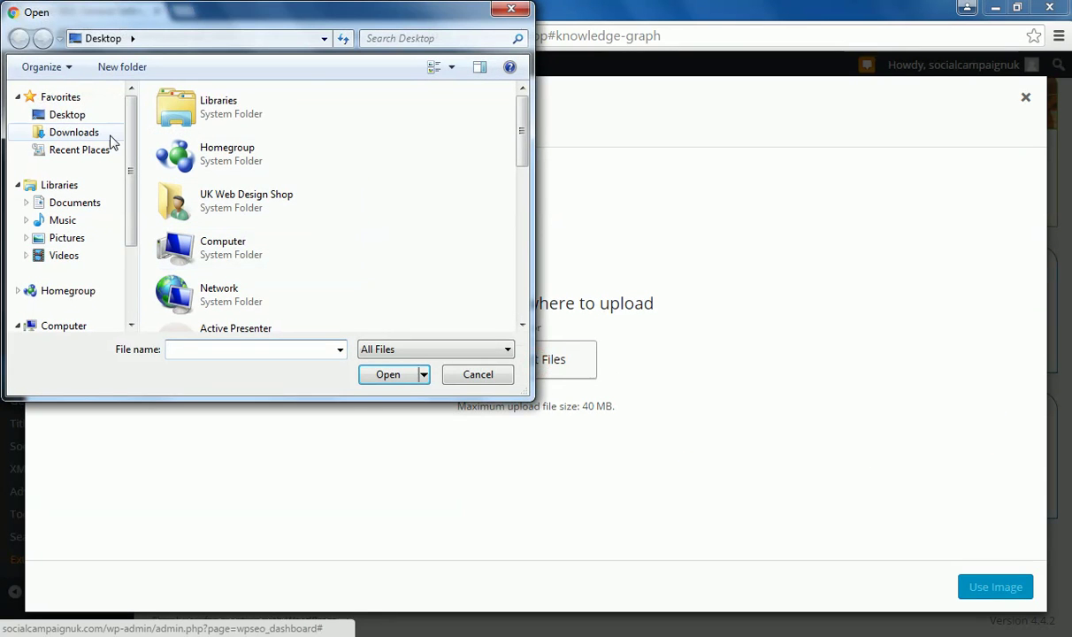
left_click(109, 132)
double_click(290, 165)
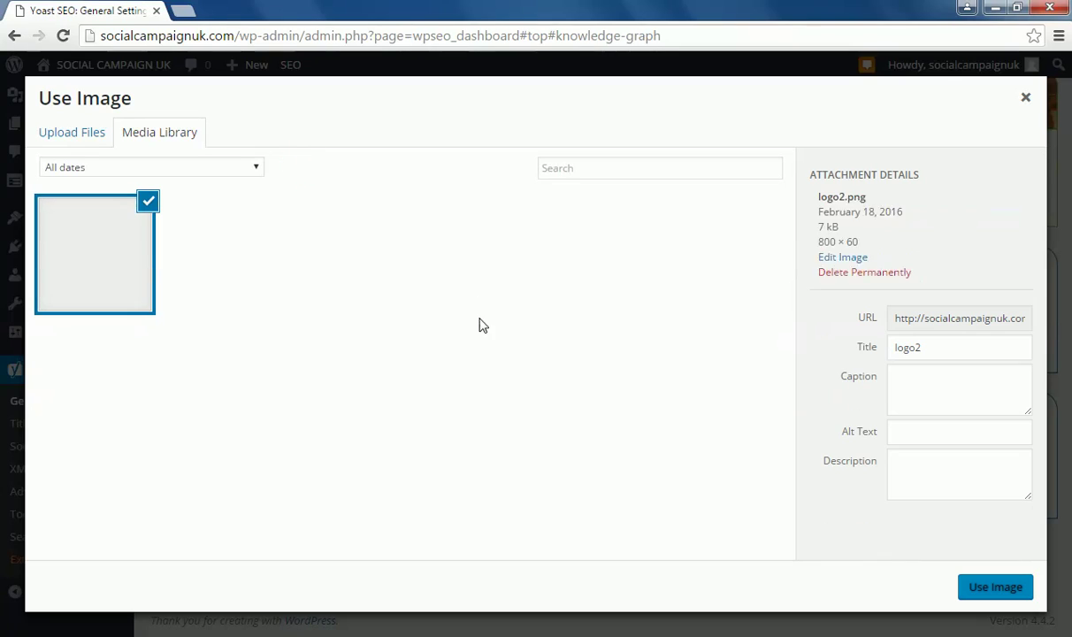
left_click(1020, 588)
left_click(182, 528)
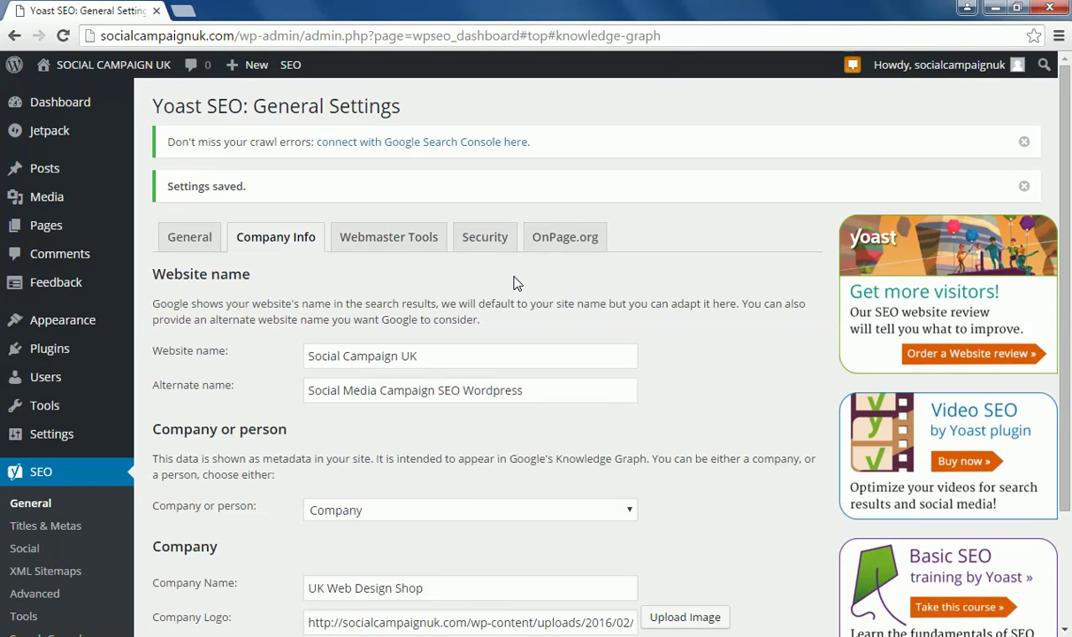
Review the saved company info and the Webmaster Tools, Security and OnPage.org settings
scroll(518, 283, "down", 1)
scroll(515, 276, "up", 1)
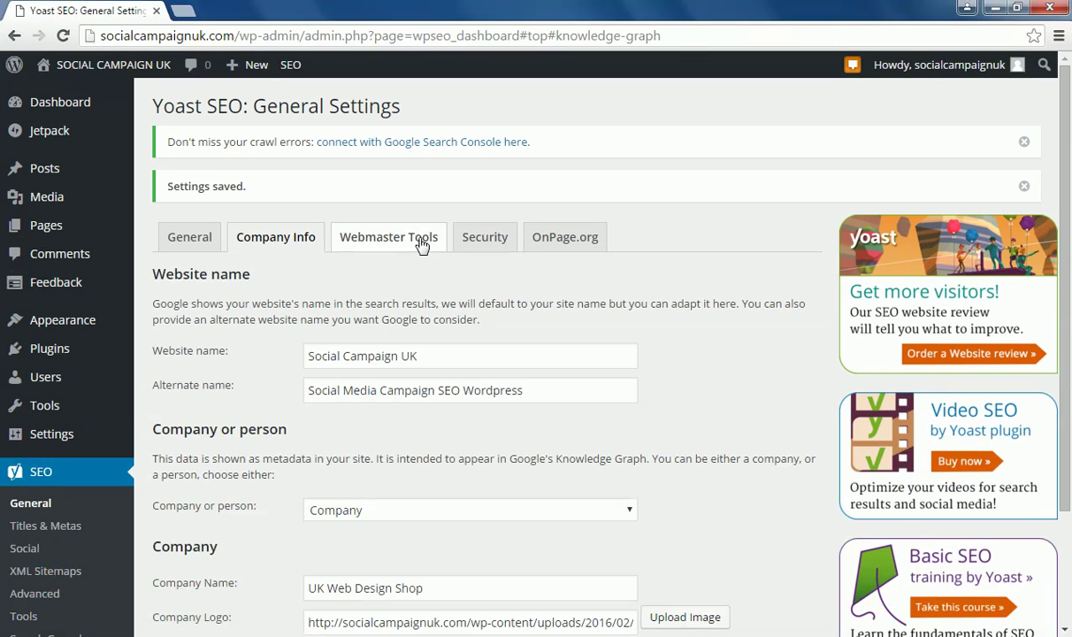
left_click(421, 241)
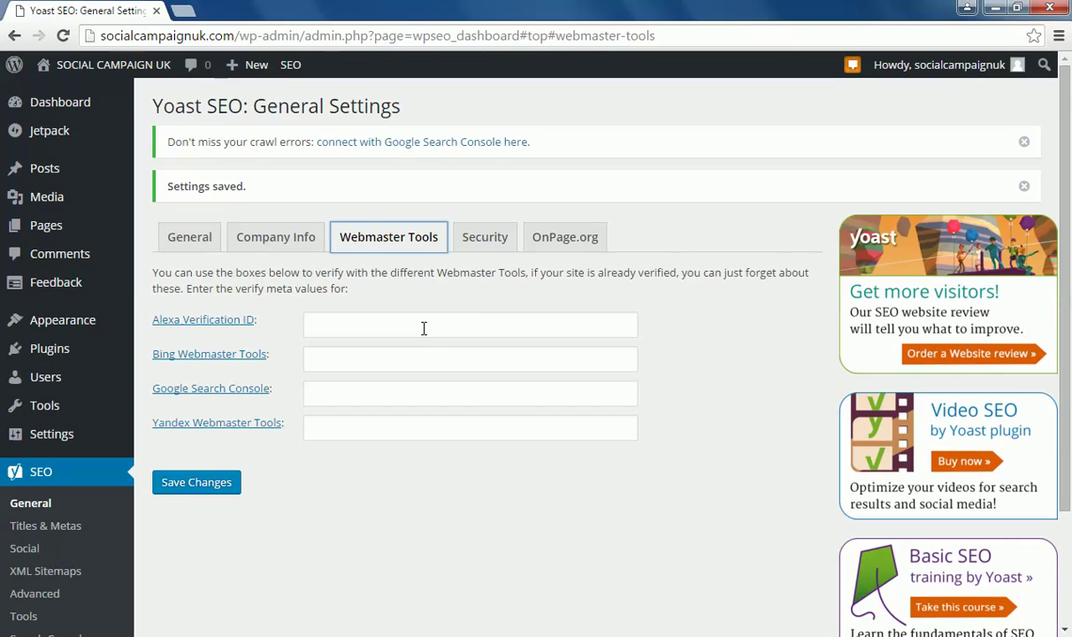
left_click(485, 247)
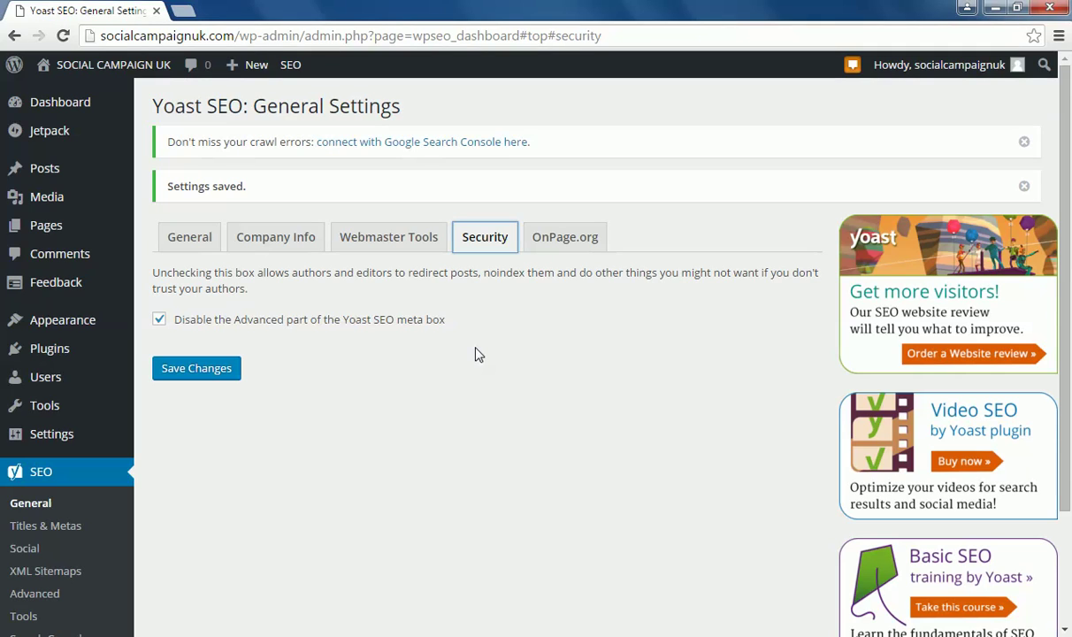
left_click(566, 237)
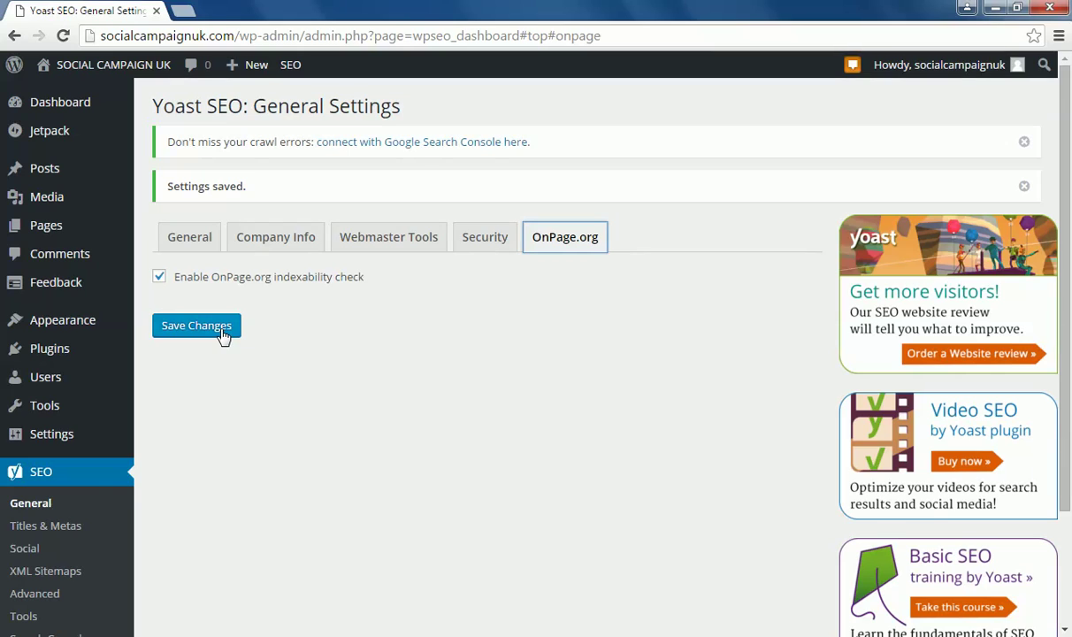
Review the Yoast general settings and open the title separator options under Titles & Metas
left_click(209, 243)
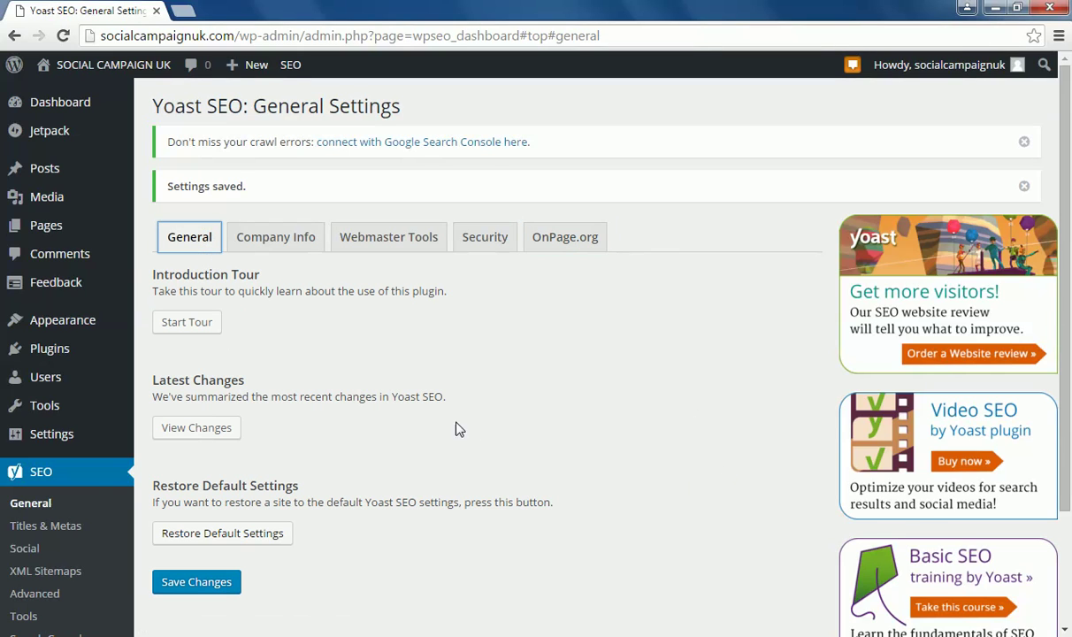
scroll(509, 285, "down", 1)
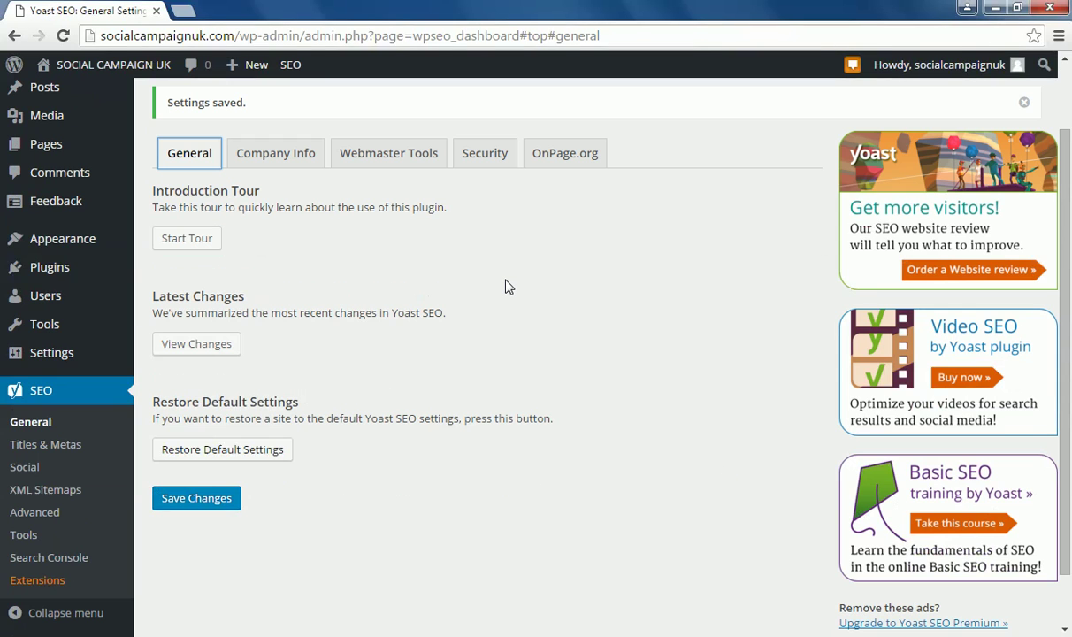
left_click(54, 444)
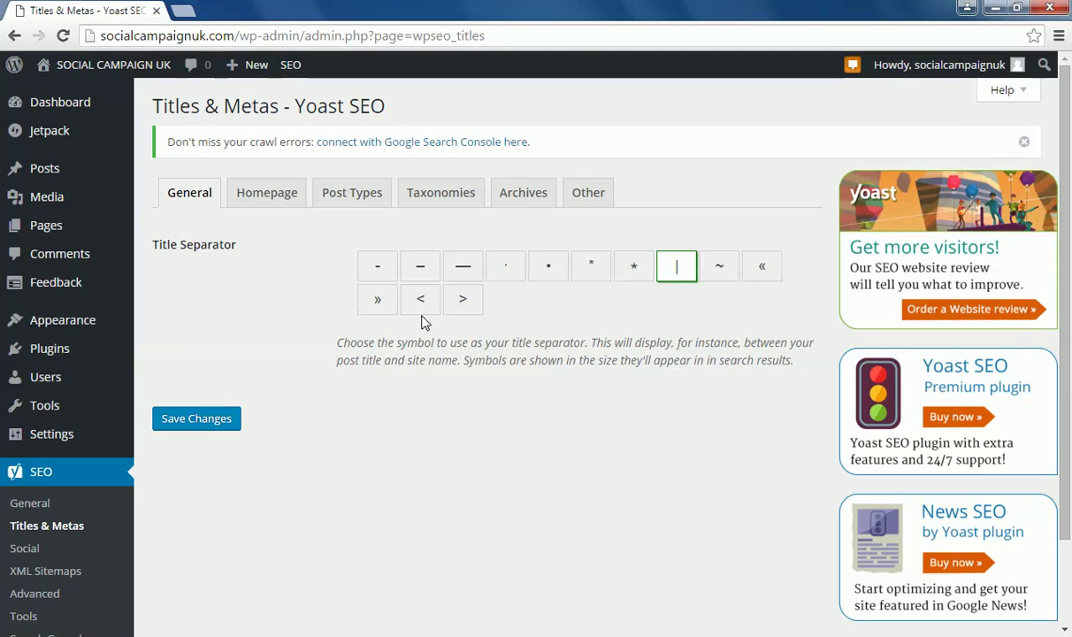
Open a new post and examine the title format in its Yoast SEO snippet editor
mouse_move(58, 167)
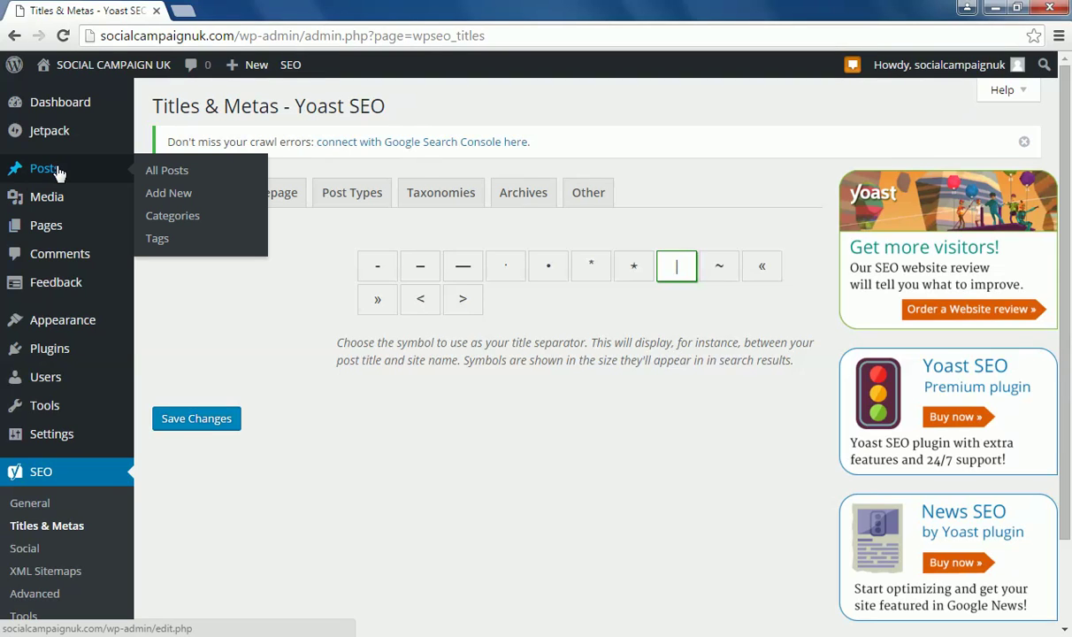
left_click(152, 193)
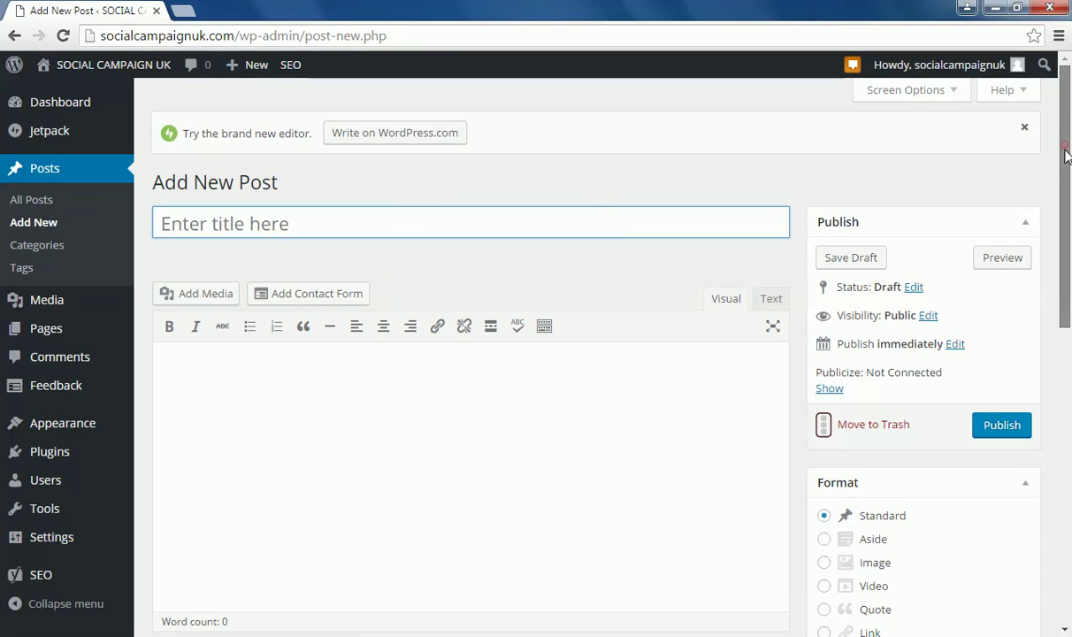
left_click_drag(1064, 146, 1048, 391)
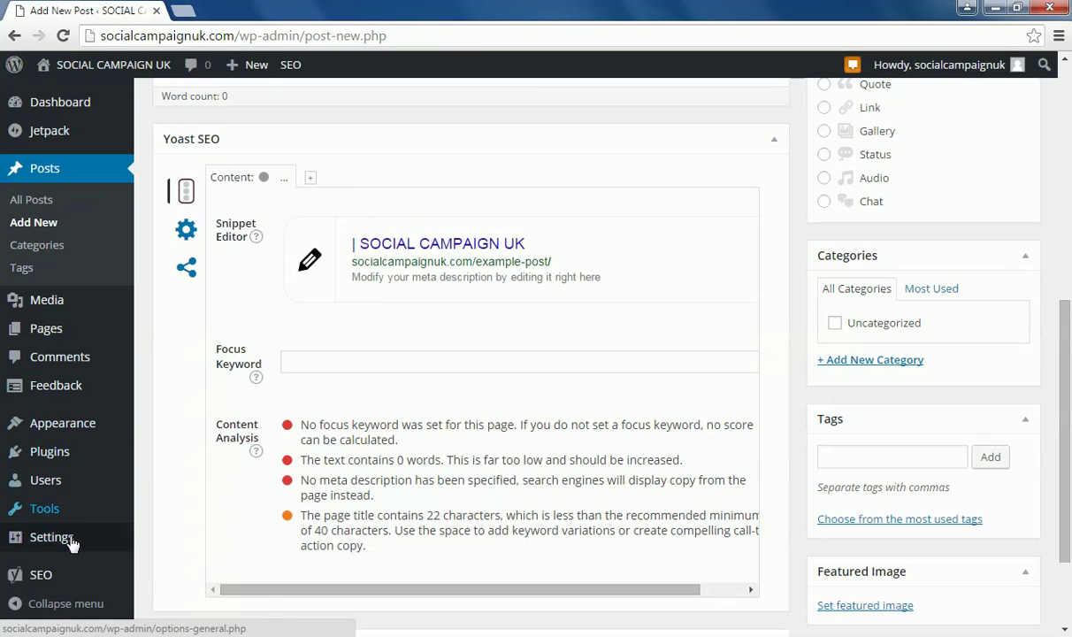
Return to Yoast's Titles & Metas and check the title separator and the homepage title template
mouse_move(76, 588)
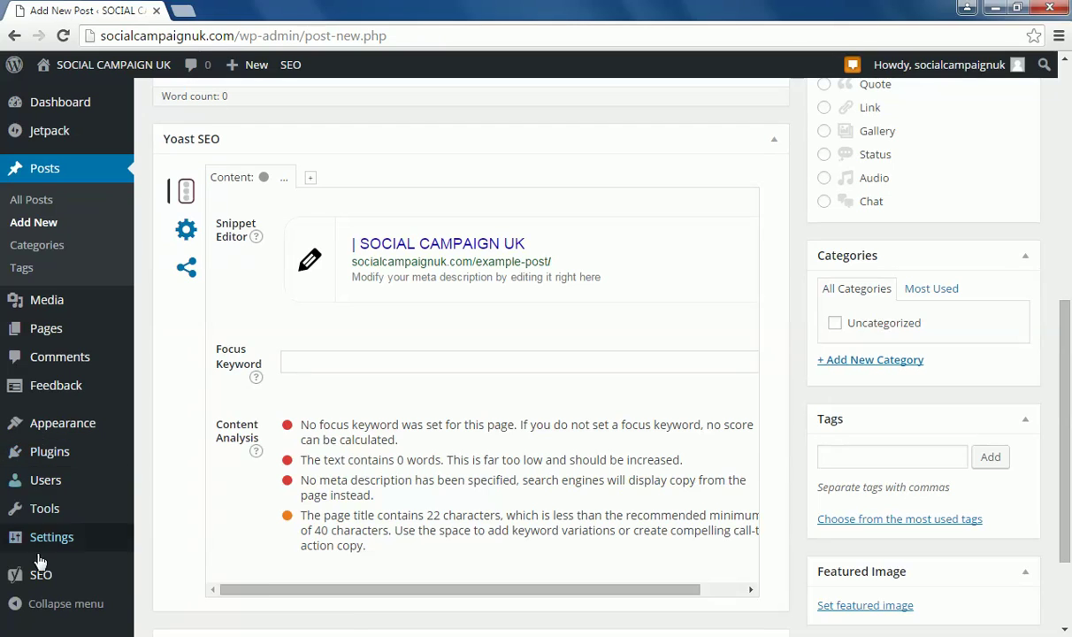
mouse_move(51, 575)
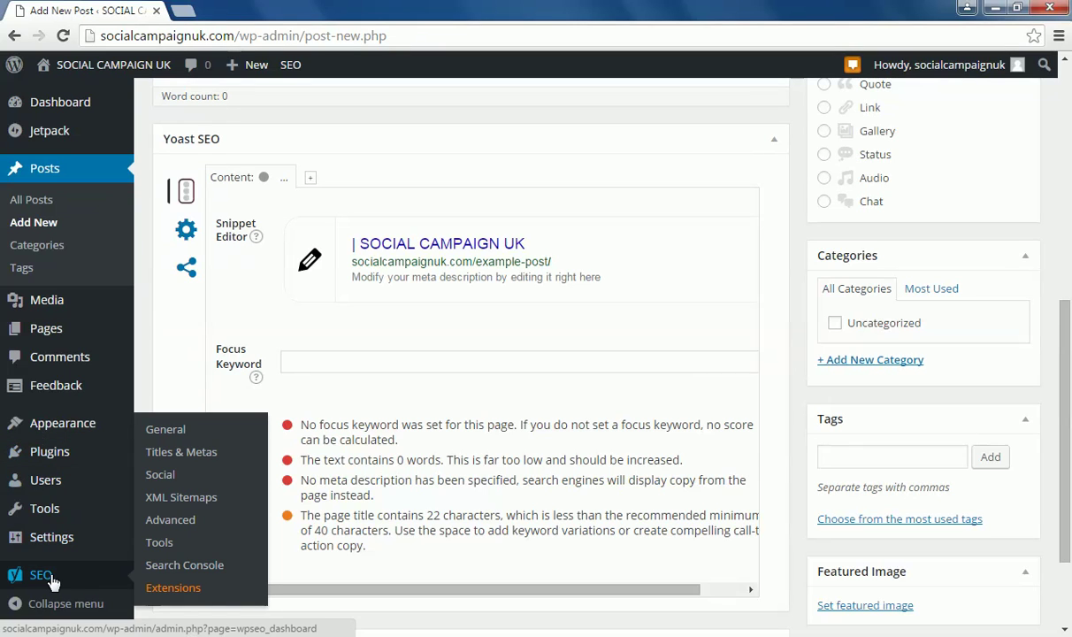
left_click(188, 452)
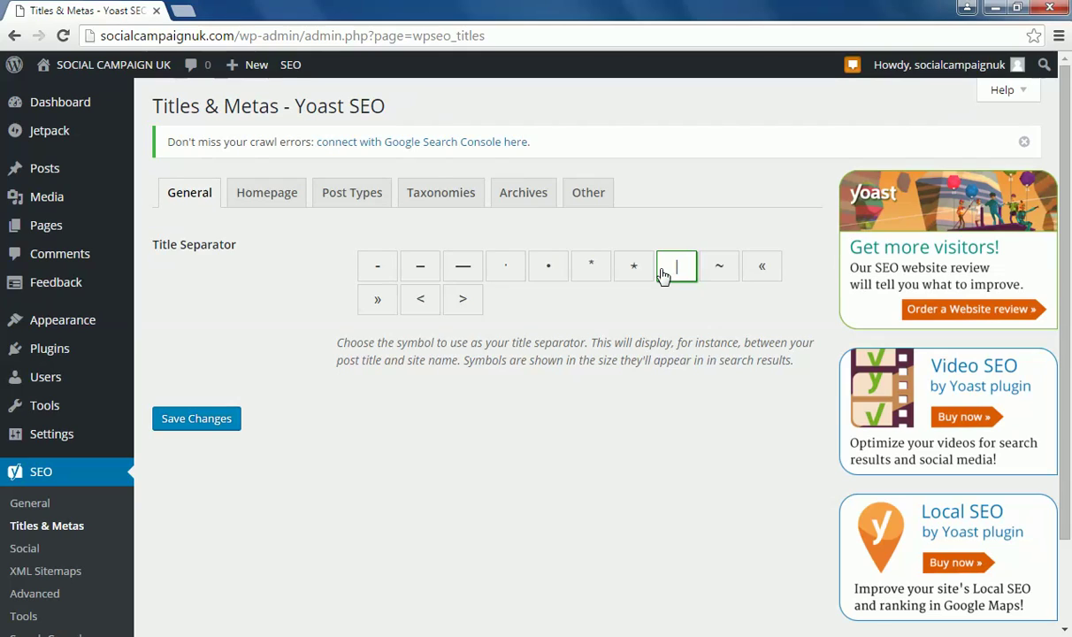
left_click(297, 209)
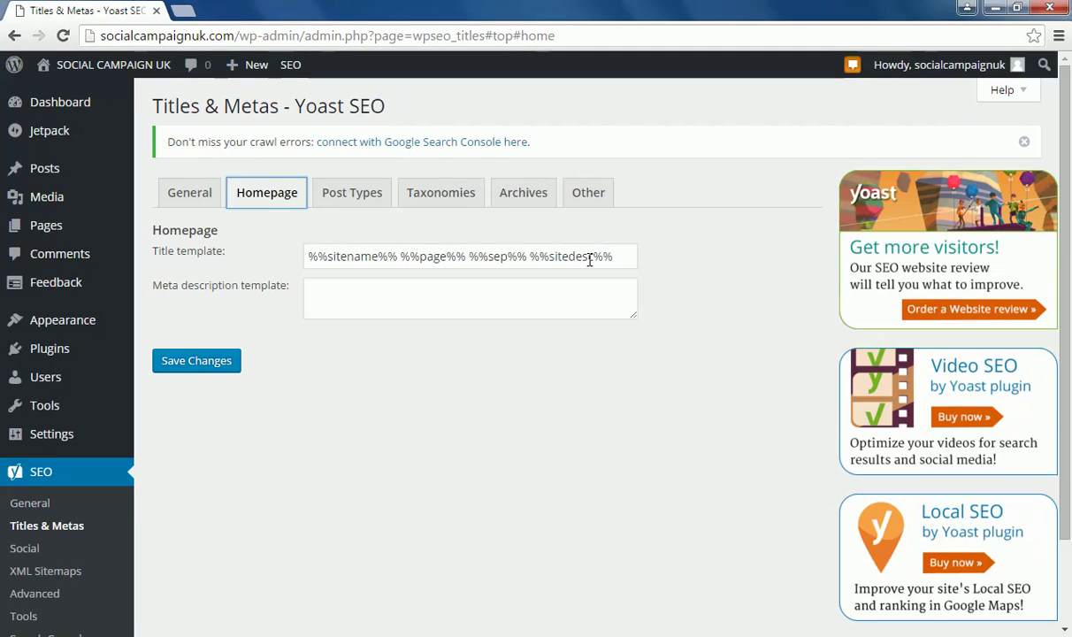
left_click(196, 196)
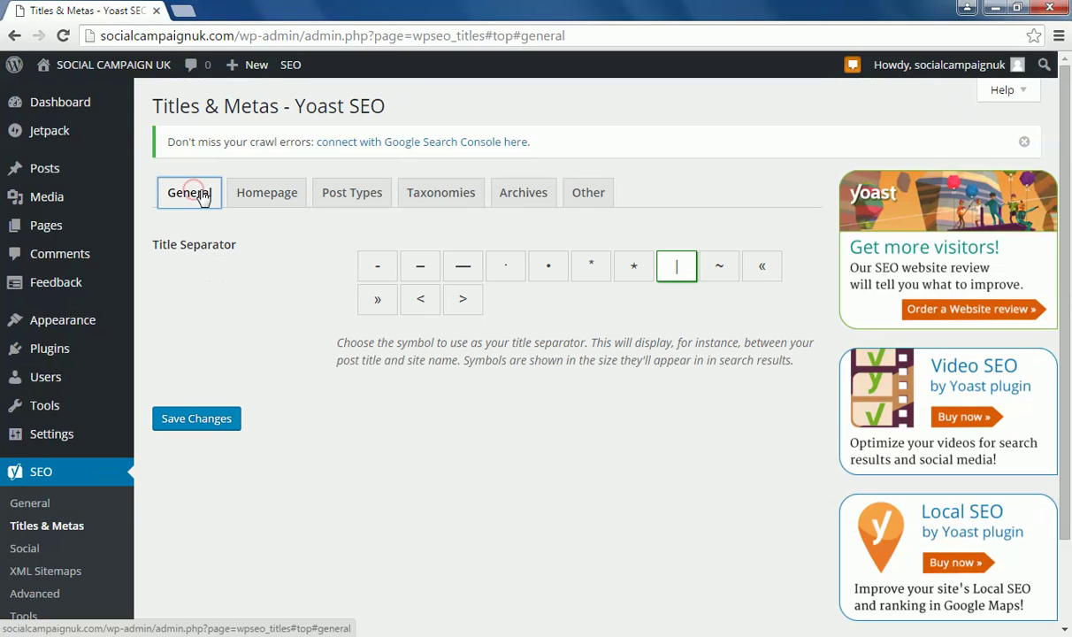
Set the site tagline to "SEO For Wordpress" in the WordPress general settings and save the changes
left_click(88, 501)
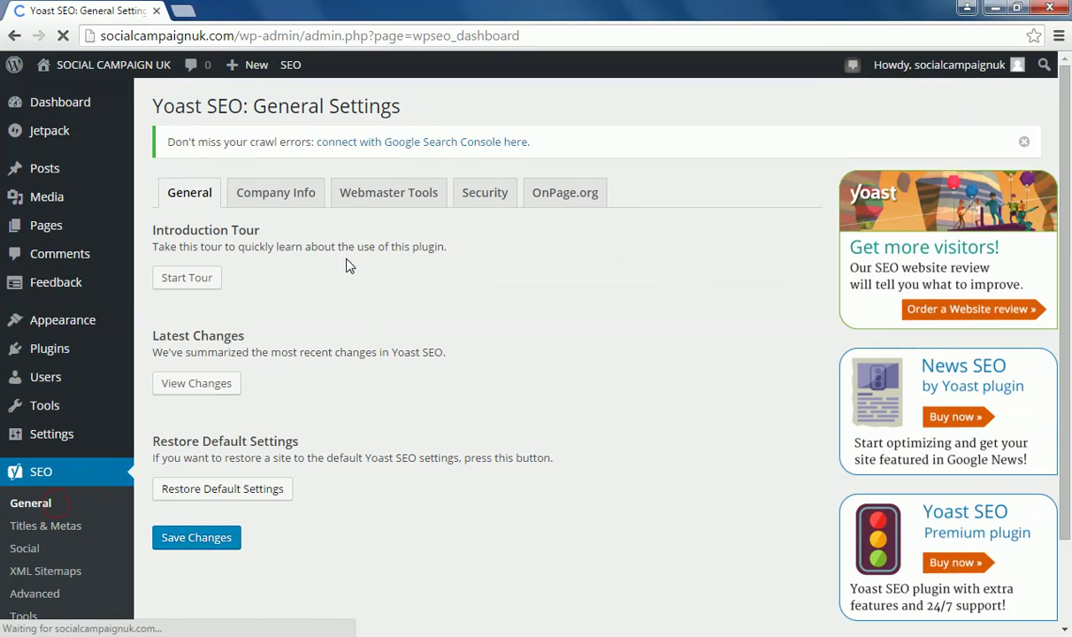
left_click(301, 192)
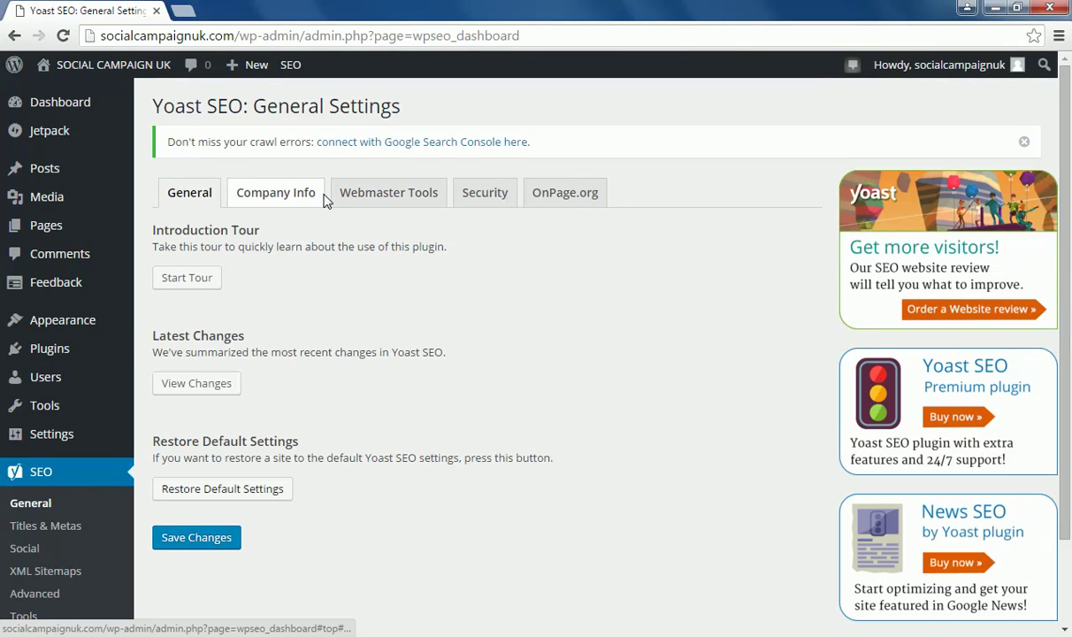
mouse_move(85, 439)
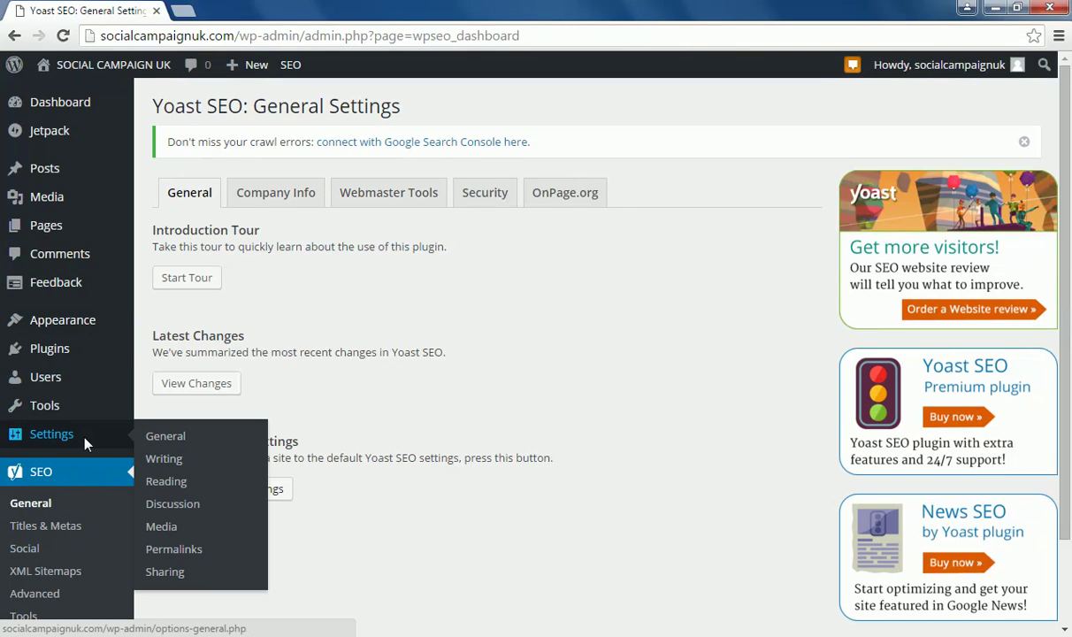
left_click(220, 436)
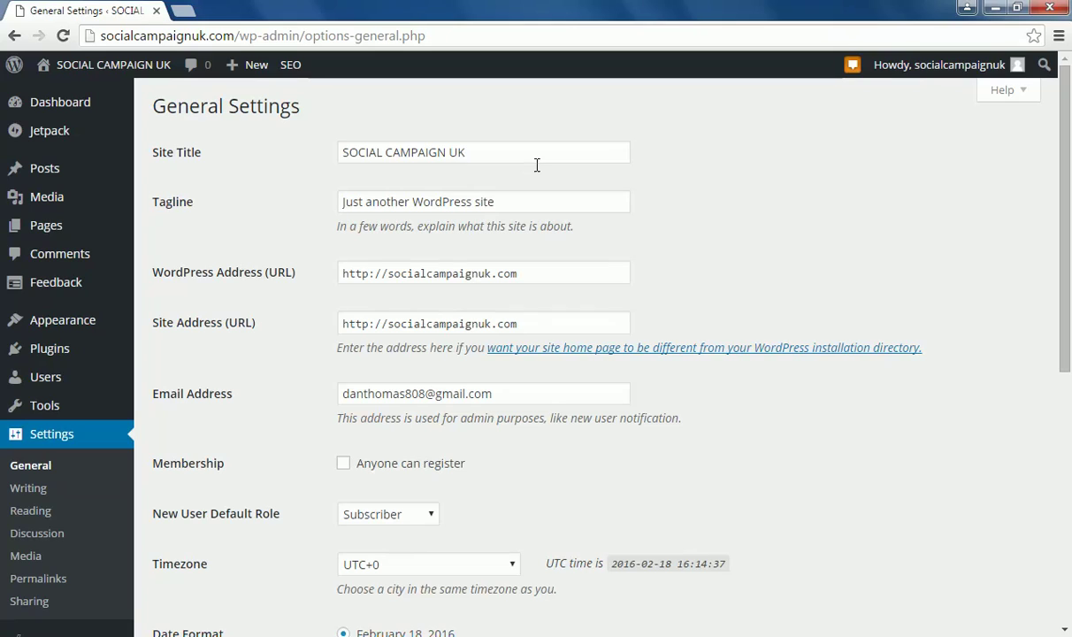
left_click_drag(518, 205, 151, 226)
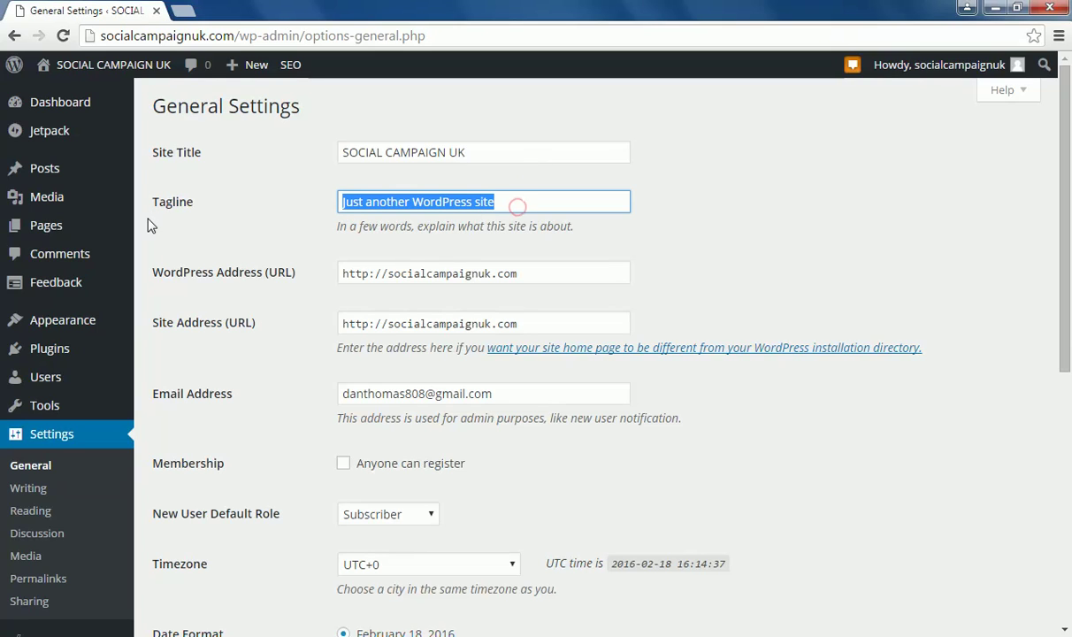
key("BackSpace")
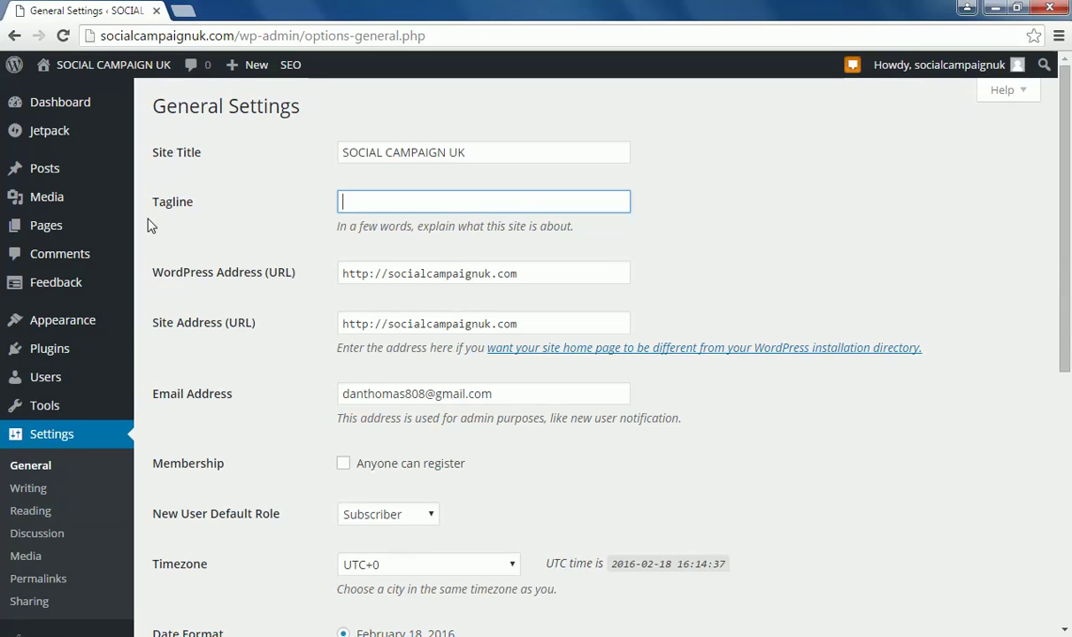
type("SEO")
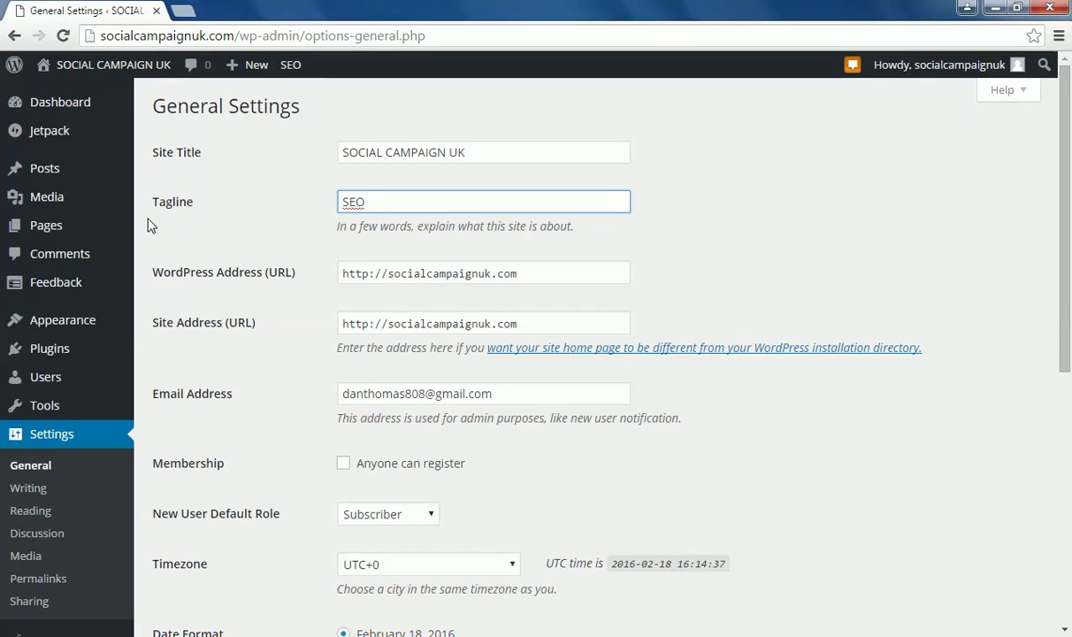
type(" For Wordpress")
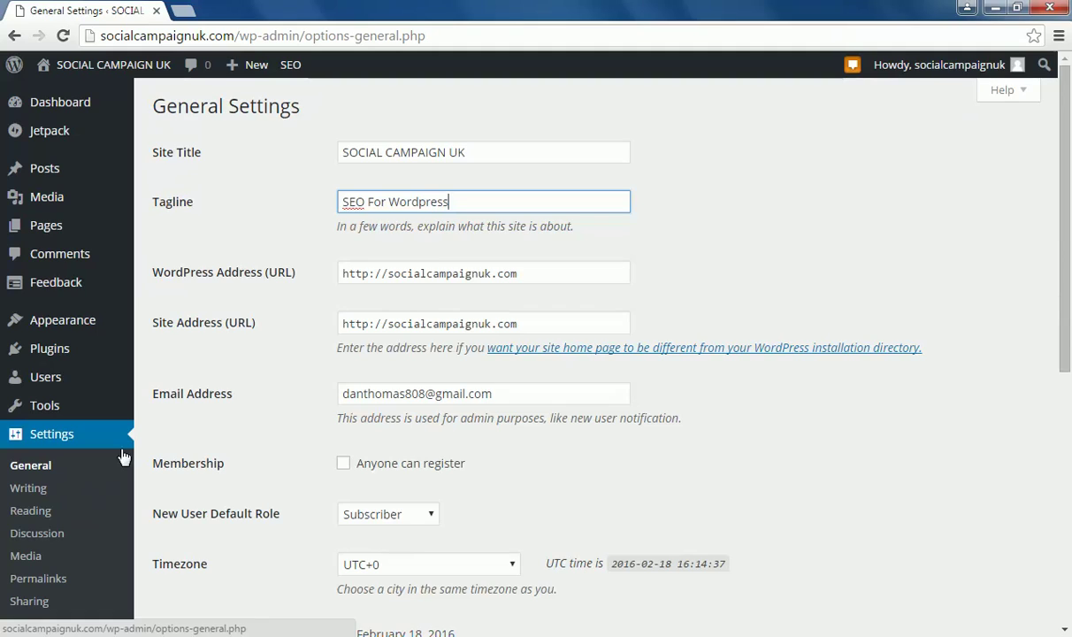
scroll(271, 312, "down", 5)
left_click(199, 606)
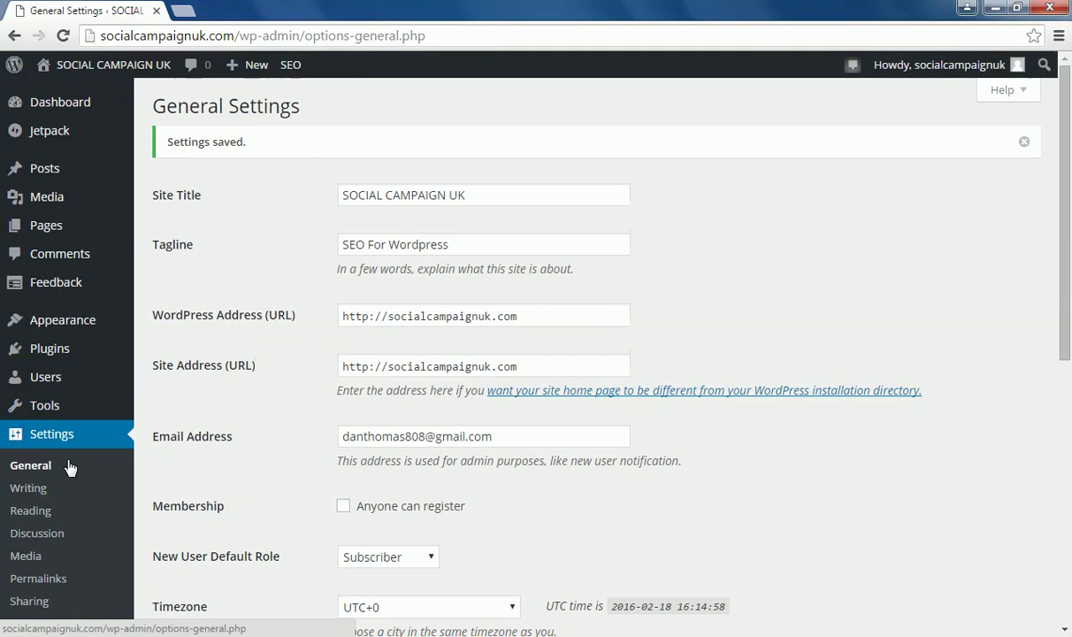
Examine the homepage title and meta description templates in Yoast's Titles & Metas settings
scroll(165, 359, "down", 3)
mouse_move(114, 600)
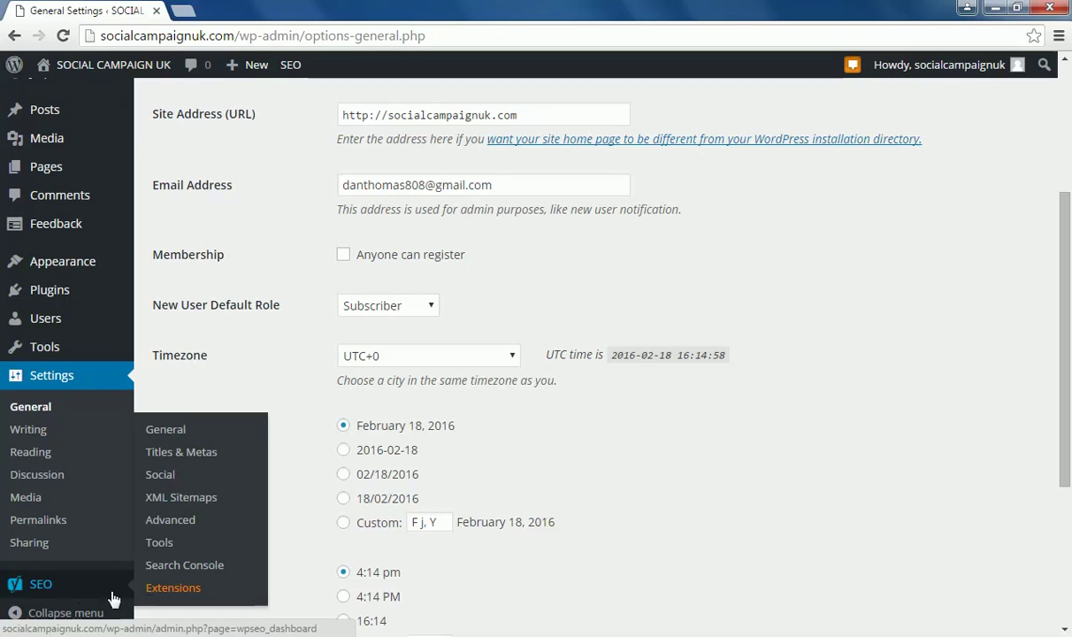
left_click(170, 452)
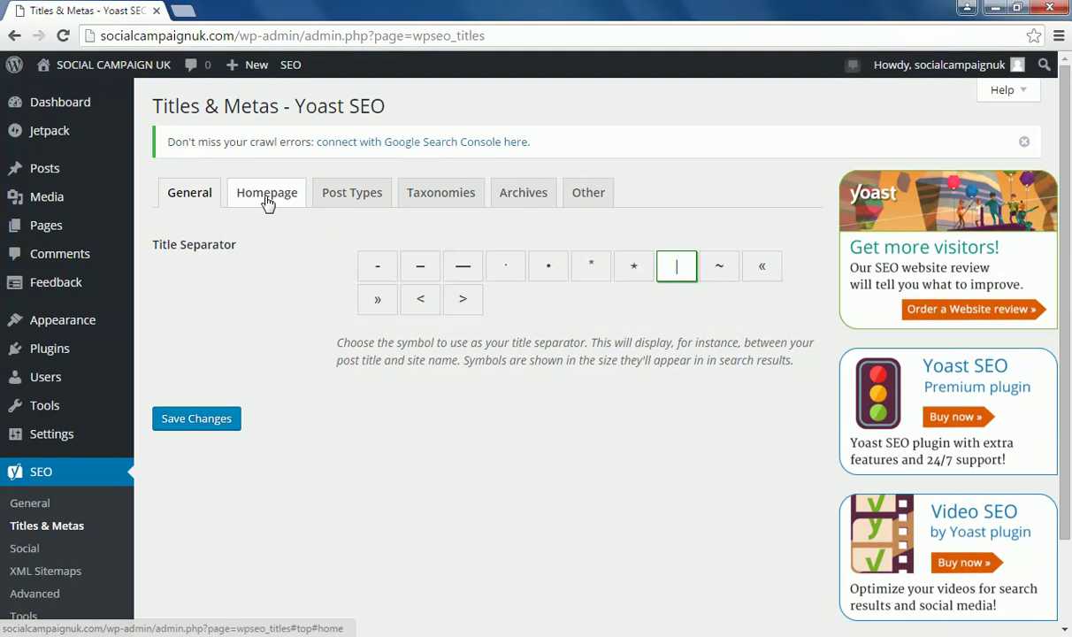
left_click(267, 195)
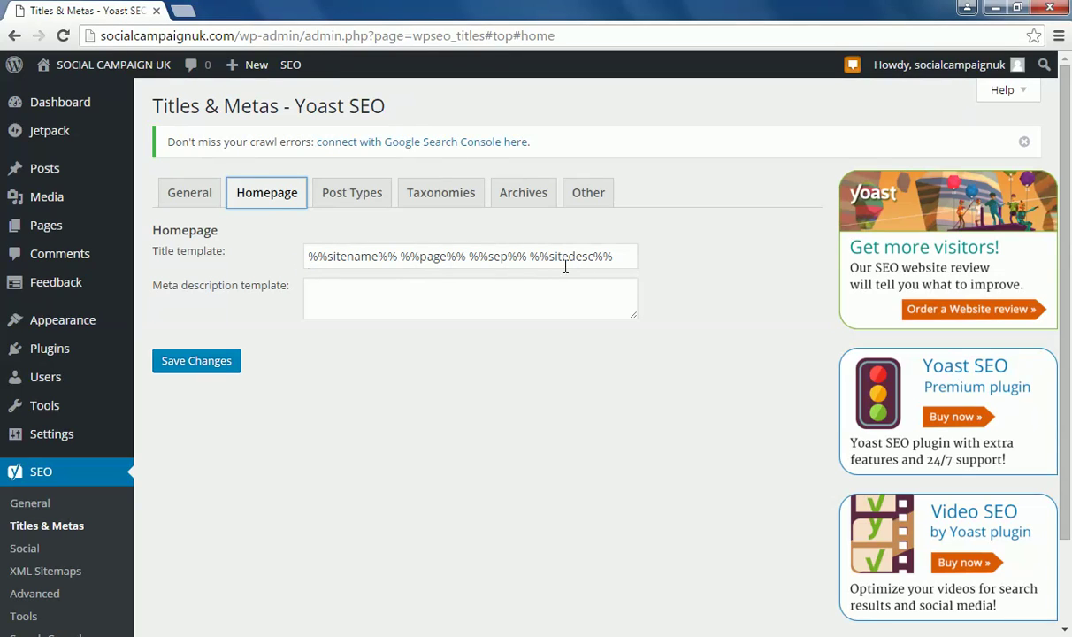
left_click(434, 283)
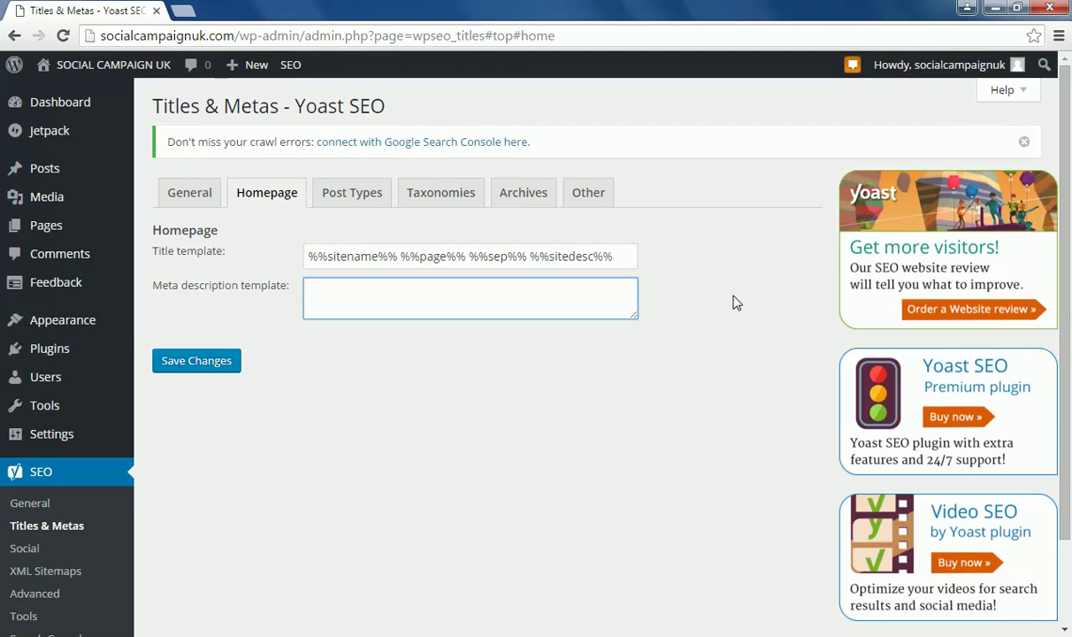
Review the title, meta description and meta robots settings for the Posts, Pages and Media post types
right_click(360, 206)
left_click(353, 200)
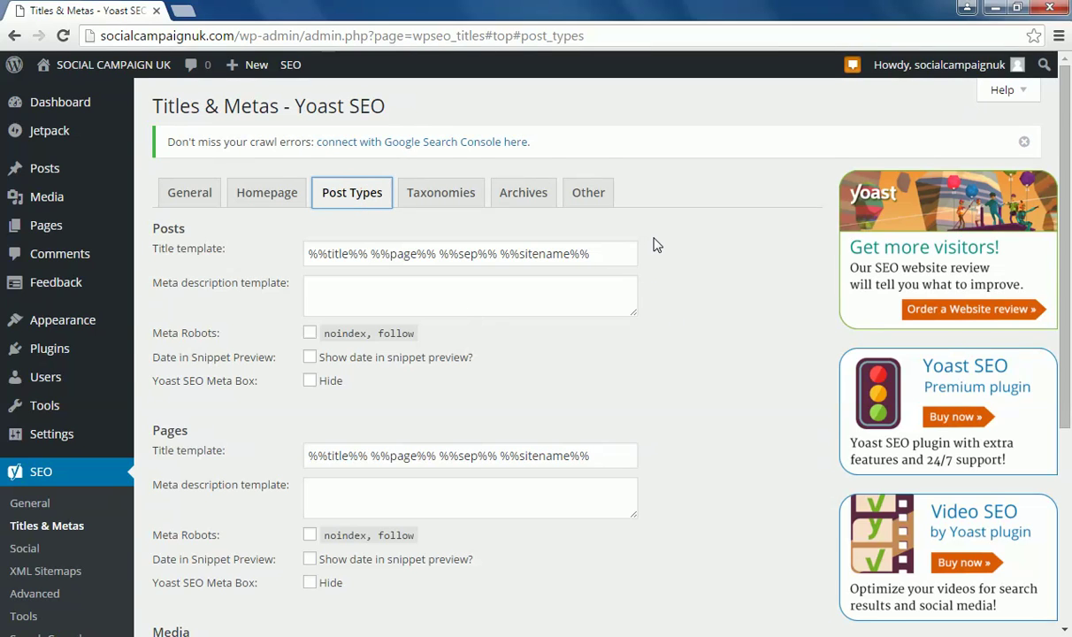
scroll(654, 243, "down", 1)
scroll(653, 243, "up", 1)
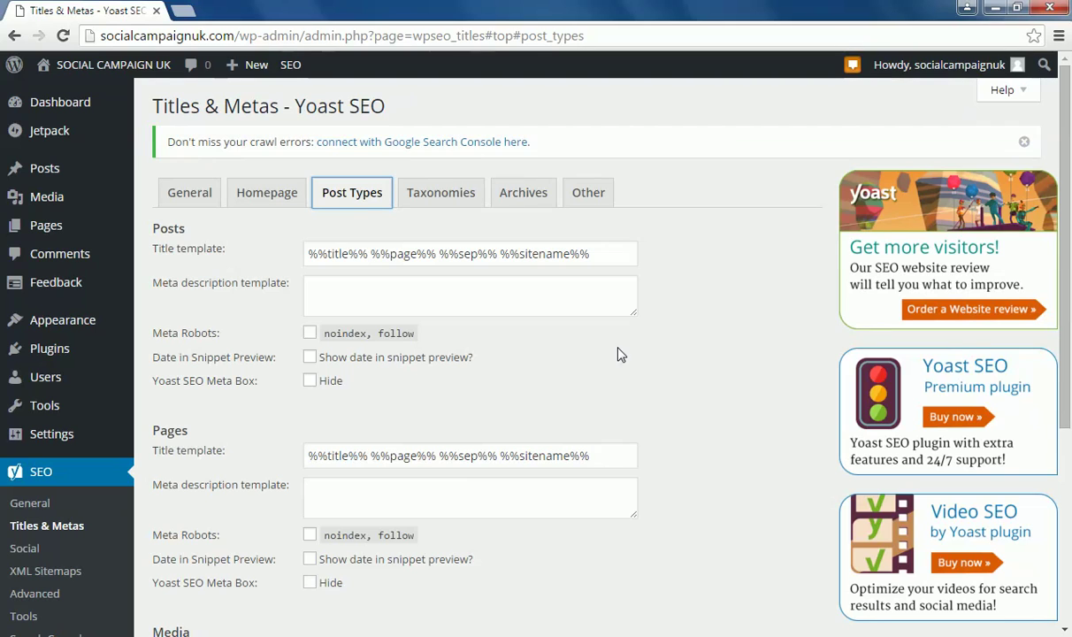
scroll(632, 350, "down", 2)
scroll(632, 350, "down", 2)
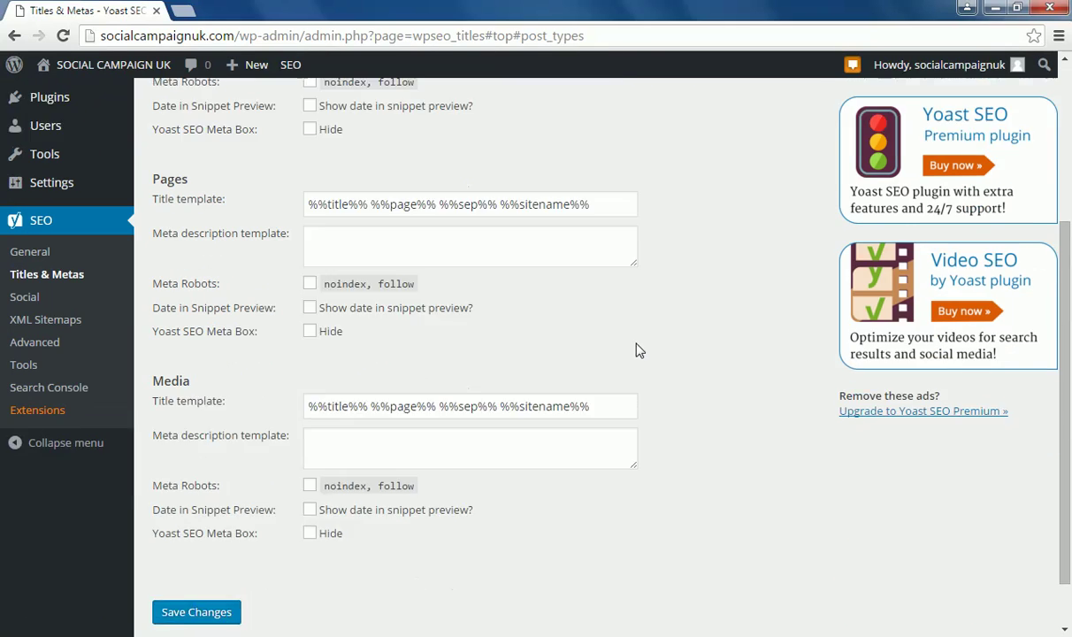
scroll(385, 272, "up", 1)
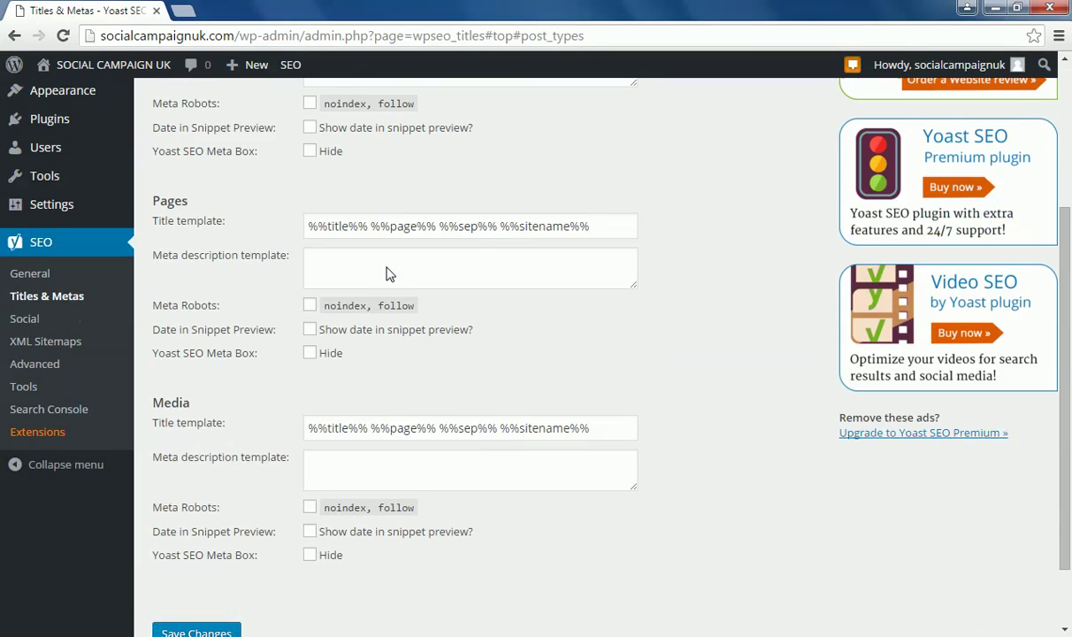
scroll(527, 235, "up", 3)
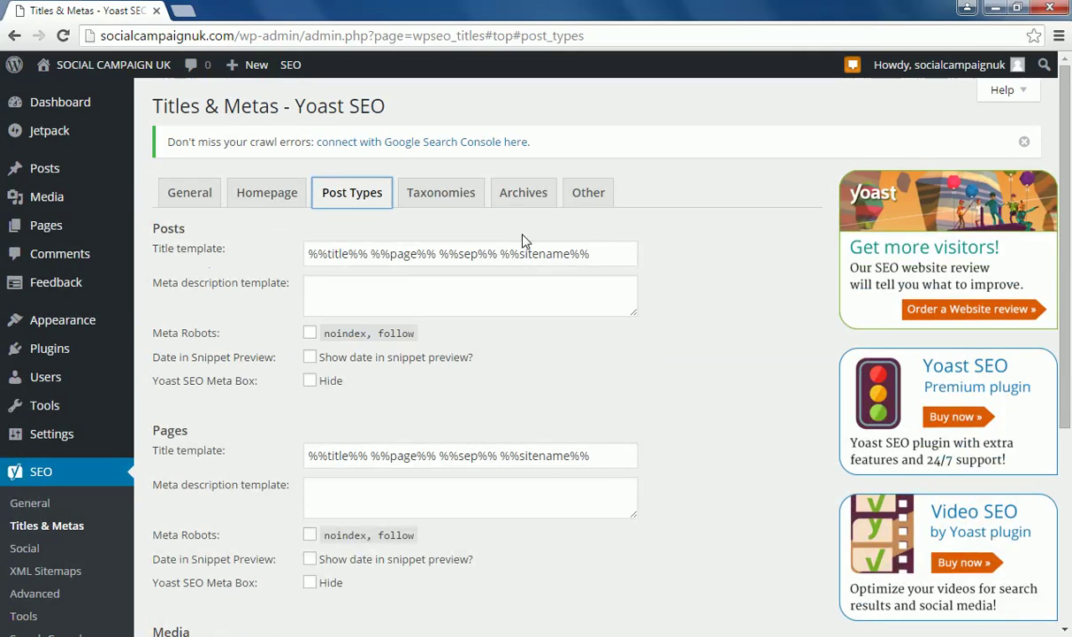
Review the taxonomy title and meta settings for categories, tags and format
left_click(443, 195)
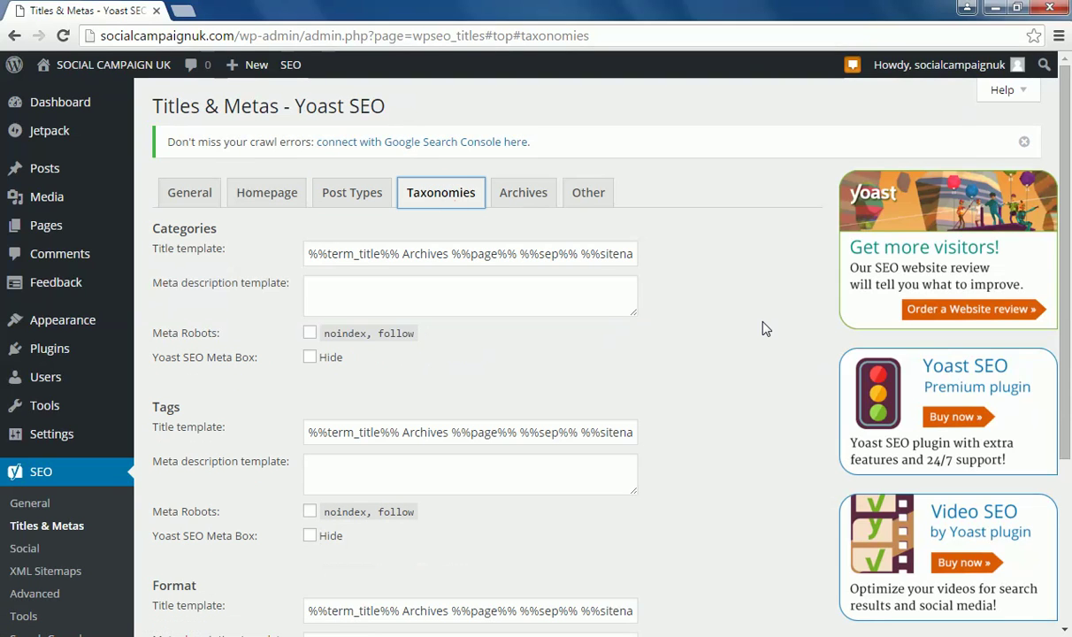
scroll(610, 368, "down", 2)
scroll(611, 369, "up", 2)
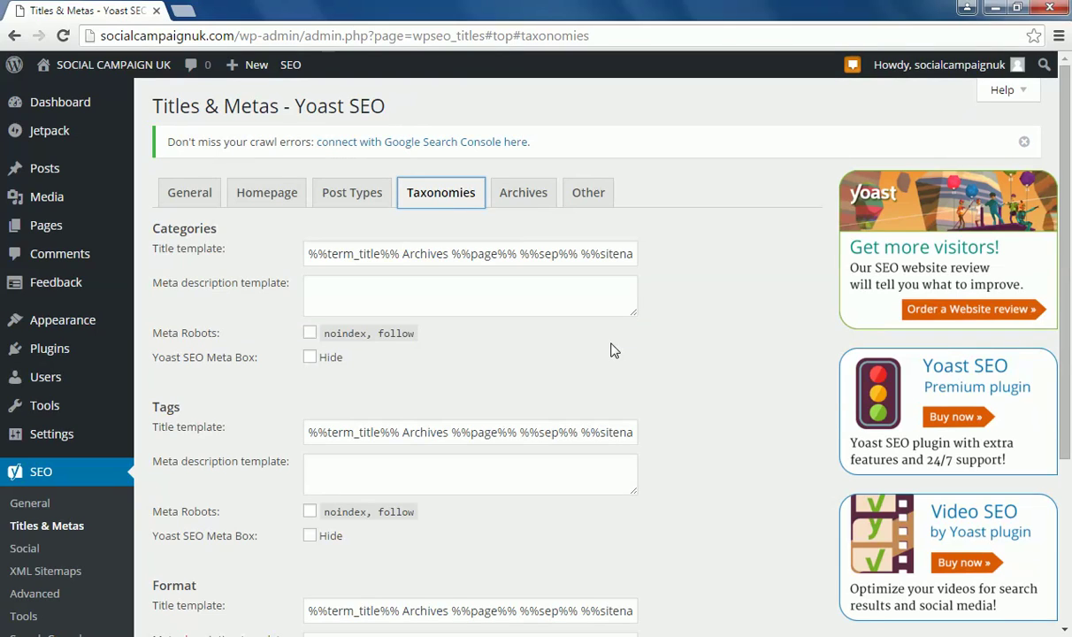
Review the author and date archive templates, the duplicate content prevention options and the special page titles
left_click(520, 194)
scroll(646, 283, "down", 1)
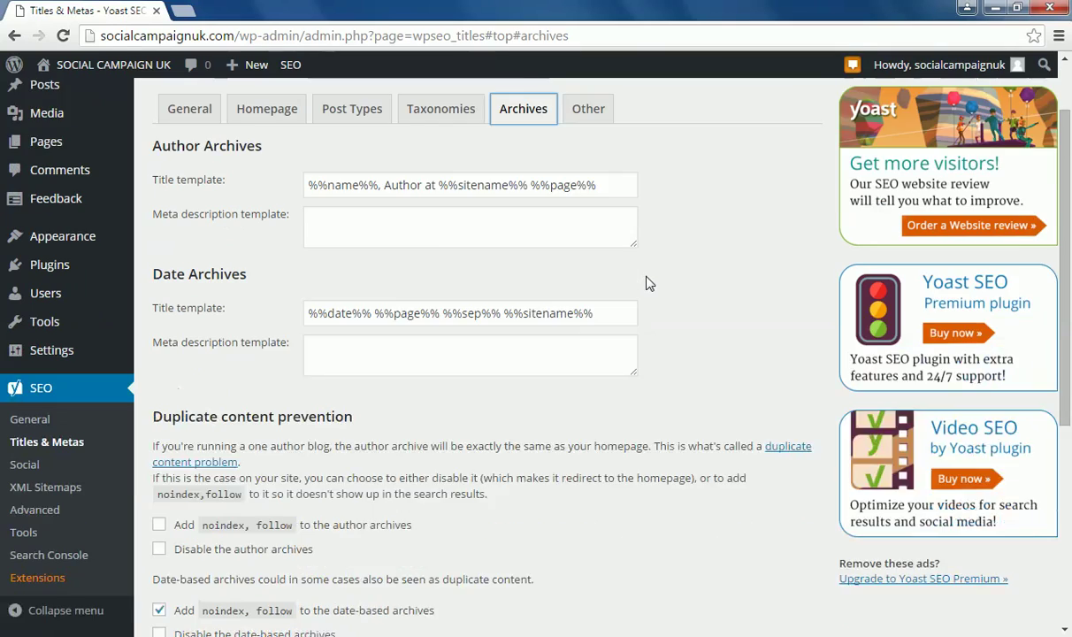
scroll(646, 284, "down", 1)
scroll(646, 288, "down", 2)
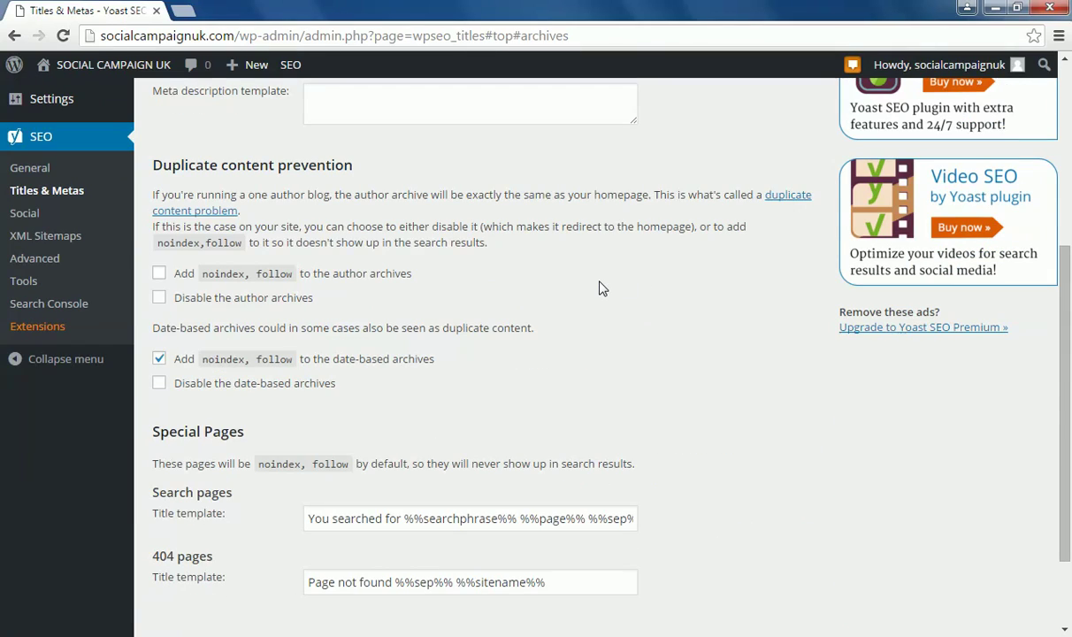
scroll(599, 287, "up", 5)
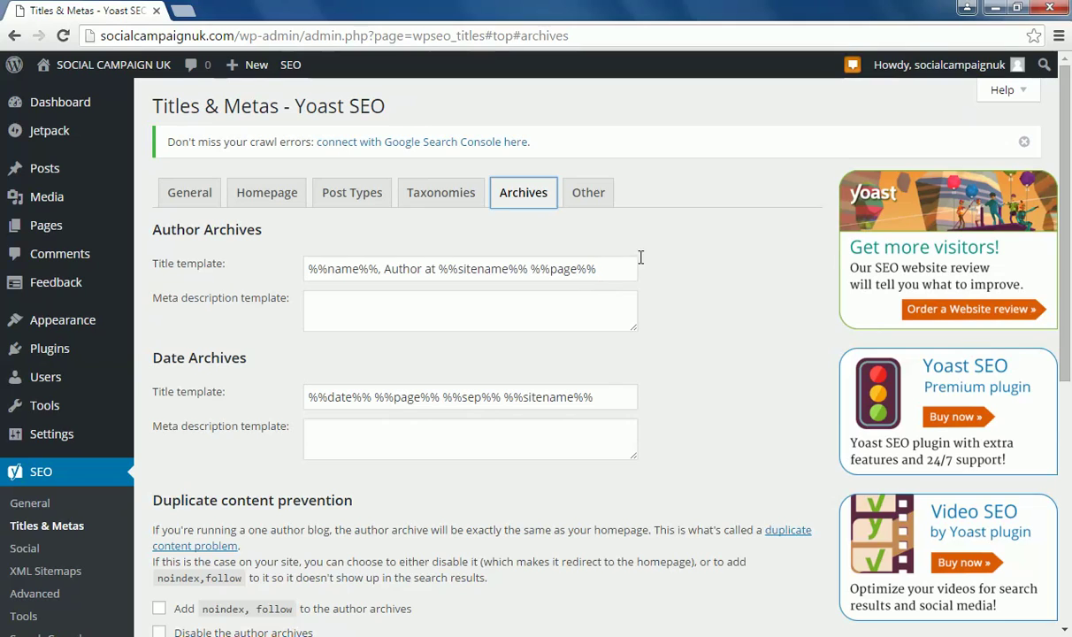
scroll(687, 245, "down", 3)
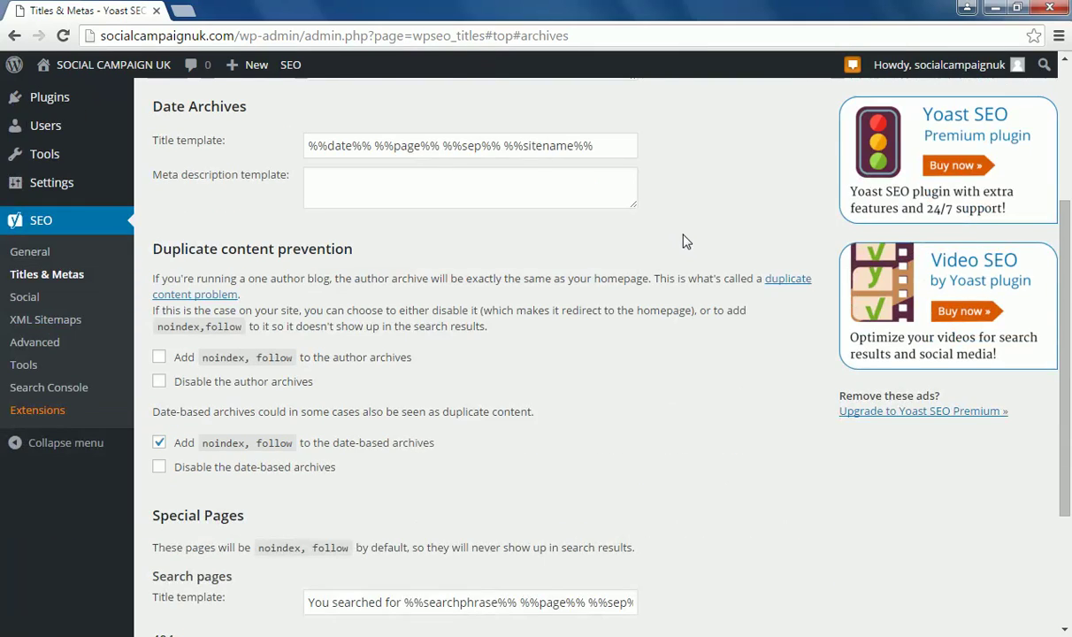
Review the sitewide meta settings under Other in Yoast's Titles & Metas
scroll(687, 245, "down", 2)
scroll(686, 245, "up", 5)
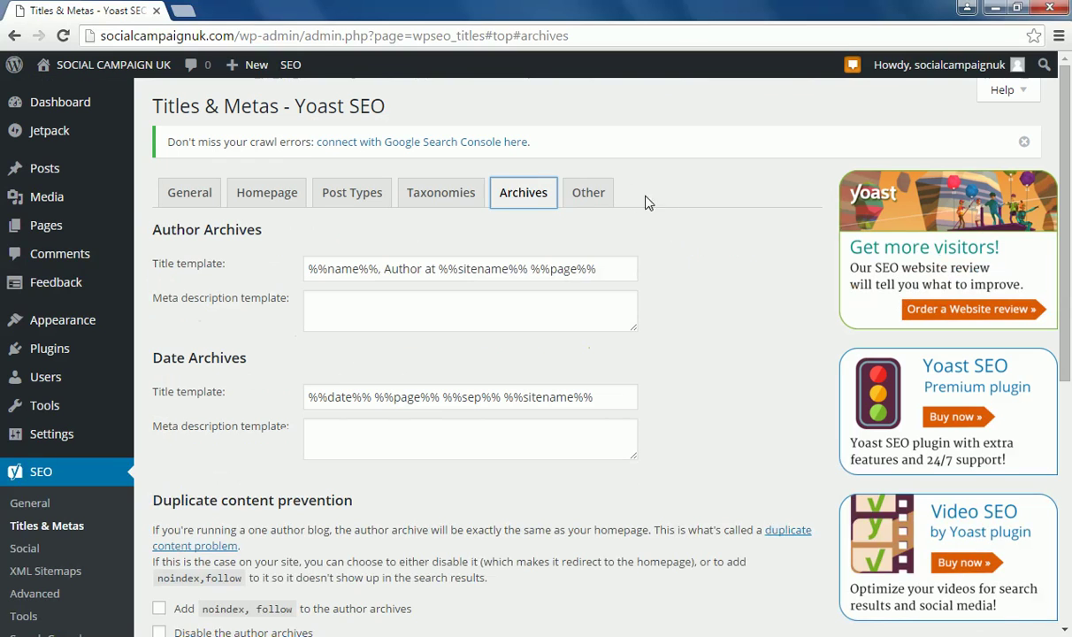
left_click(589, 196)
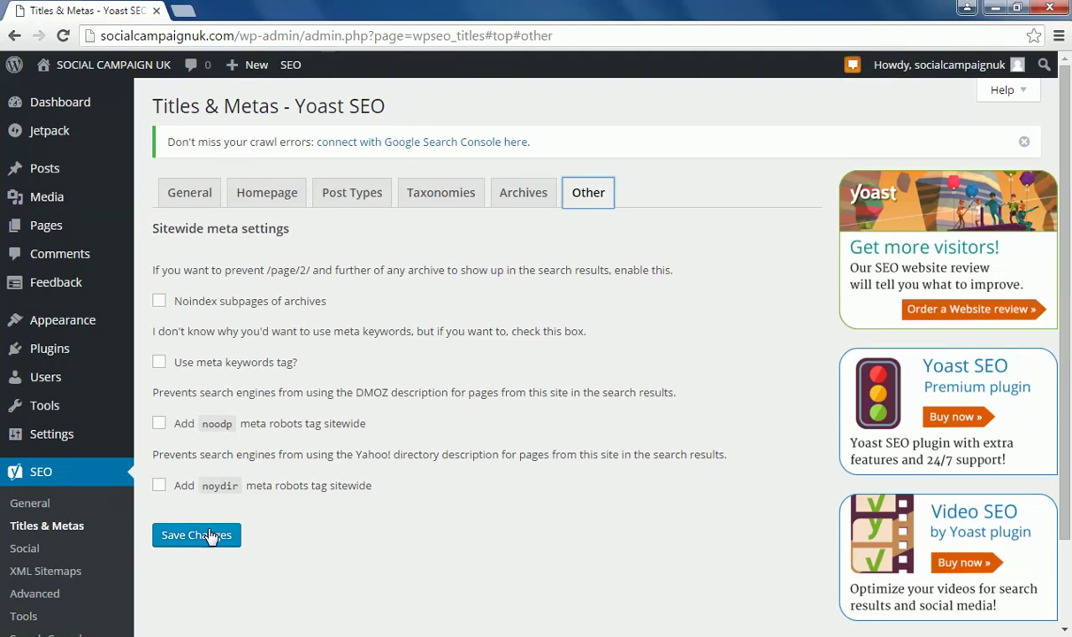
Review Yoast's Social settings for Accounts, Twitter, Facebook, Pinterest and Google+, including the Google+ specific post meta data option
left_click(52, 555)
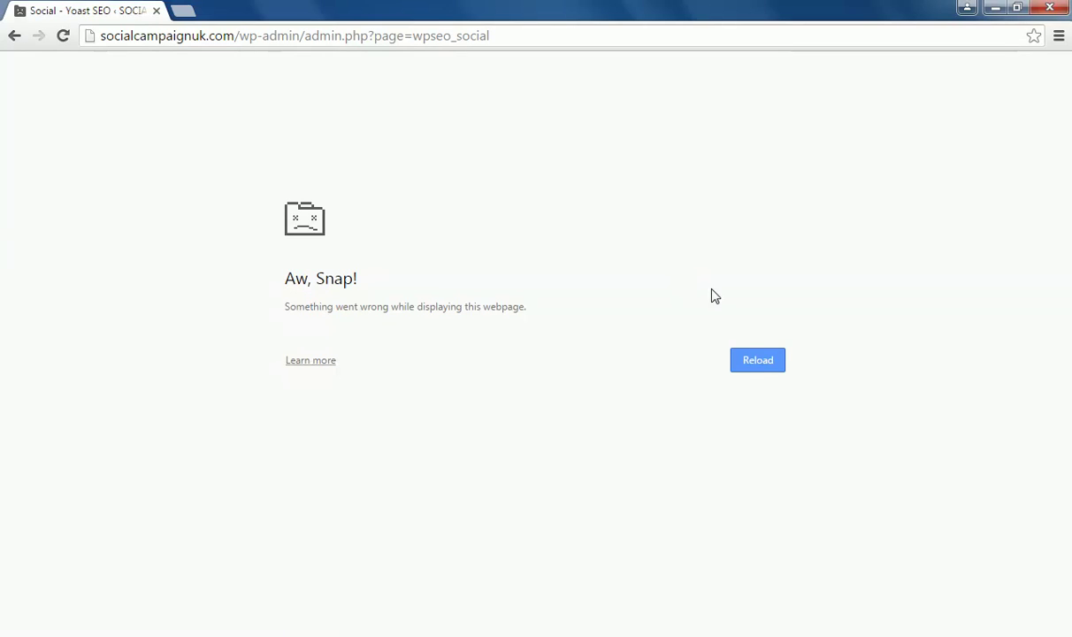
left_click(753, 362)
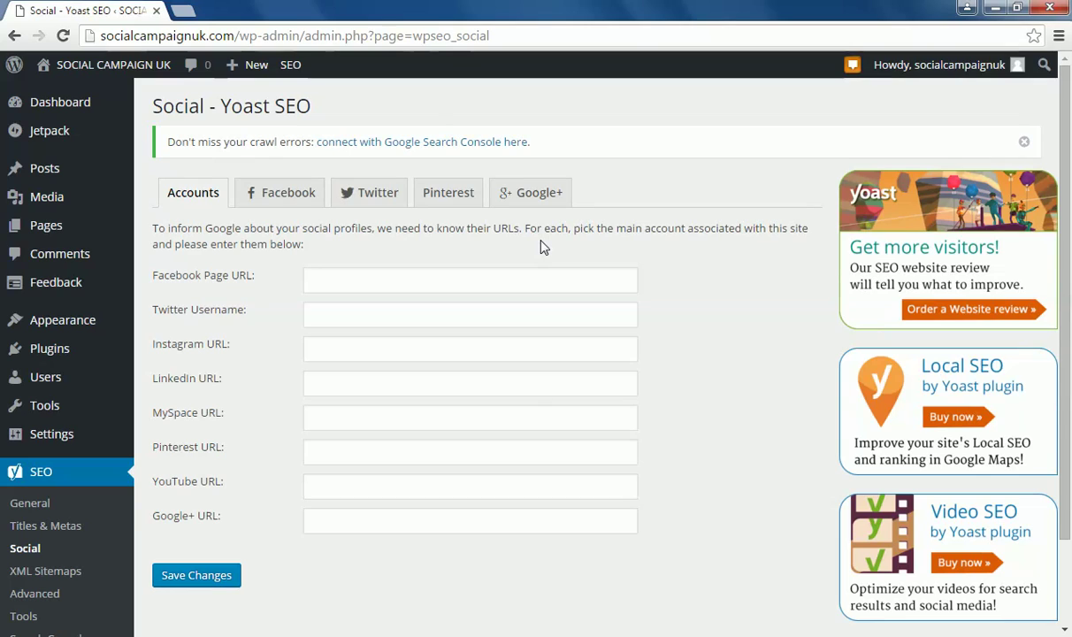
left_click(394, 194)
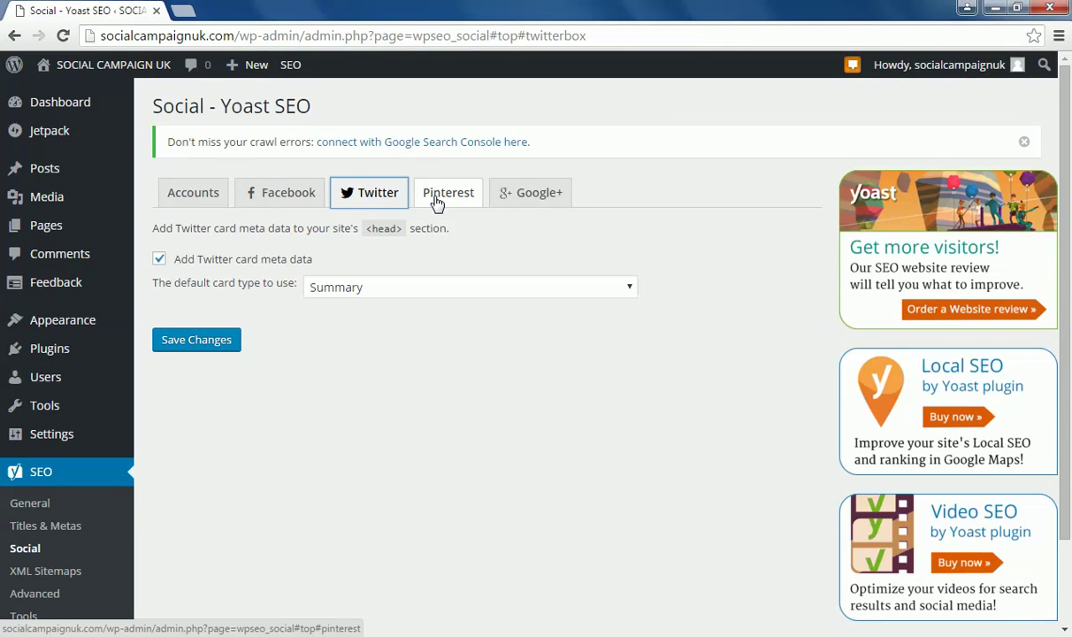
left_click(286, 192)
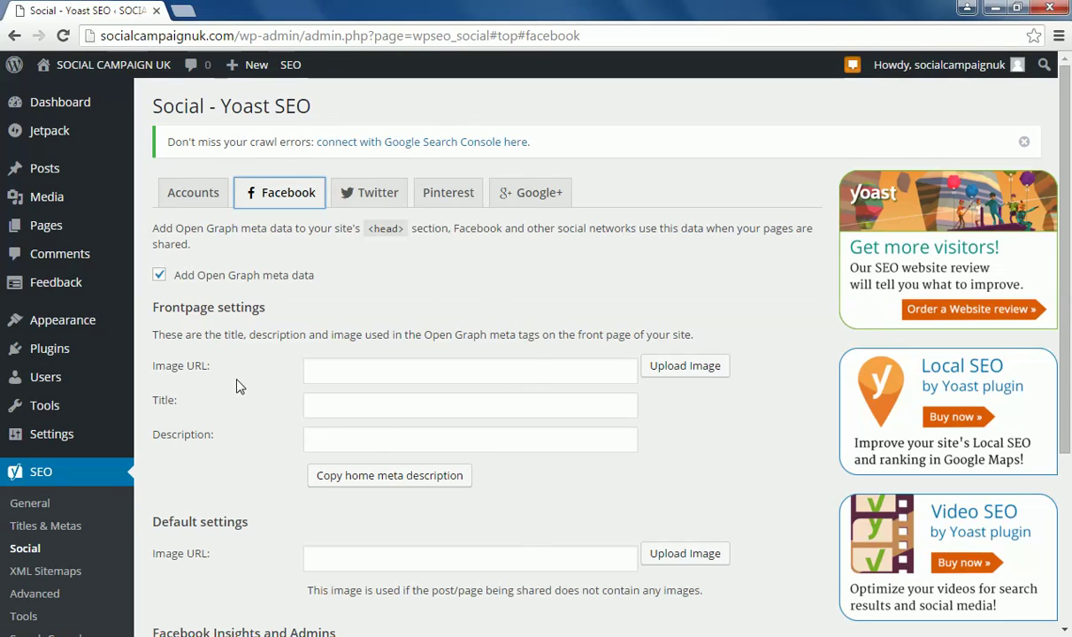
left_click(469, 189)
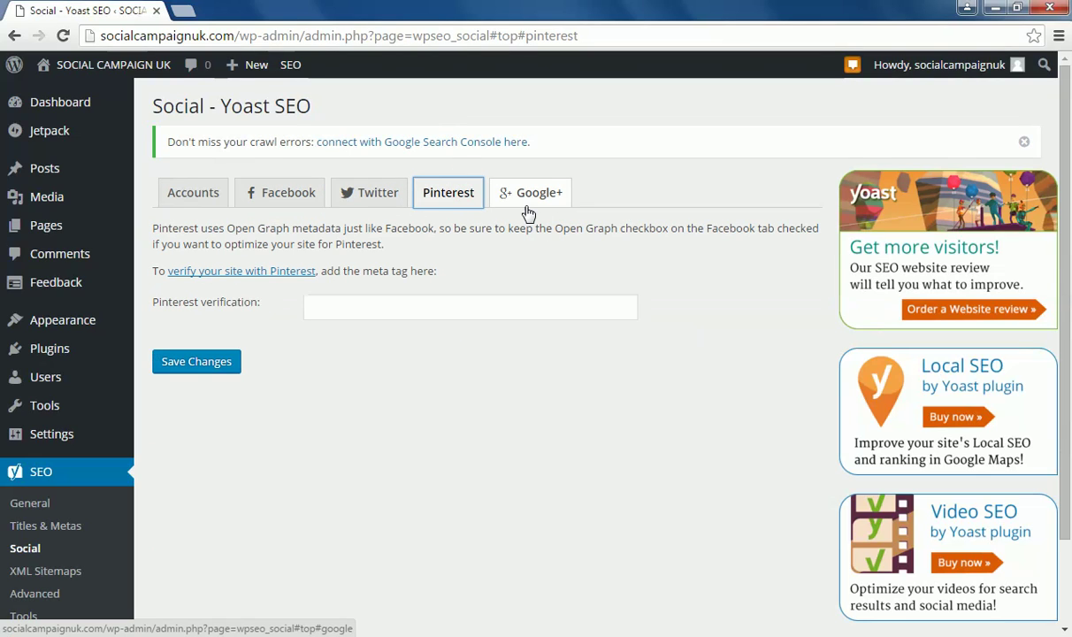
left_click(520, 195)
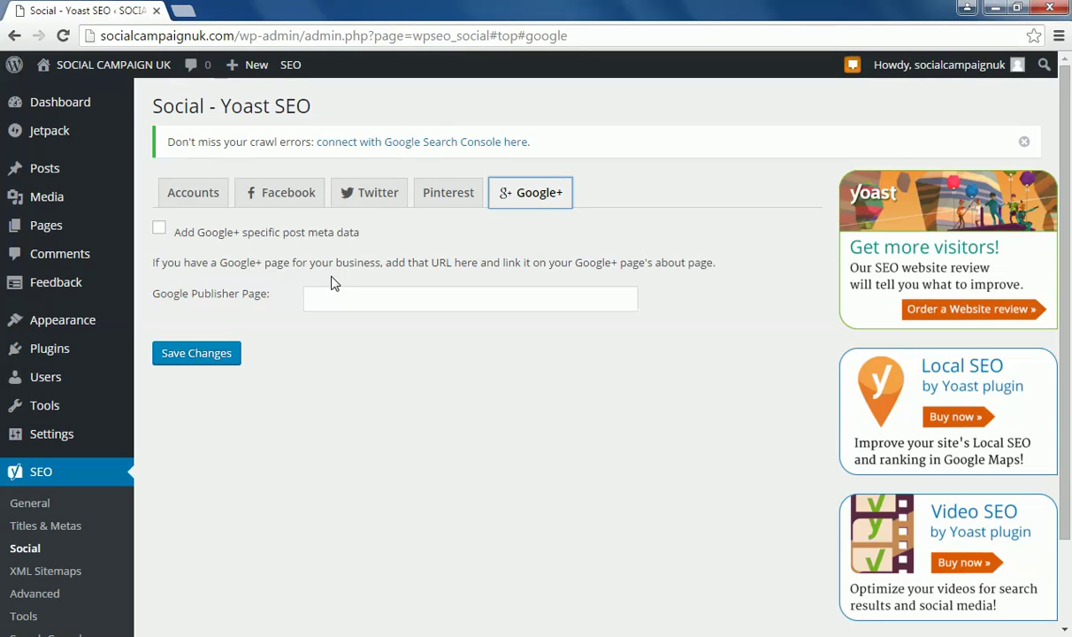
left_click(159, 230)
left_click(159, 232)
Open Yoast's XML Sitemaps settings and inspect the site's generated XML sitemap, closing it when done
scroll(385, 389, "down", 2)
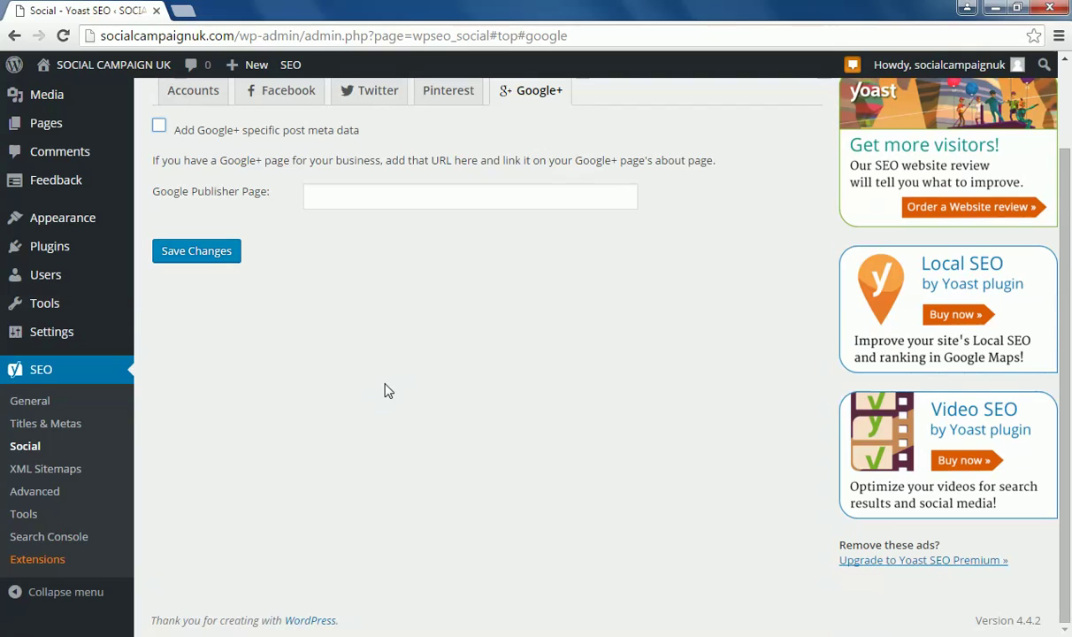
left_click(54, 470)
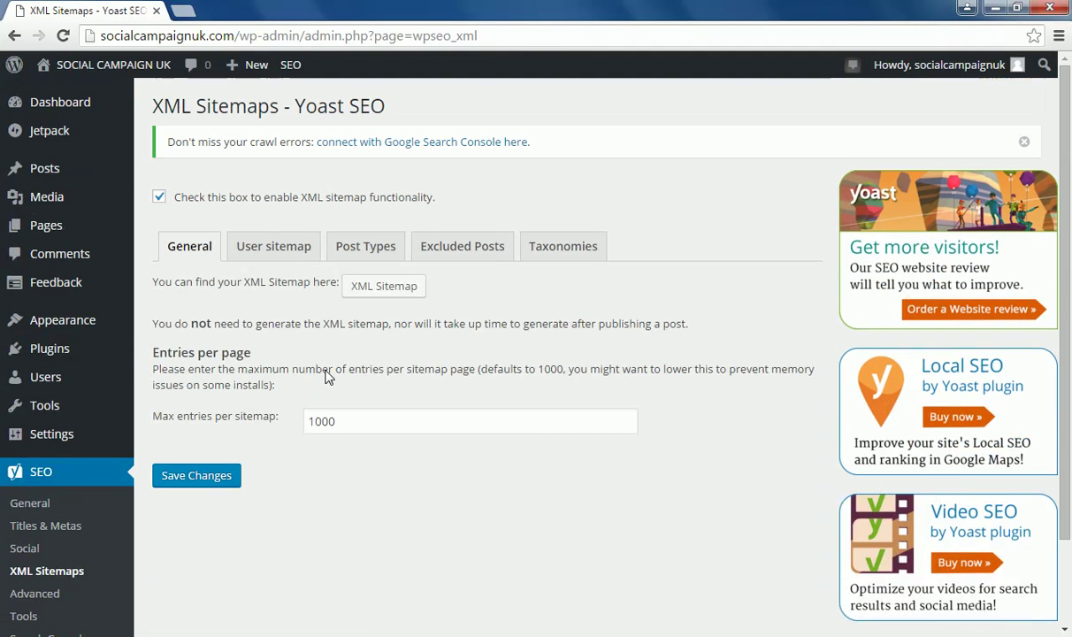
left_click(399, 288)
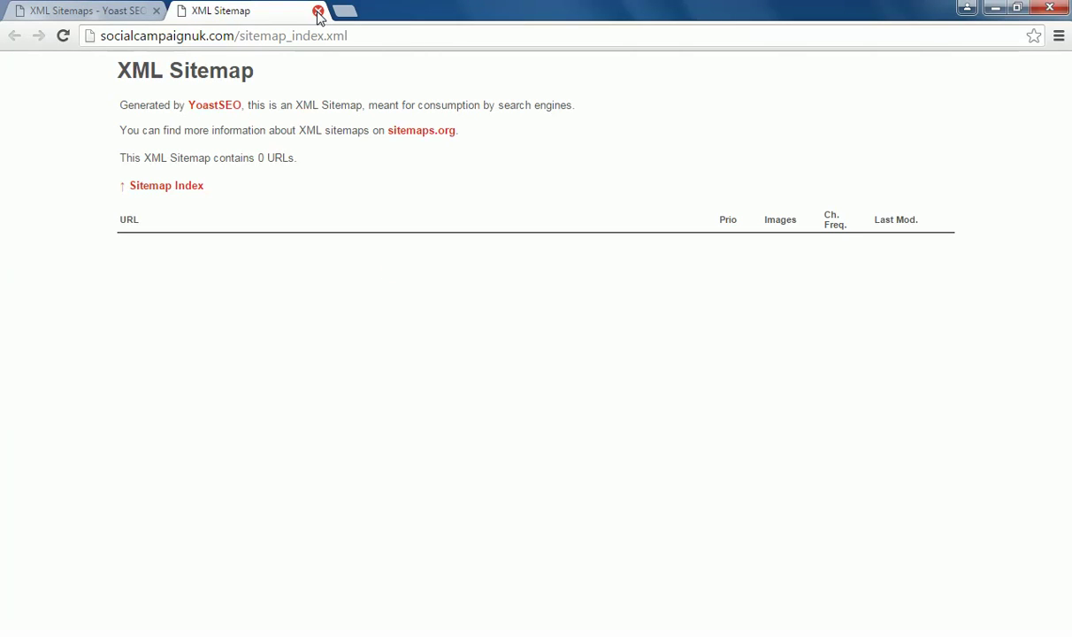
left_click(180, 186)
left_click(318, 11)
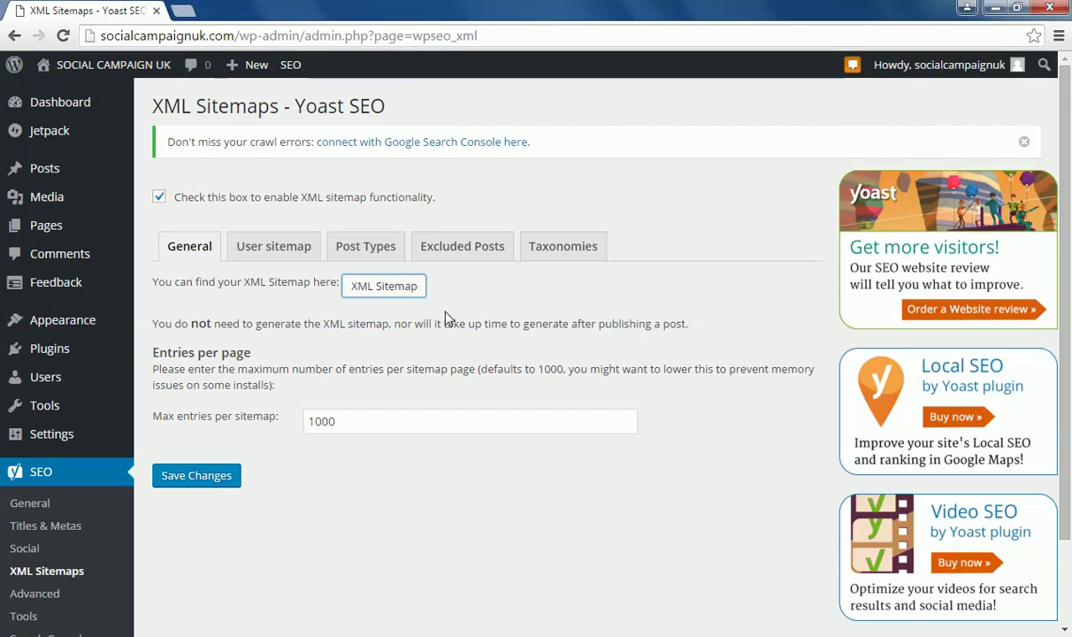
Inspect the user exclusion options of the author/user sitemap by enabling it temporarily, leaving it disabled
left_click(291, 247)
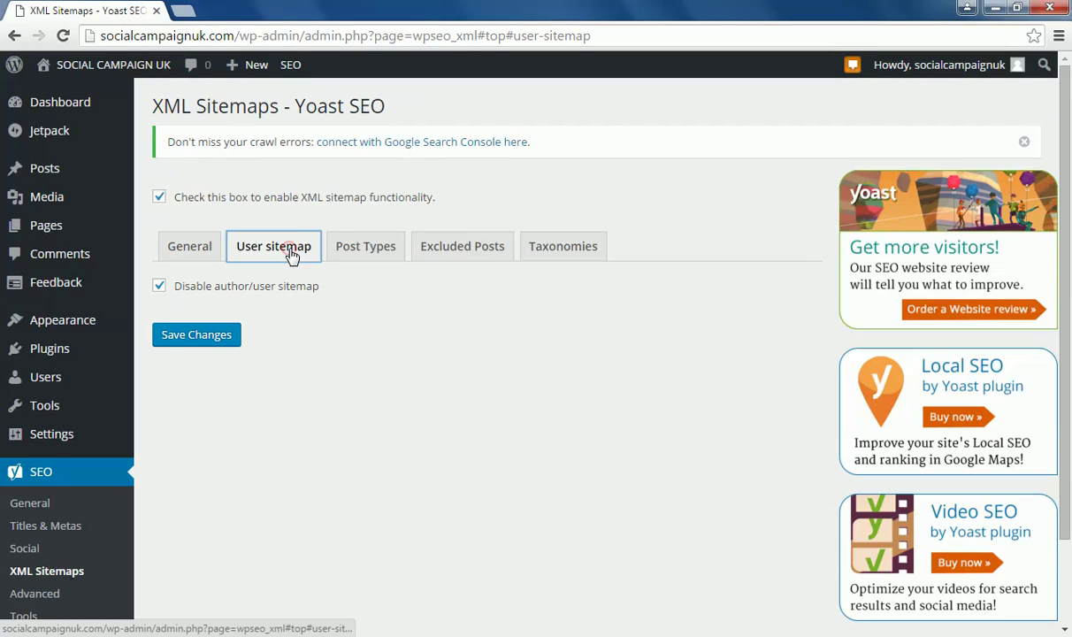
left_click(160, 287)
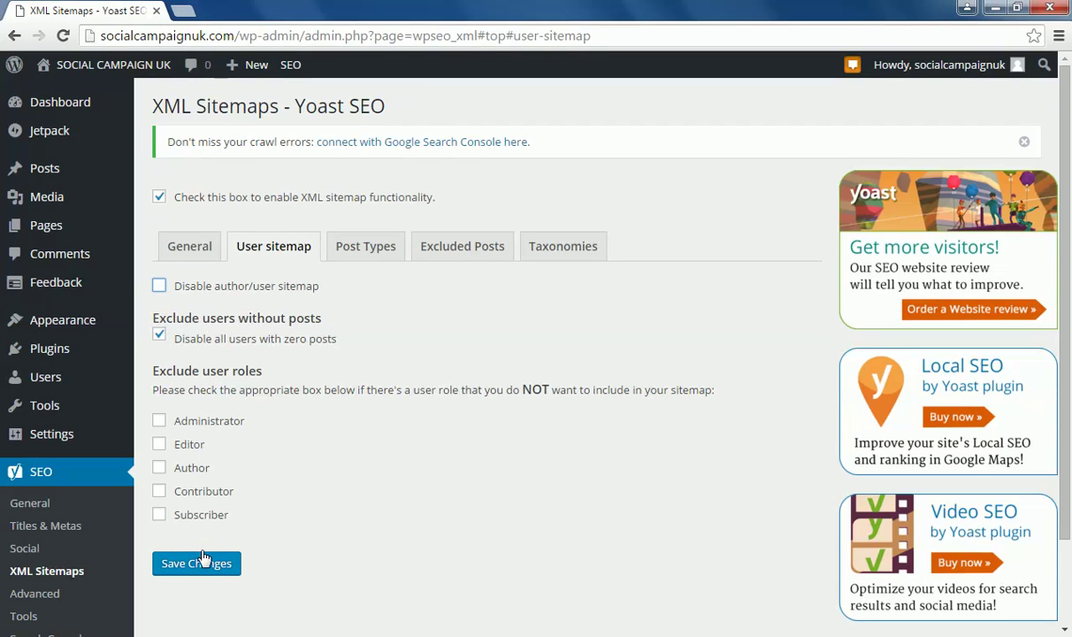
left_click(160, 287)
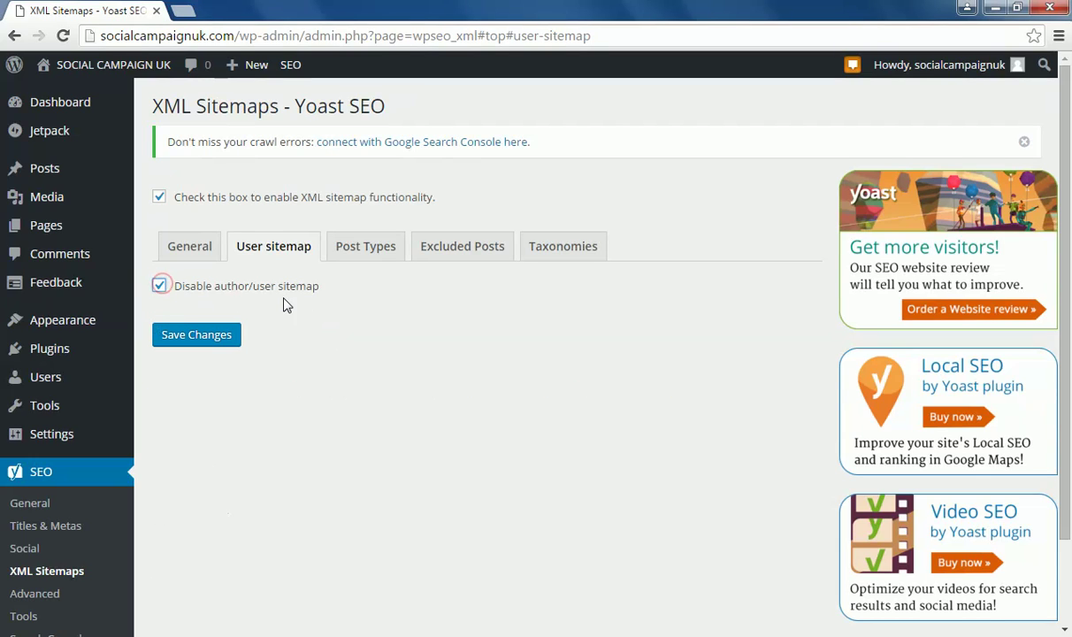
left_click(159, 286)
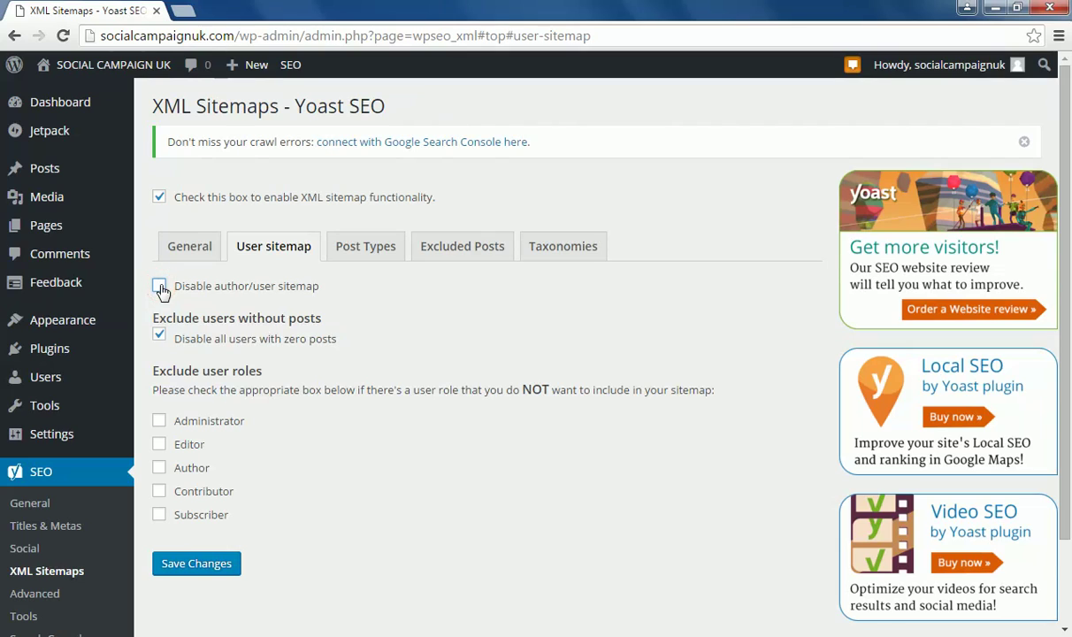
left_click(159, 287)
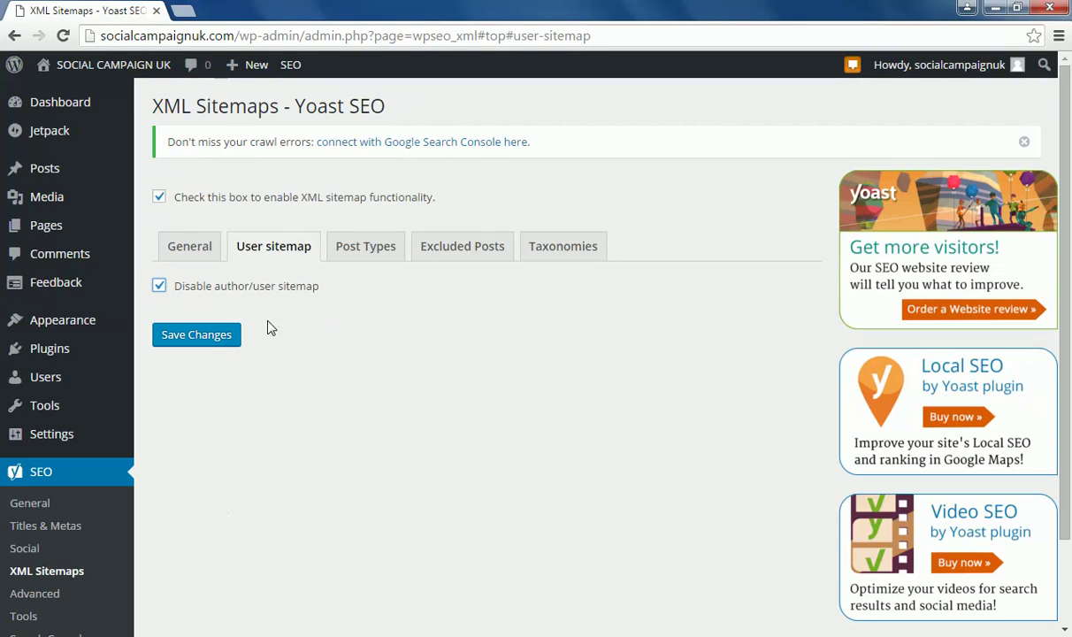
Review the sitemap exclusion settings for post types, individual posts and taxonomies
left_click(401, 252)
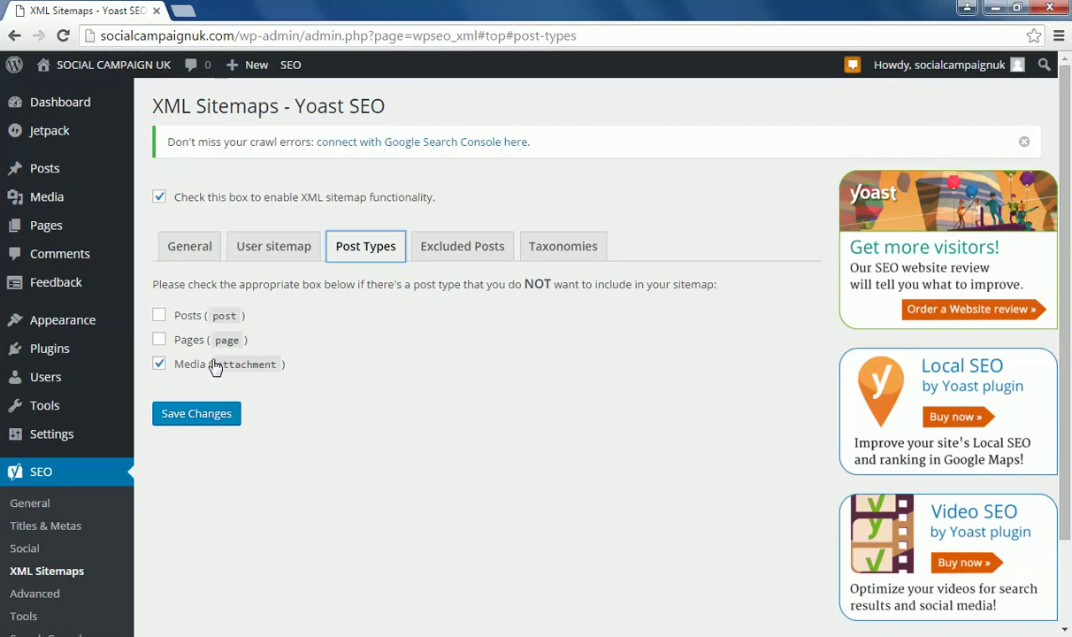
left_click(477, 255)
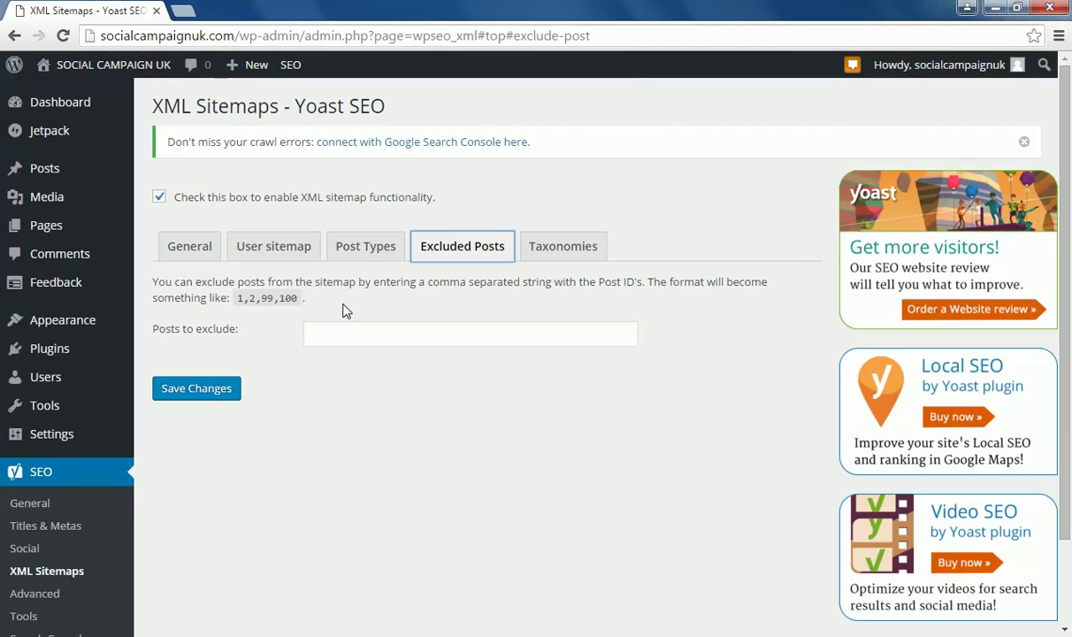
left_click(563, 255)
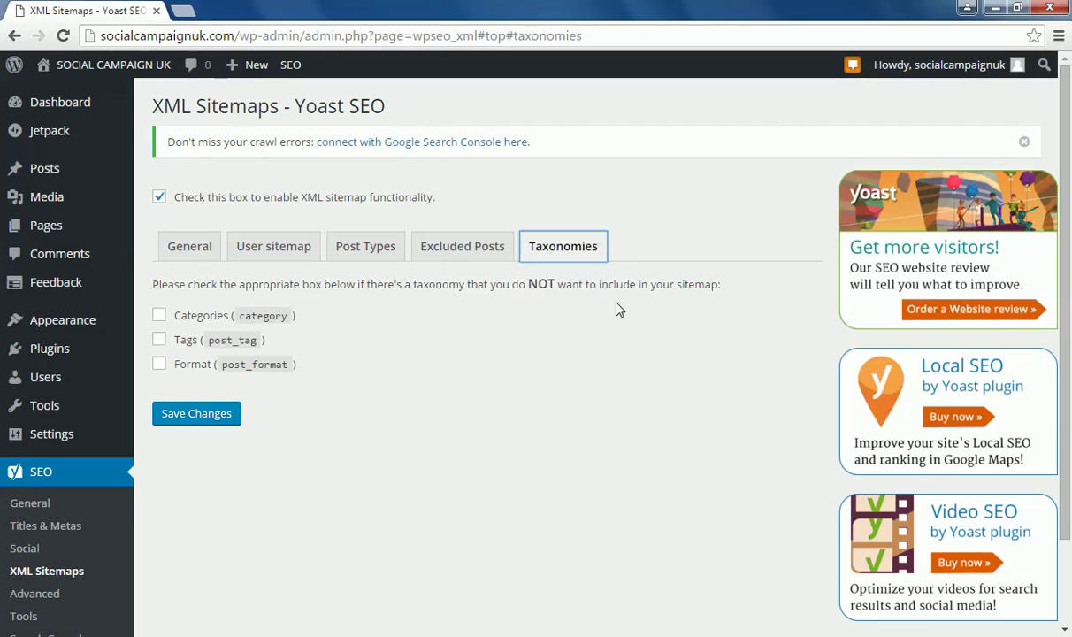
Review Yoast's Advanced settings for breadcrumbs and permalinks, including the URL changes, permalink clean-up and head clean-up options
scroll(340, 307, "down", 2)
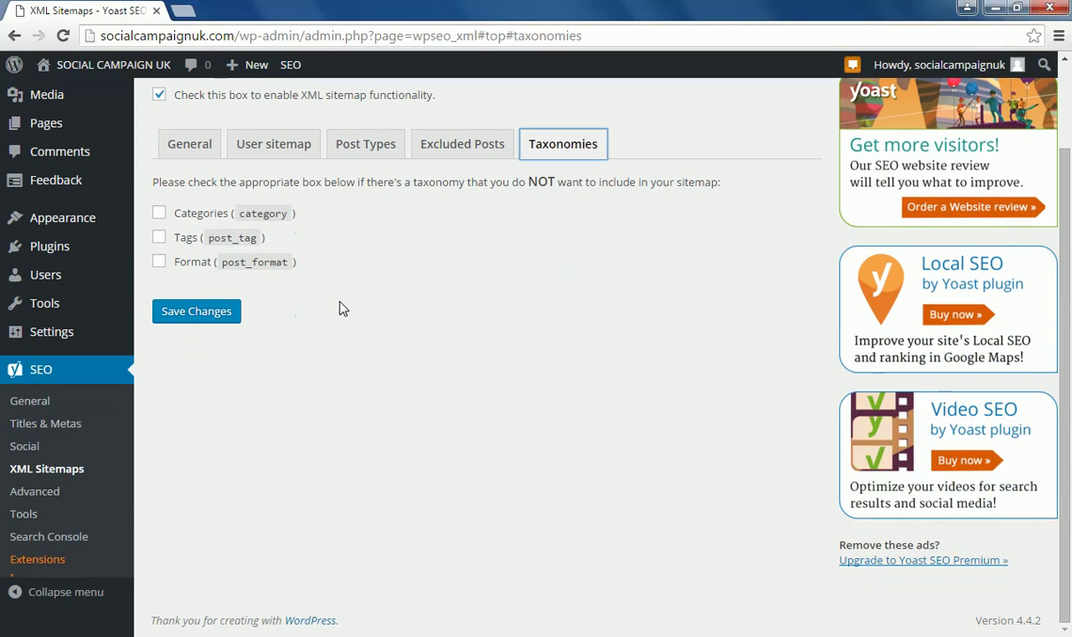
left_click(20, 492)
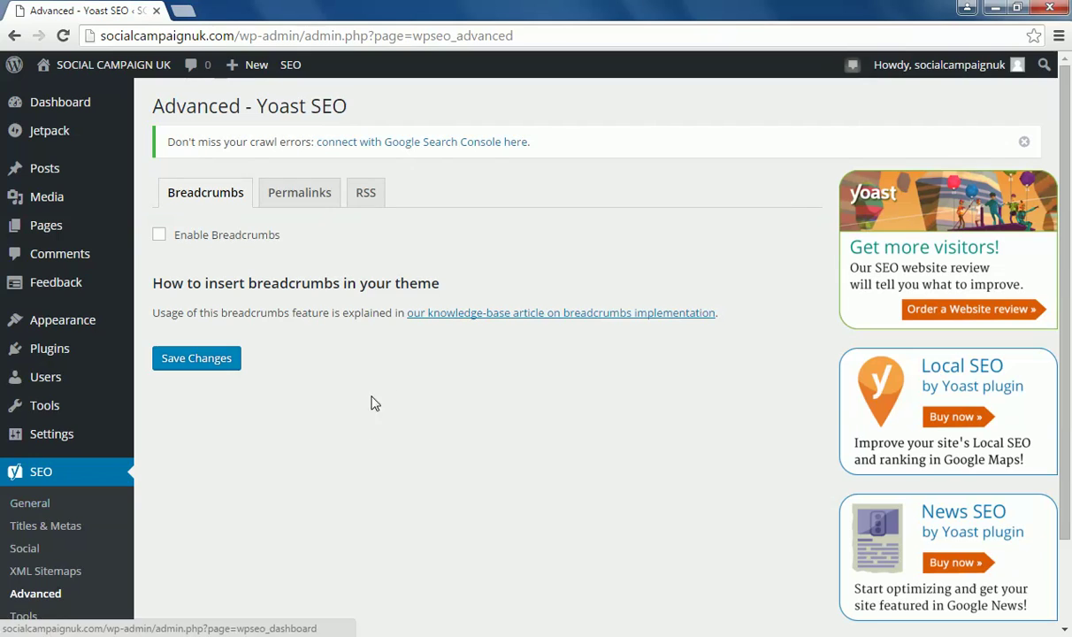
left_click(301, 208)
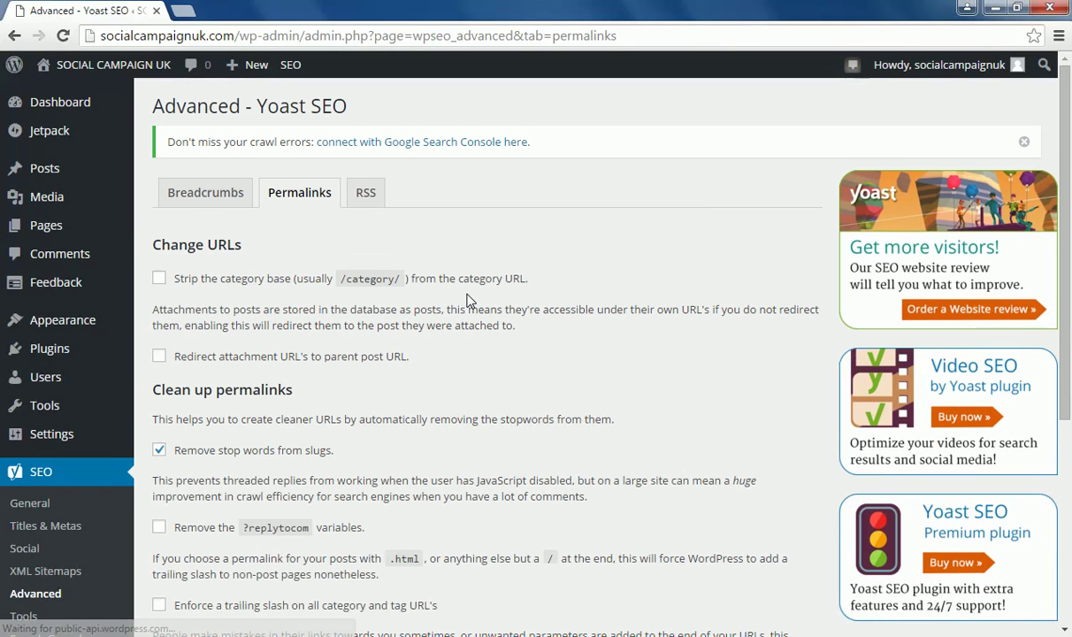
scroll(468, 299, "down", 3)
scroll(468, 299, "up", 3)
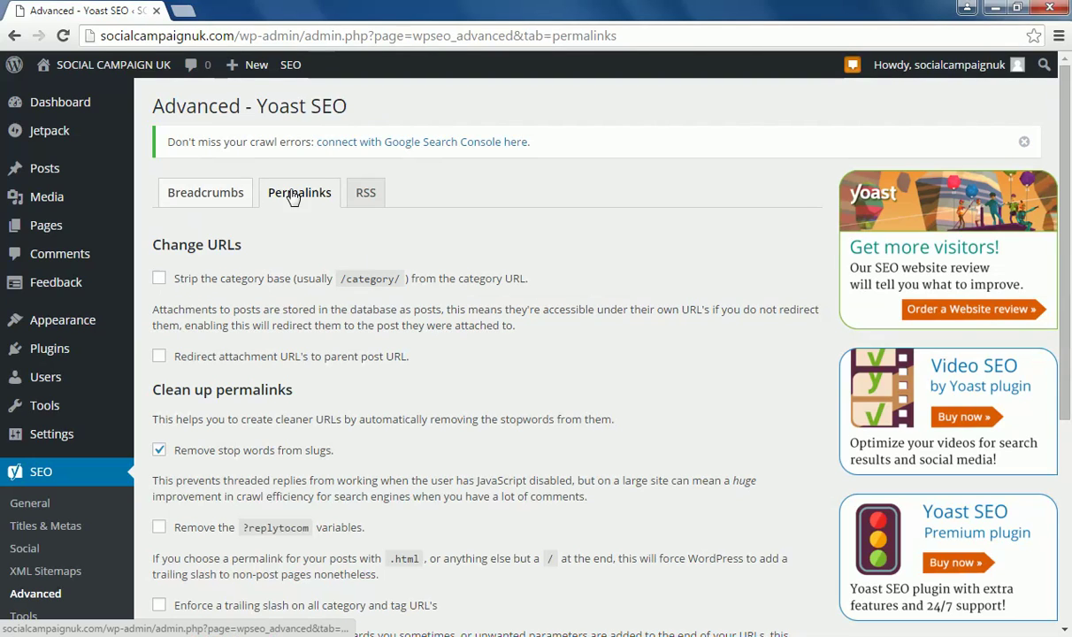
scroll(470, 309, "down", 3)
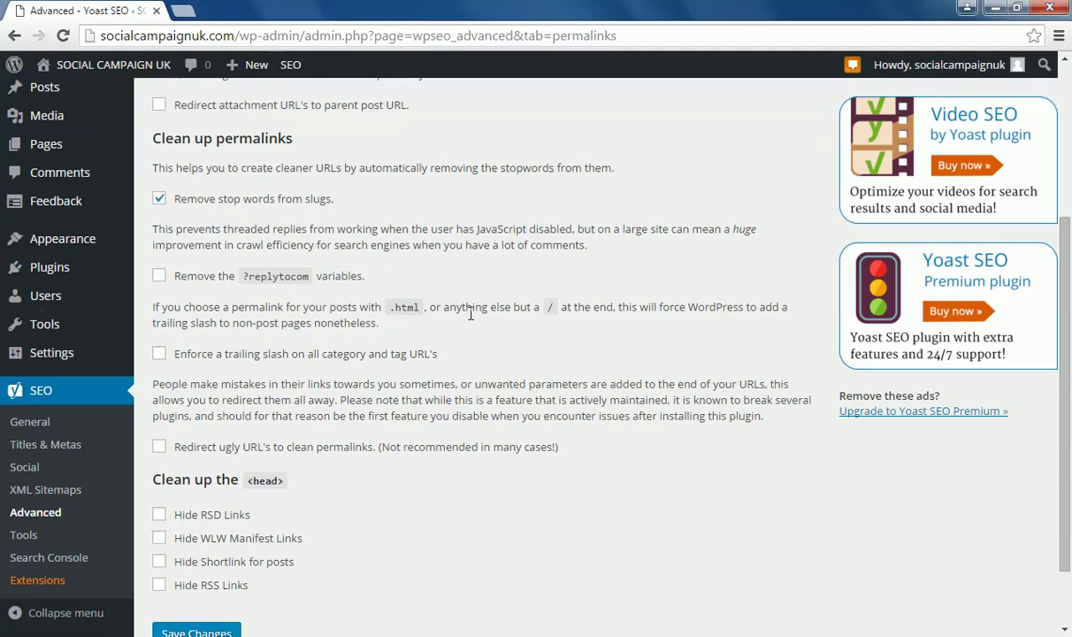
scroll(470, 314, "down", 1)
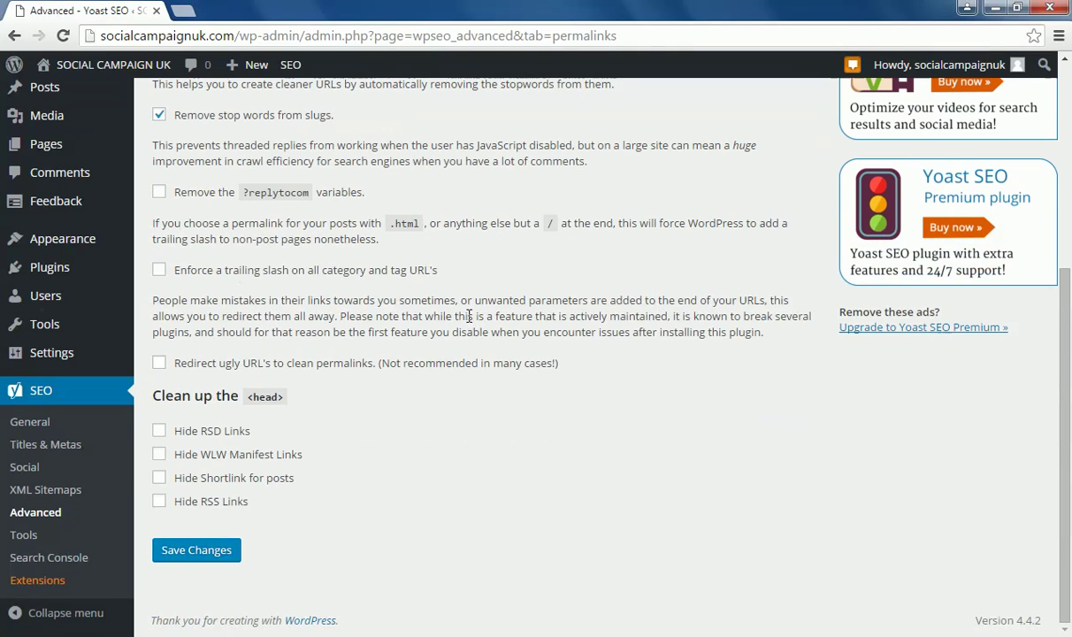
scroll(469, 319, "up", 4)
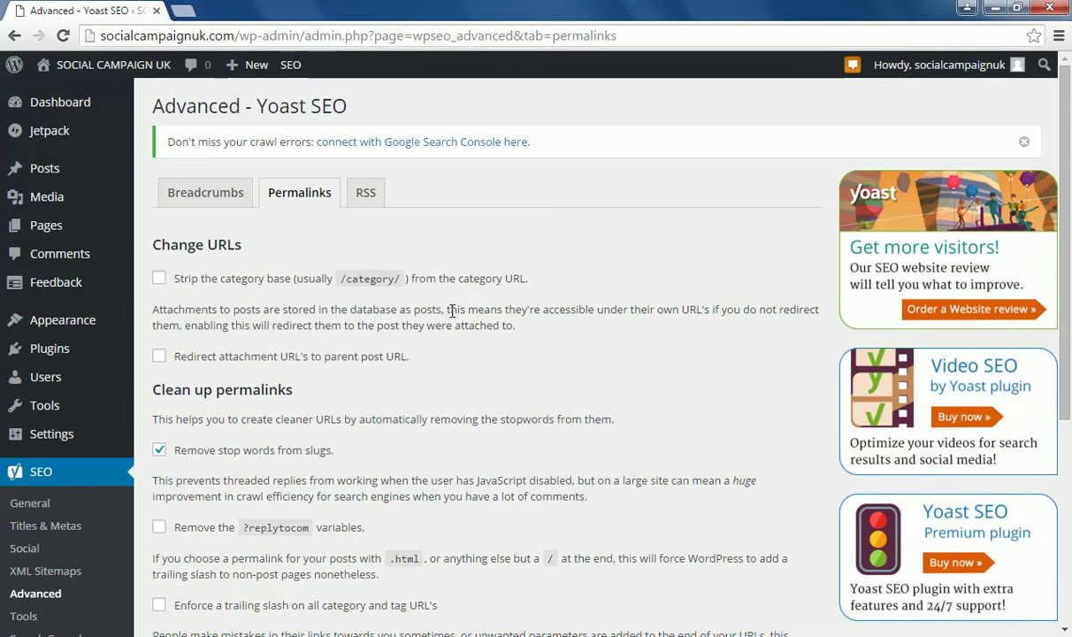
Review Yoast's built-in tools and examine the Title and Description views of the Bulk editor
scroll(452, 312, "down", 1)
left_click(35, 533)
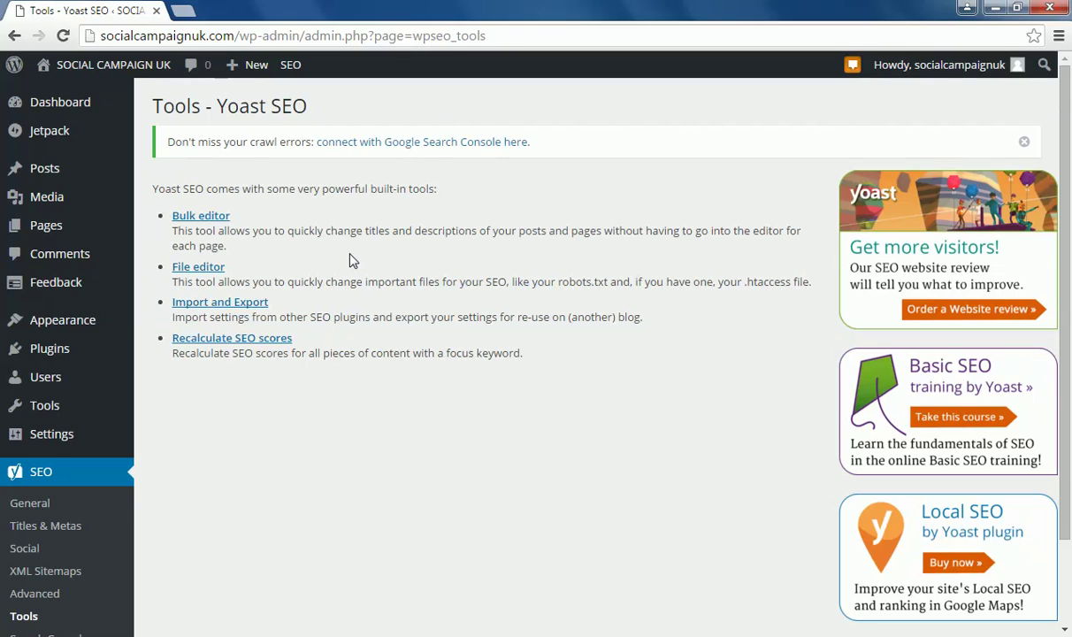
left_click(195, 221)
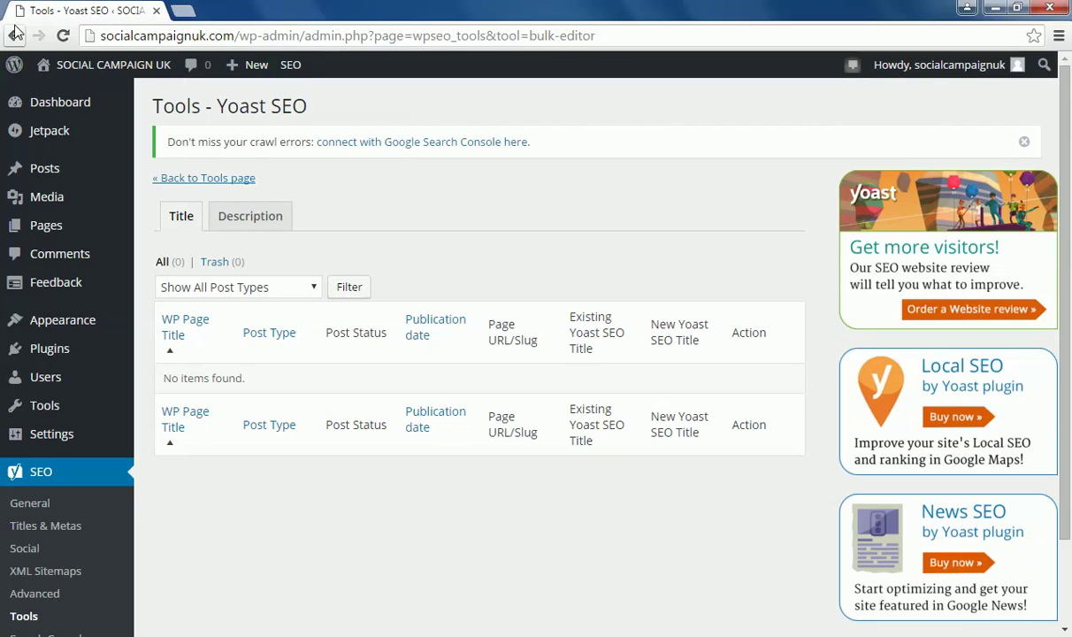
left_click(275, 222)
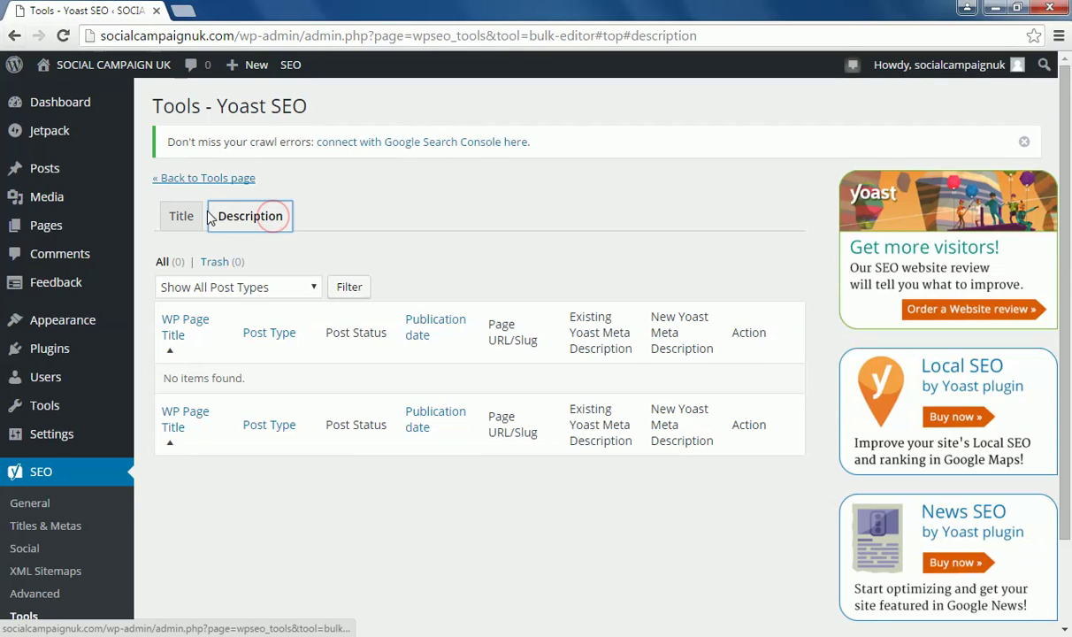
left_click(181, 219)
left_click(14, 35)
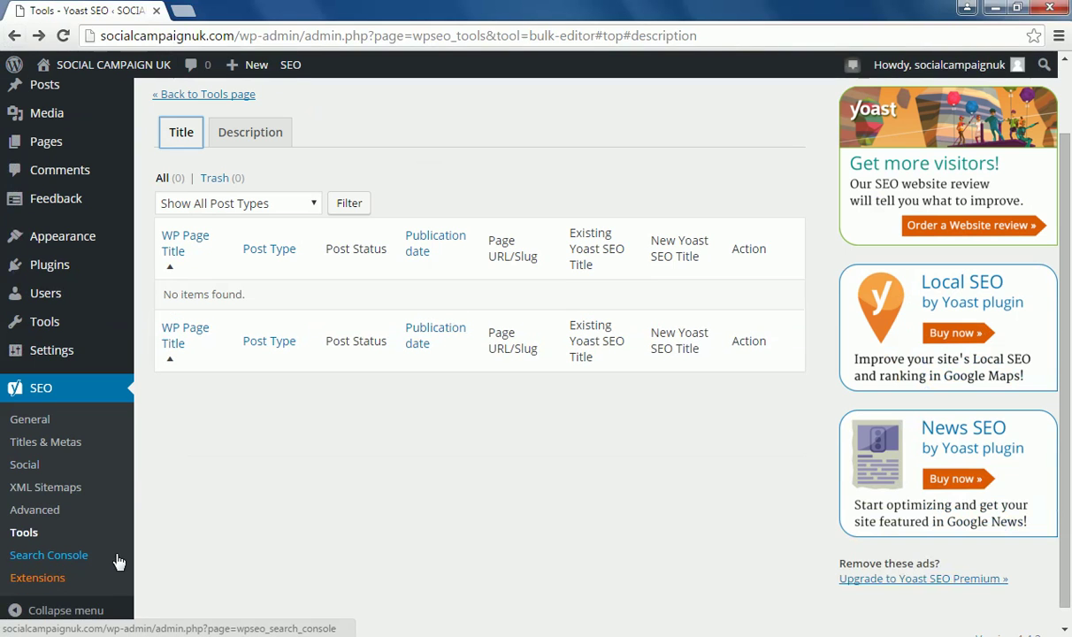
Examine the Google authorization settings in Yoast's Search Console
scroll(106, 598, "down", 1)
left_click(72, 559)
scroll(434, 503, "up", 1)
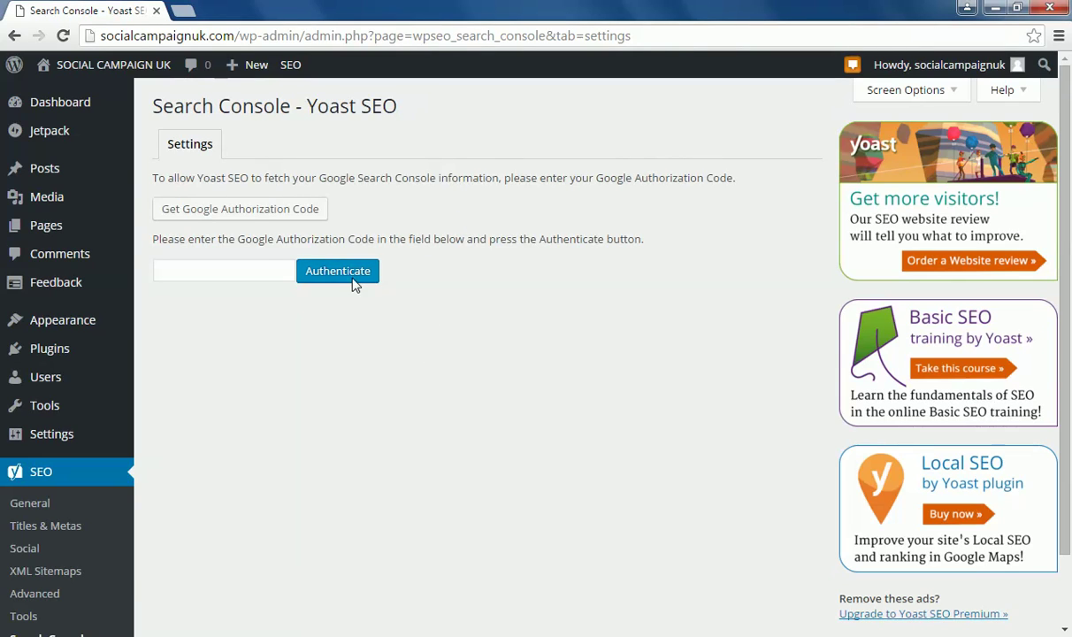
Create a new post titled "Welcome to Social Campaign UK"
mouse_move(72, 168)
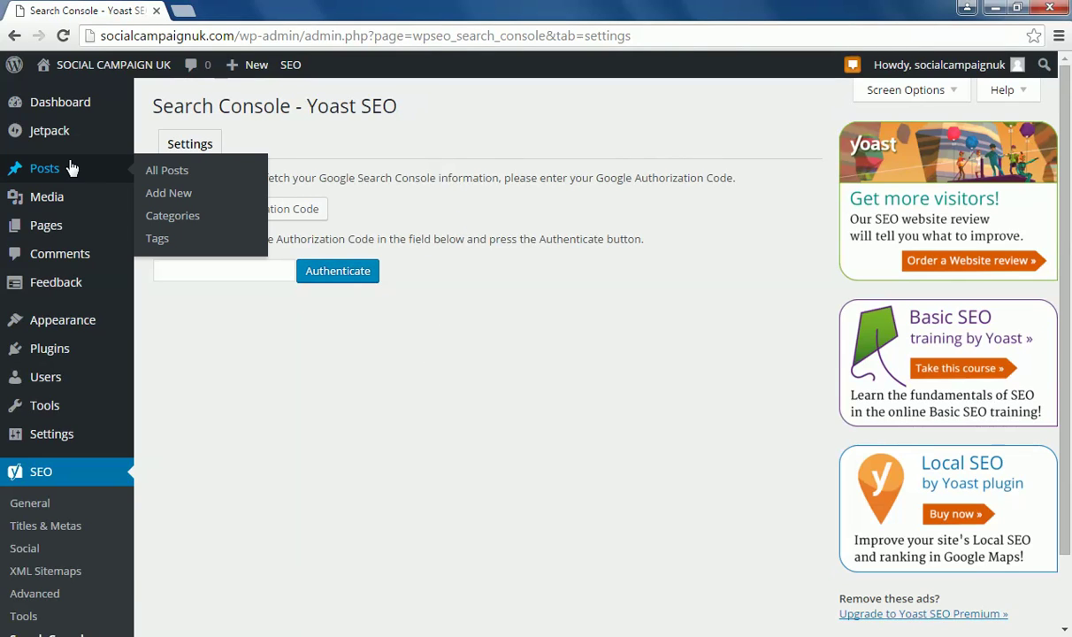
left_click(179, 189)
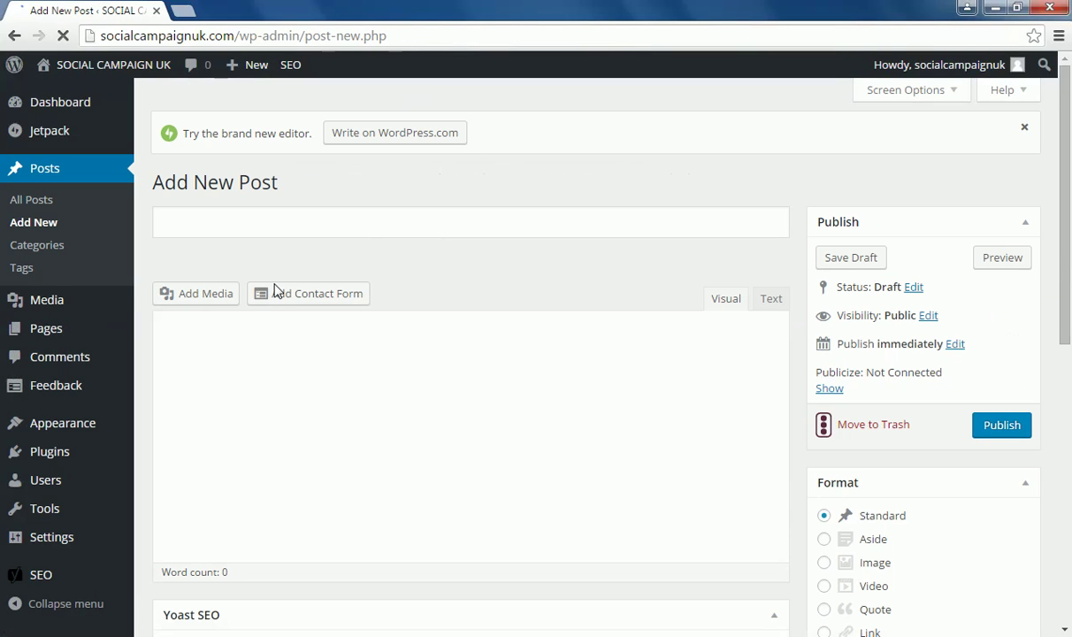
left_click(415, 230)
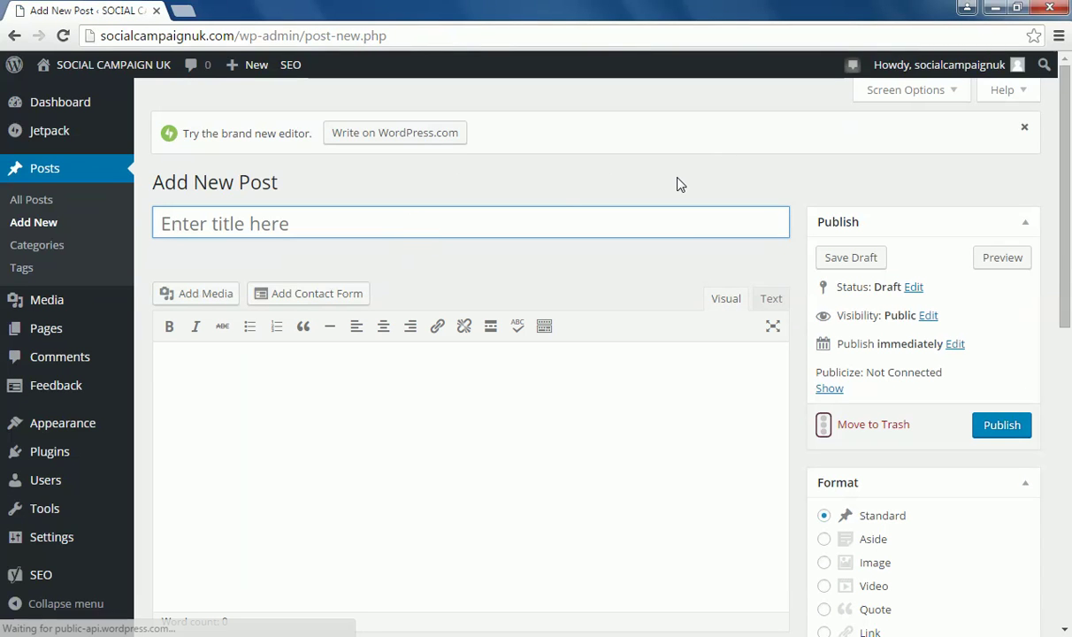
type("We")
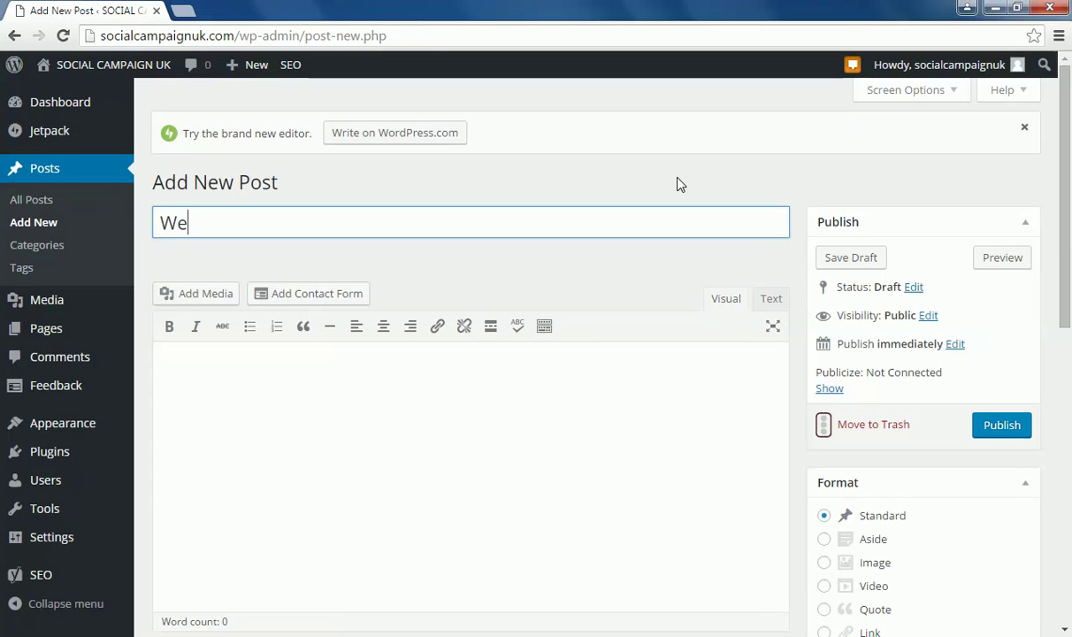
type("lcome to")
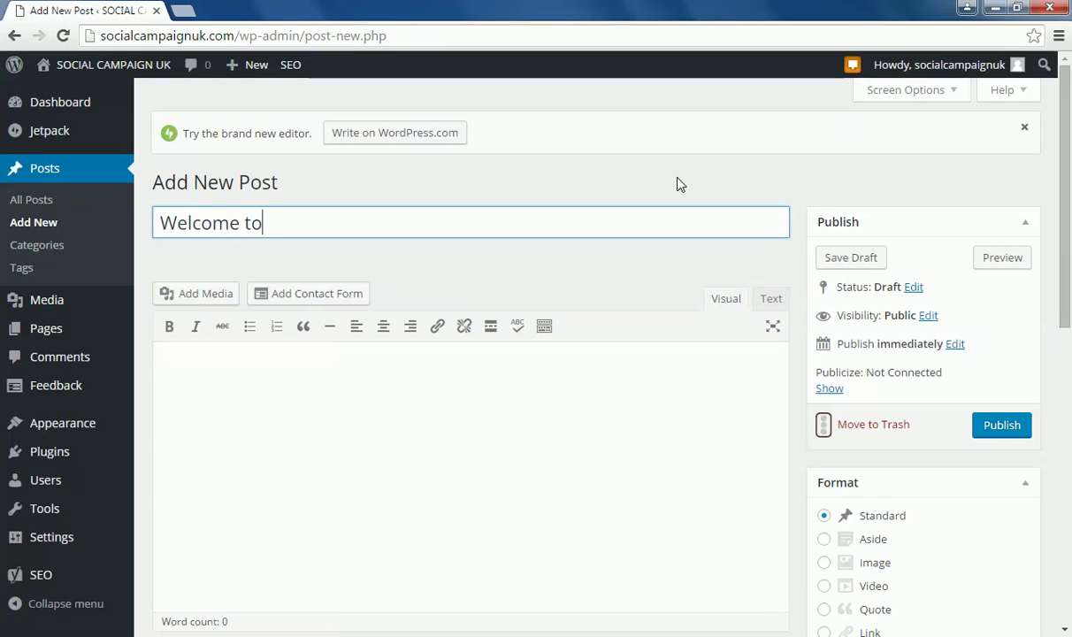
type(" Social CX")
key("BackSpace")
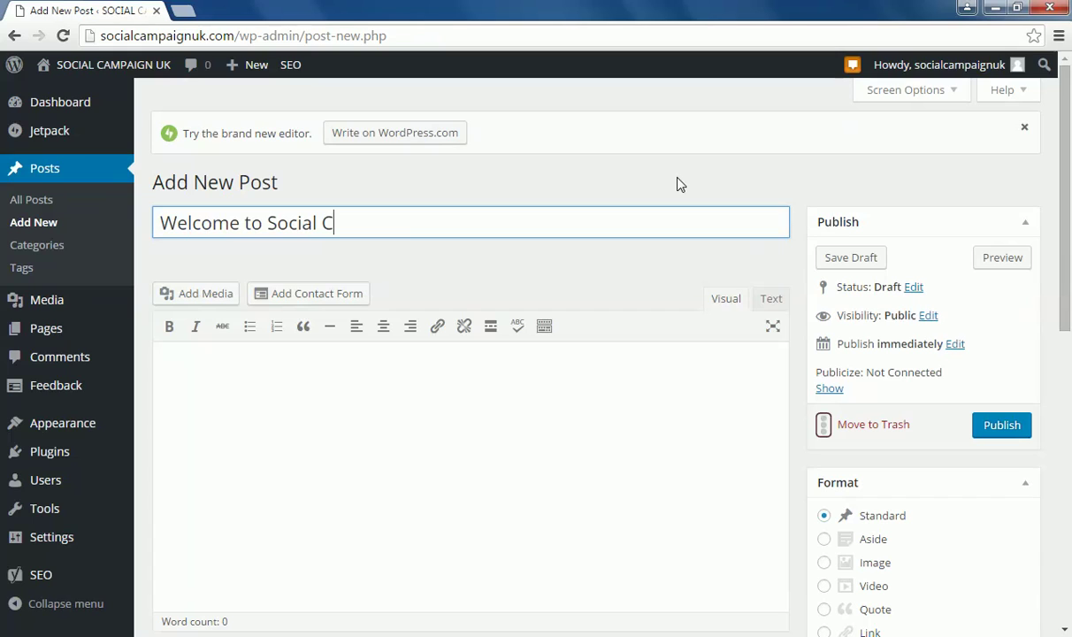
type("ampaign UK")
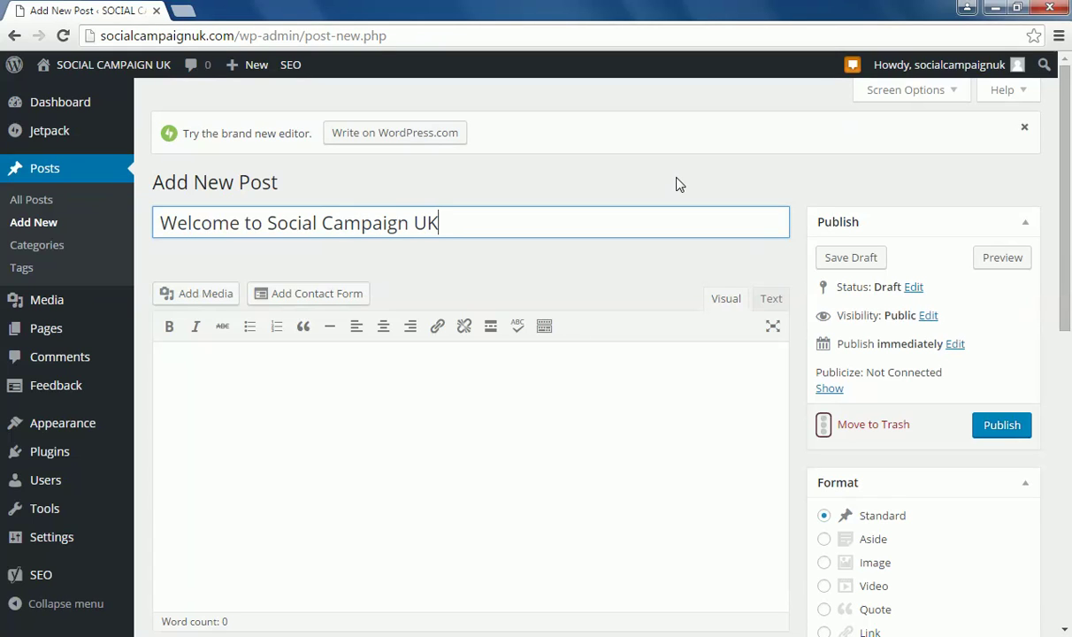
Write "Welcome to Social Campaign UK." as the opening sentence of the post body
left_click(455, 383)
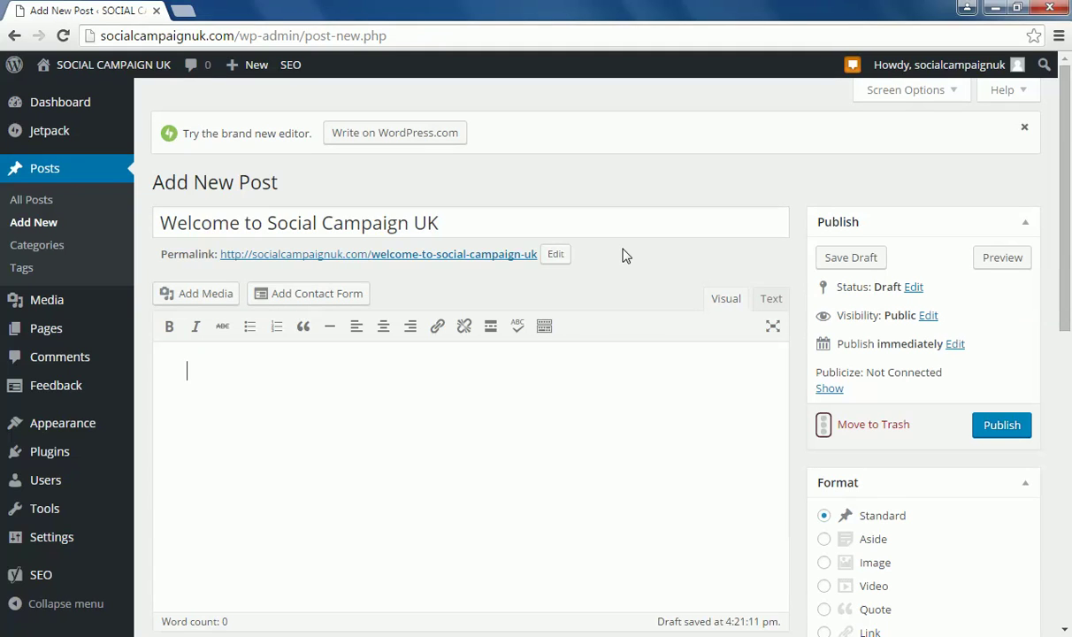
scroll(625, 255, "down", 2)
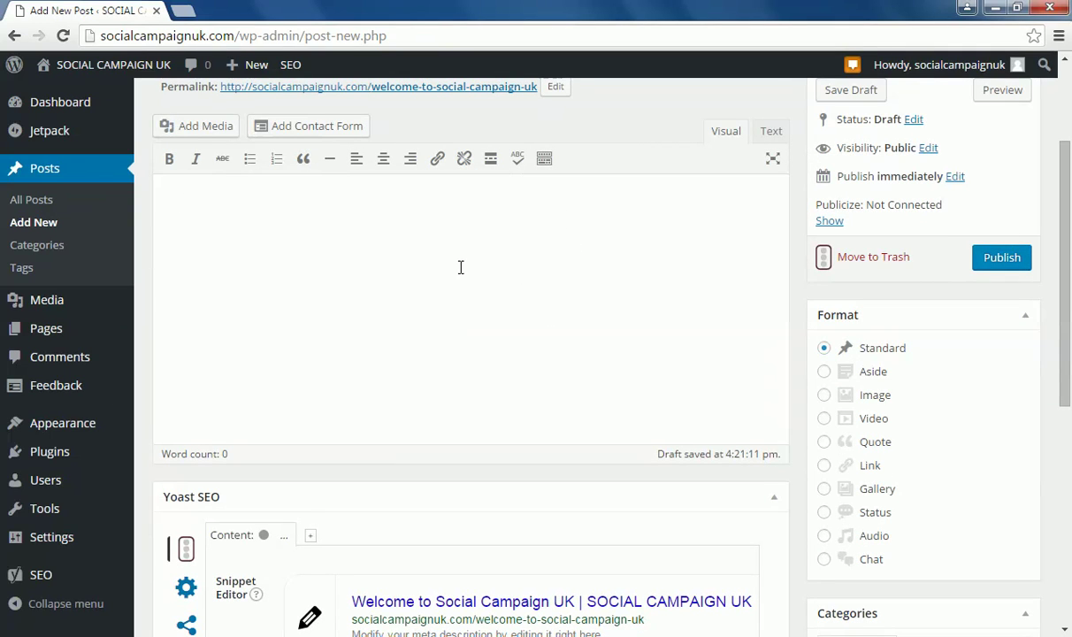
left_click(327, 248)
type("We")
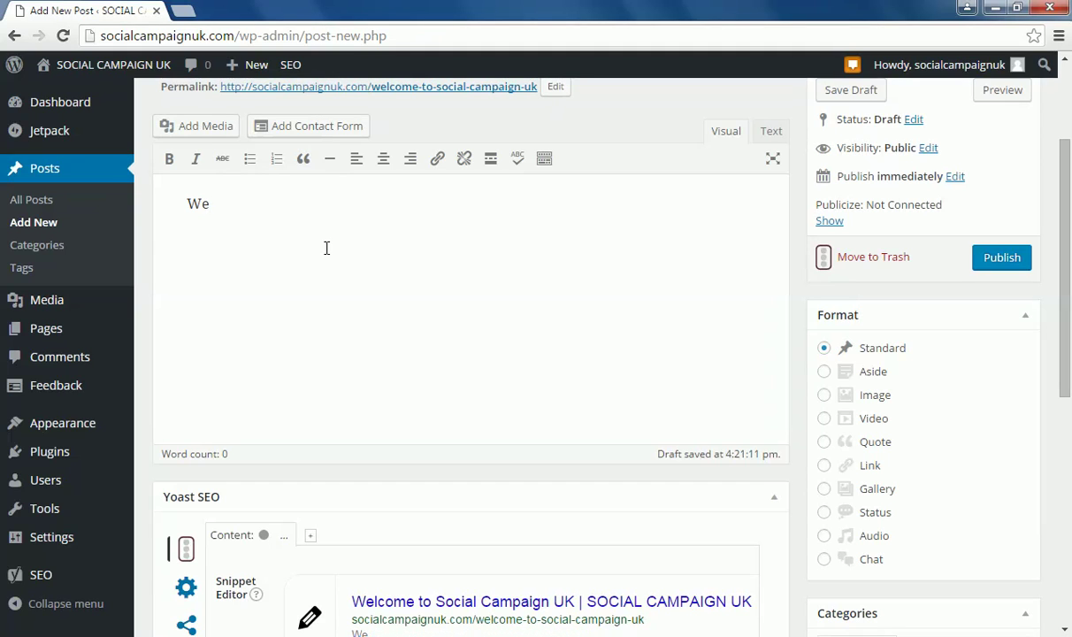
type("lcom to")
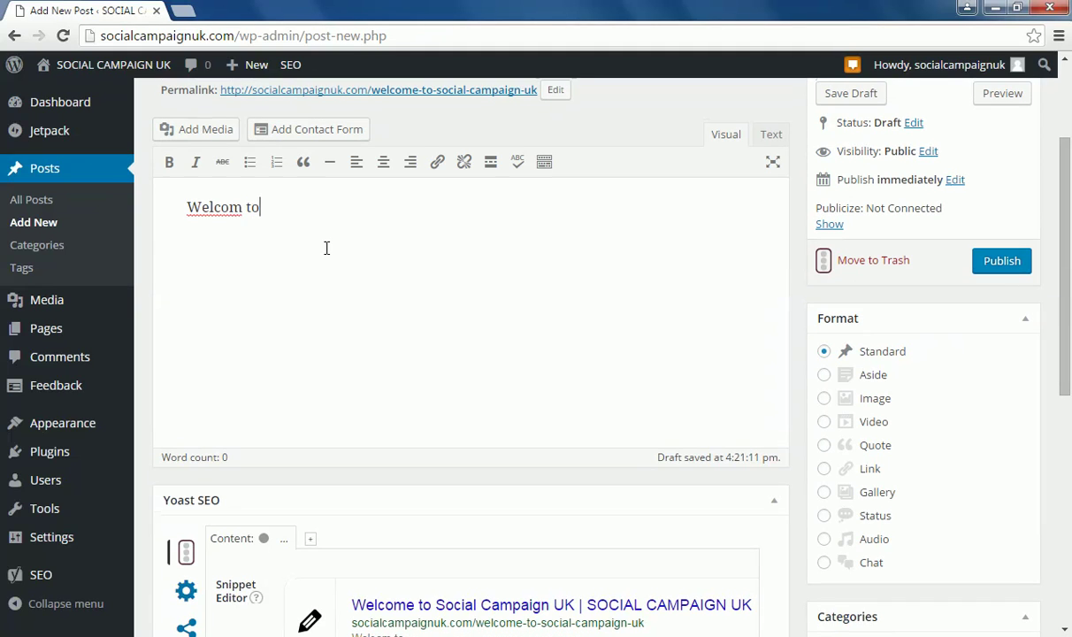
key("BackSpace")
key("BackSpace")
key("BackSpace")
type("e to ")
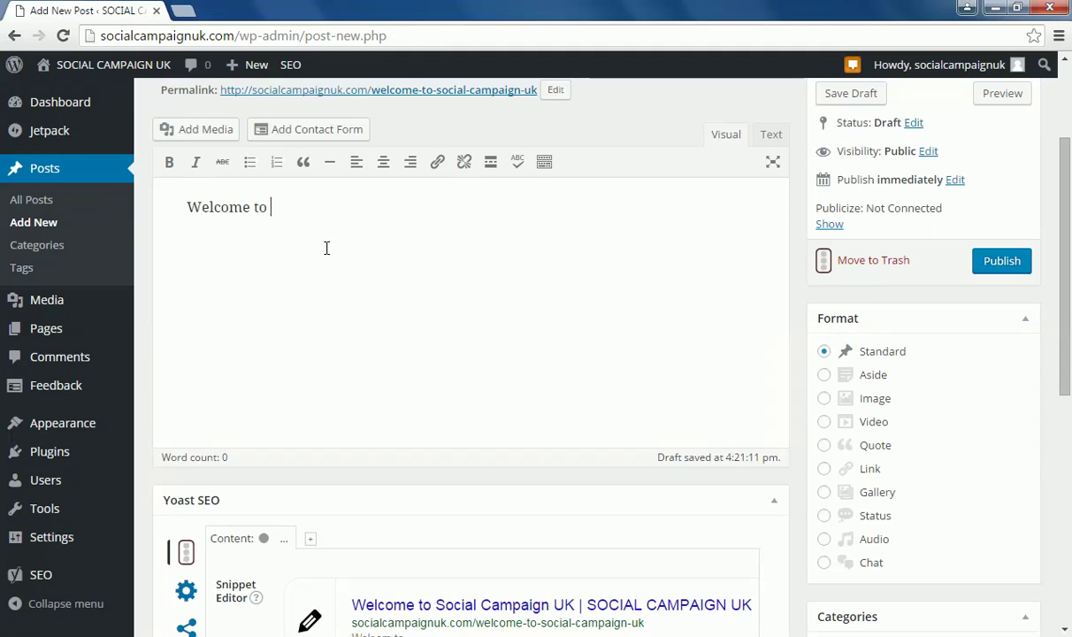
type("Social Campaign UK")
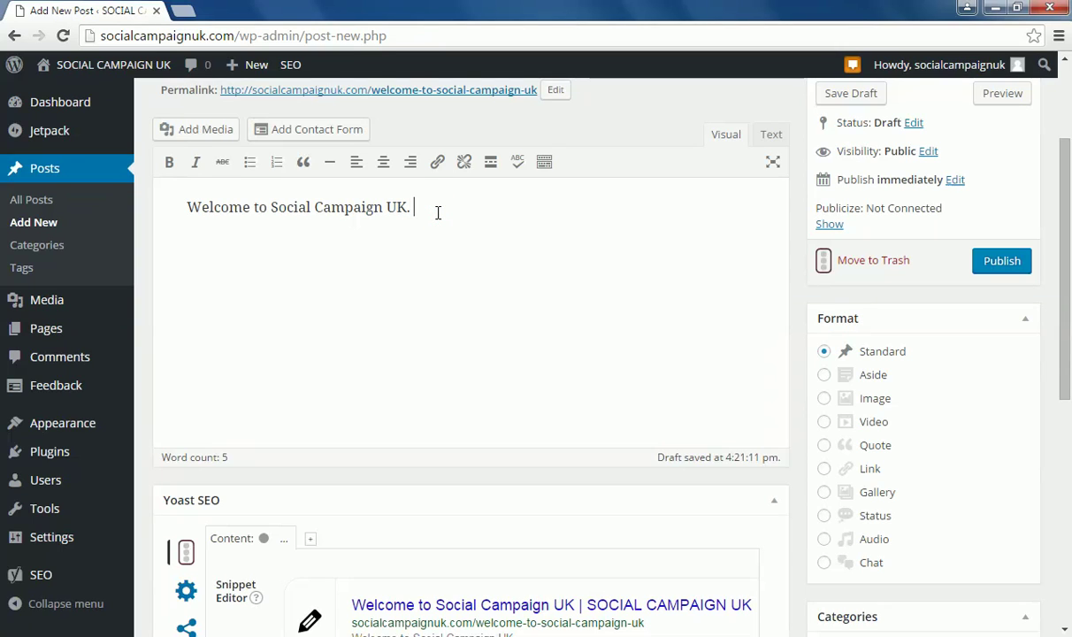
Add "Social Camapign UK is a website set up for wordpress SEO" after the opening sentence in the post body
type("Social Camp")
key("BackSpace")
key("BackSpace")
type("mapign UK ")
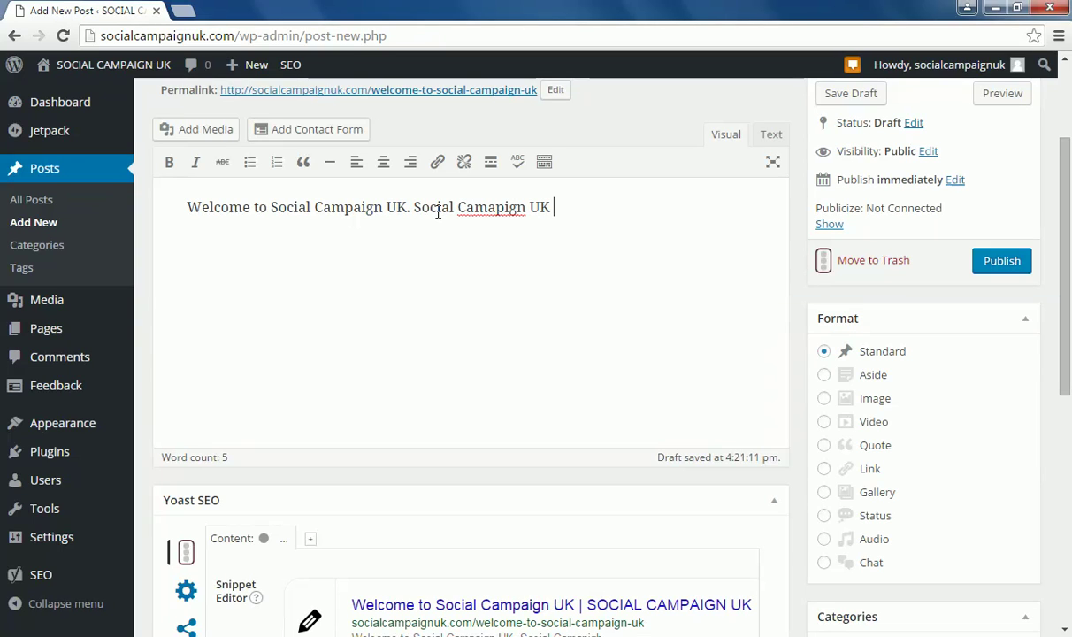
type("is a website ")
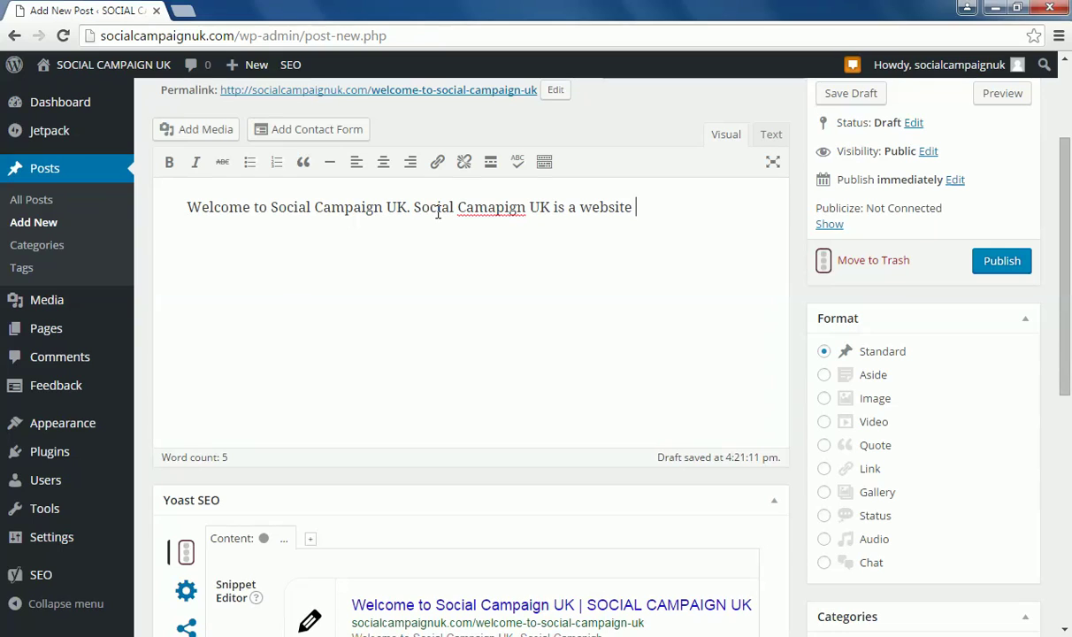
type("set up to")
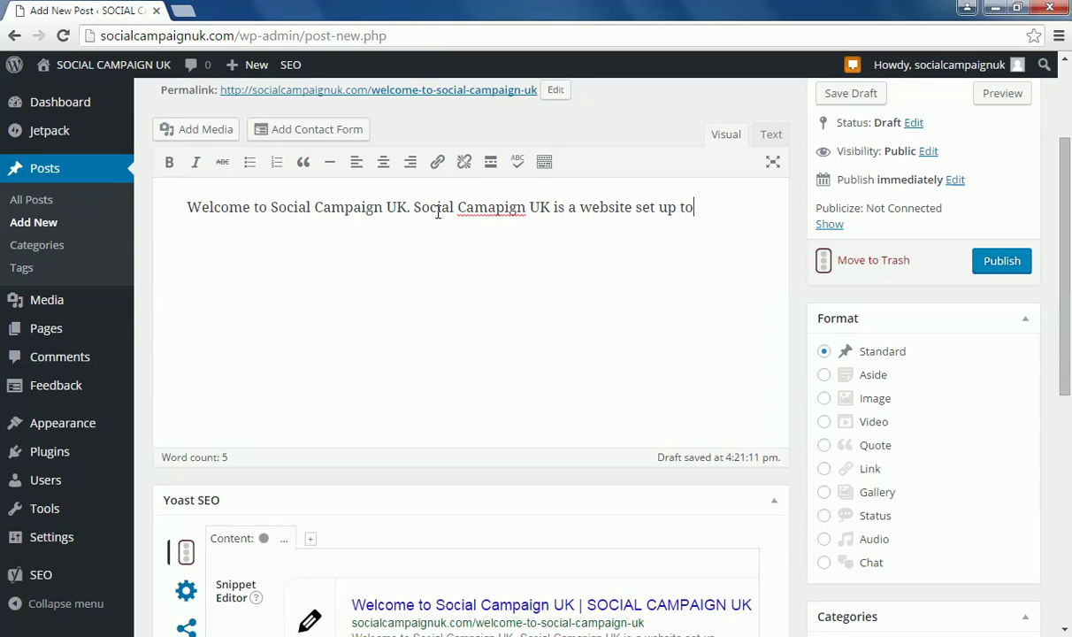
key("BackSpace")
key("BackSpace")
type("for wordpres")
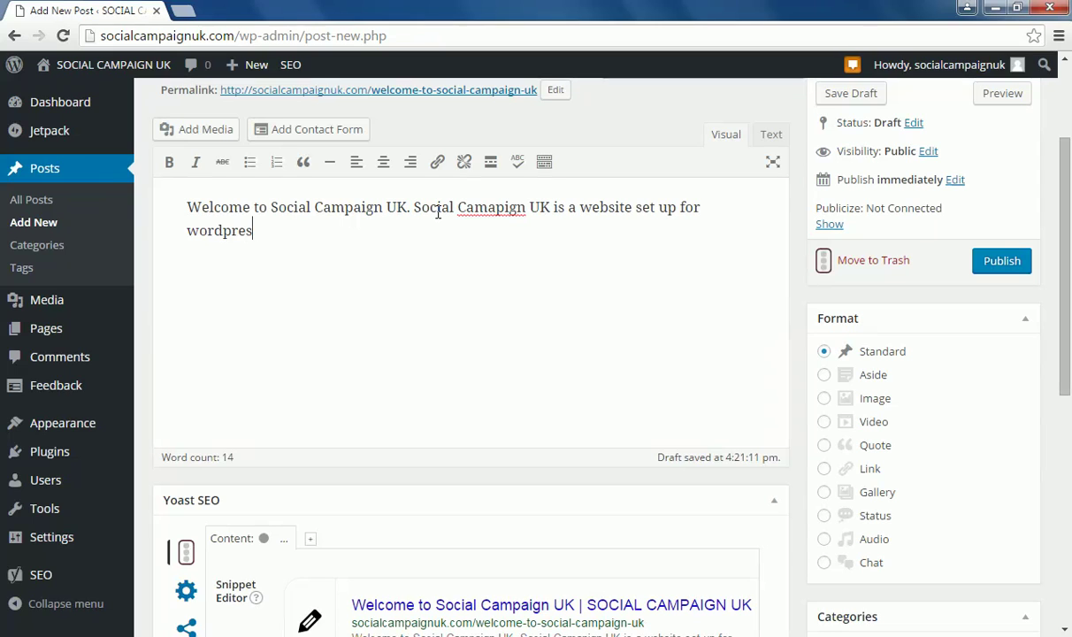
type("s SEO")
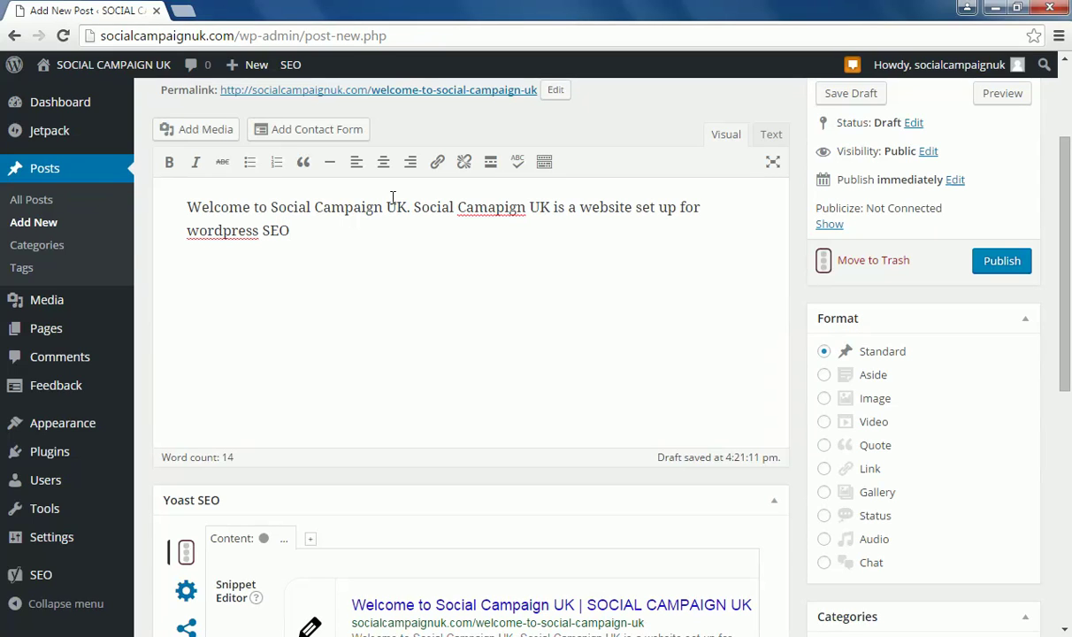
Correct the misspelled words in the second sentence to "WordPress" and "Campaign", and end the sentence with a full stop
right_click(224, 231)
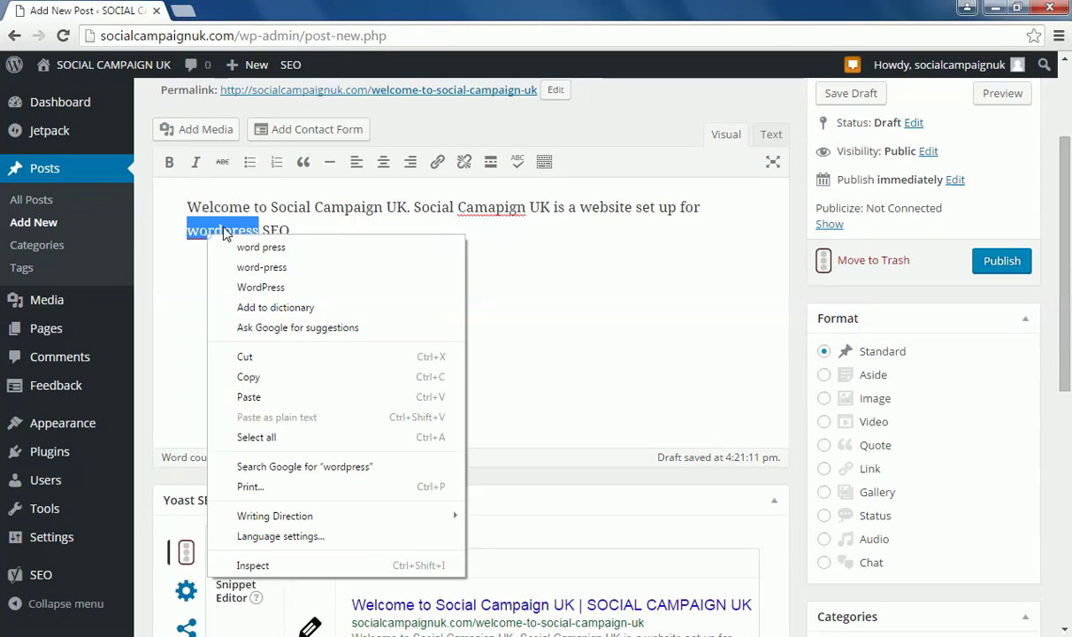
left_click(301, 290)
right_click(522, 210)
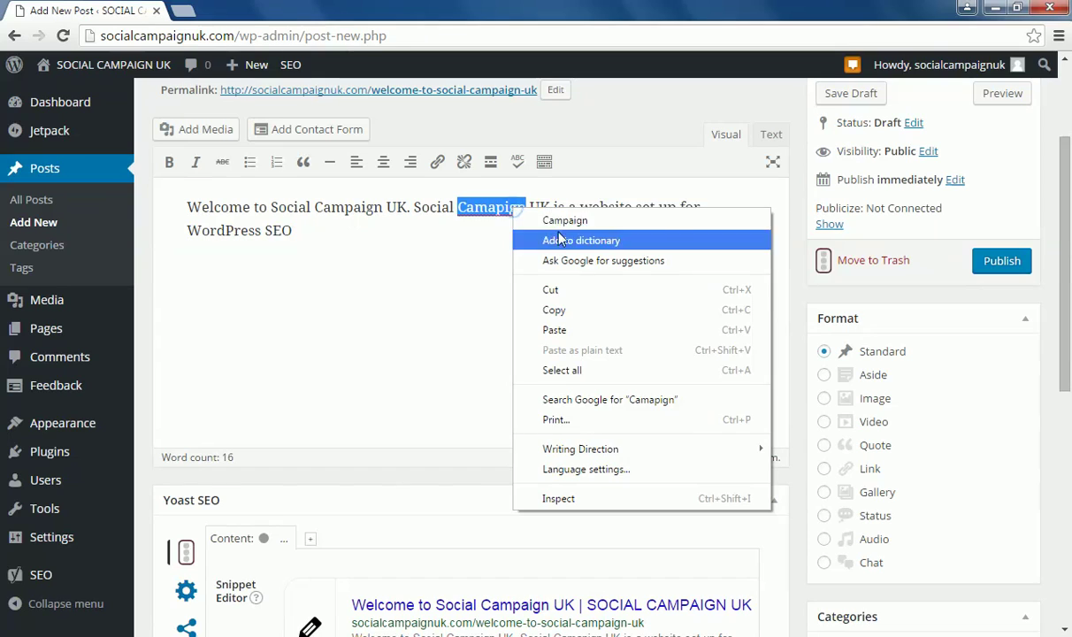
left_click(559, 219)
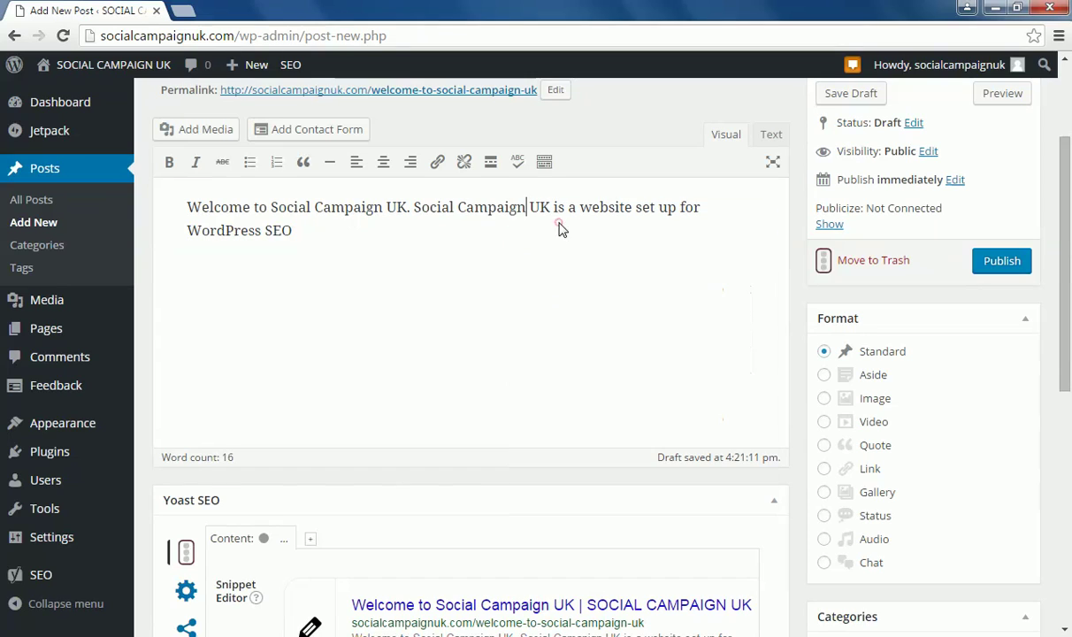
left_click(344, 245)
type(".")
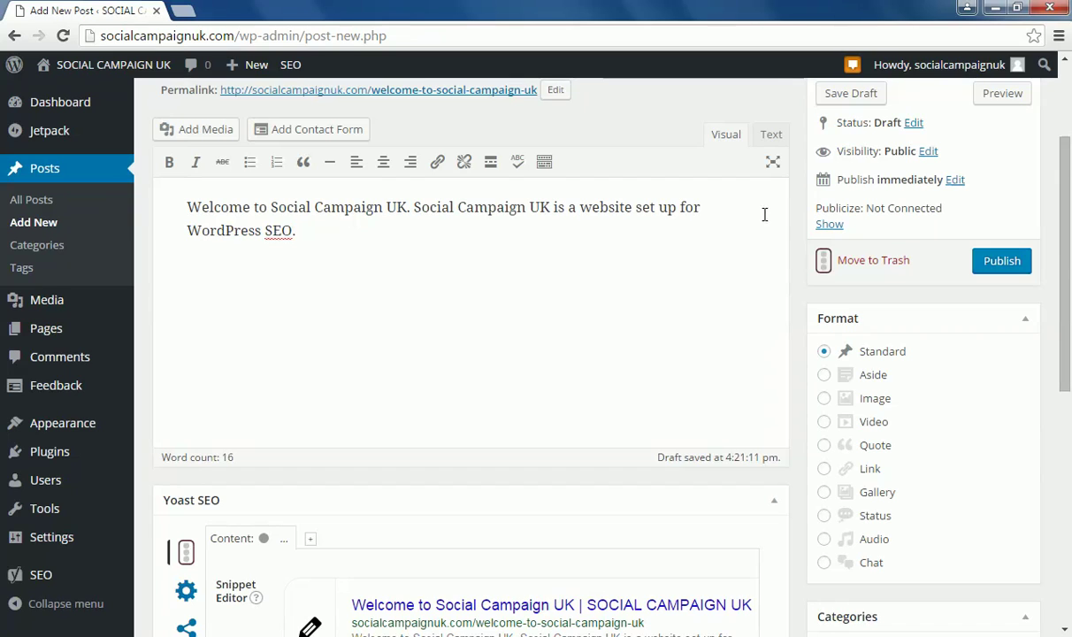
Set the post's Yoast SEO focus keyword to "Social Campaign"
scroll(792, 197, "down", 3)
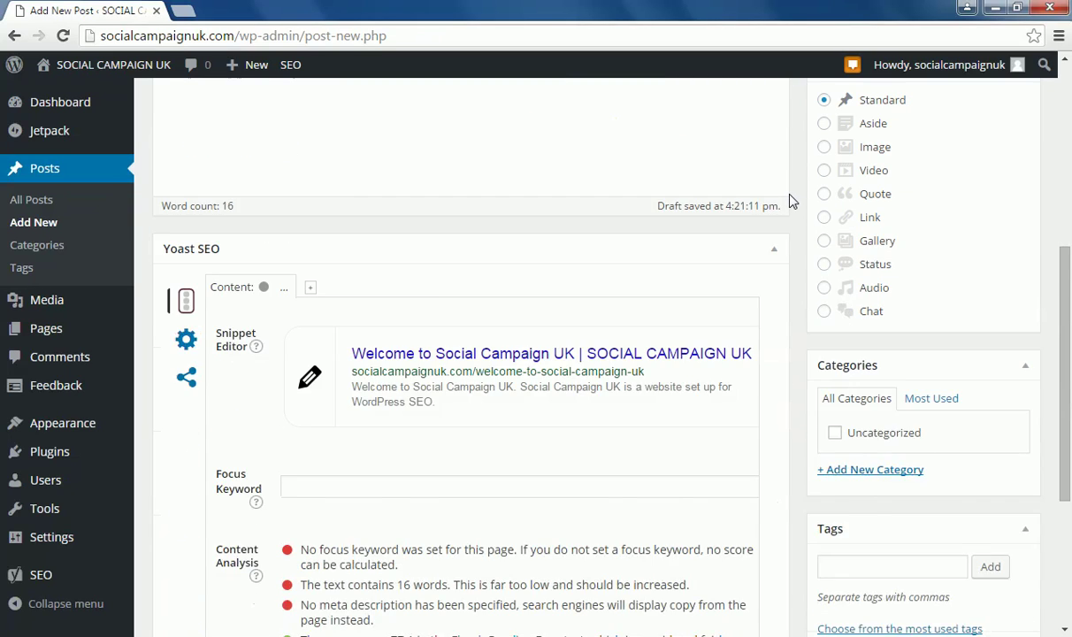
scroll(791, 201, "down", 1)
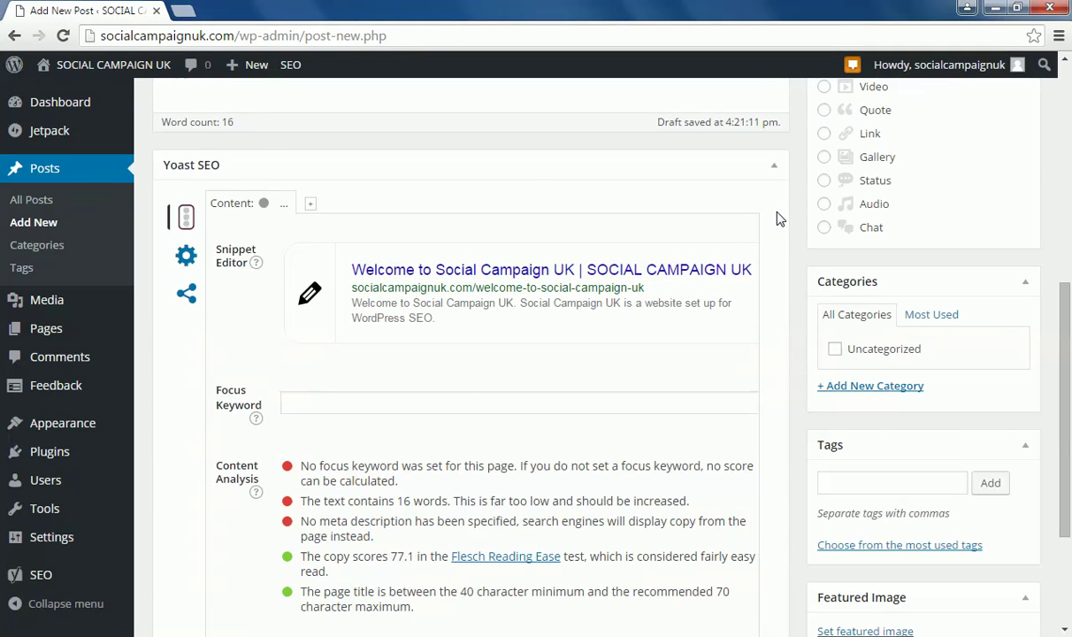
scroll(778, 219, "down", 1)
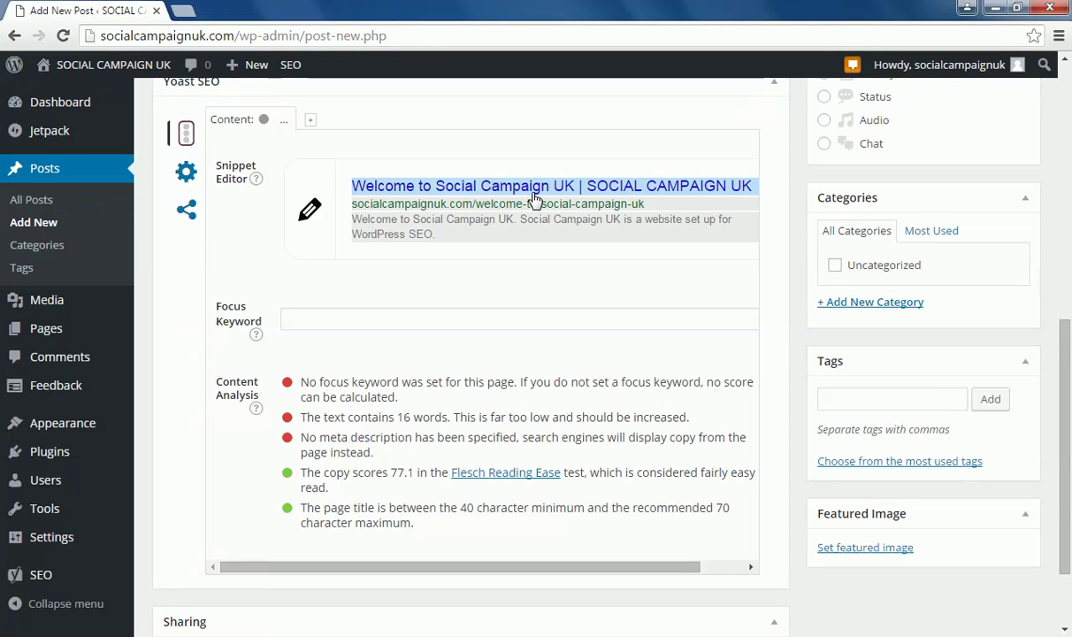
left_click(401, 315)
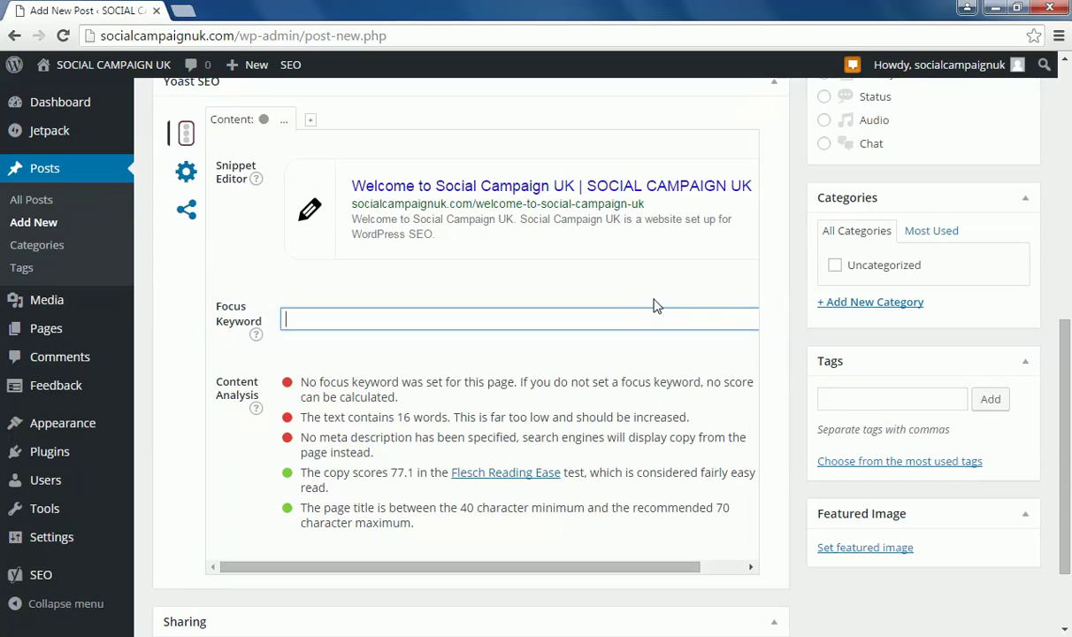
type("Social C")
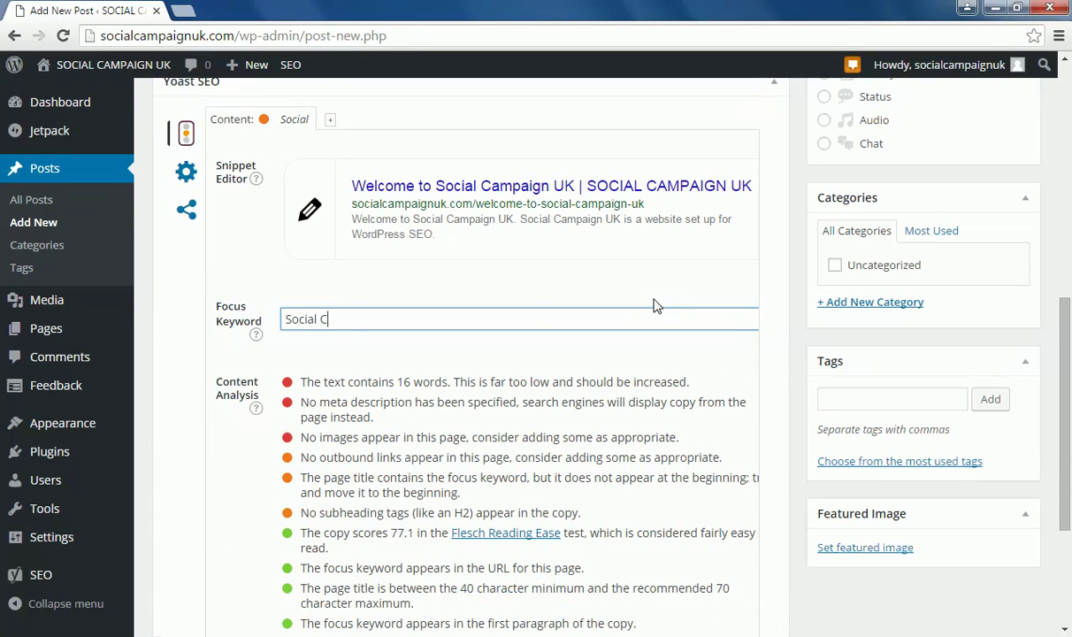
type("ampaign")
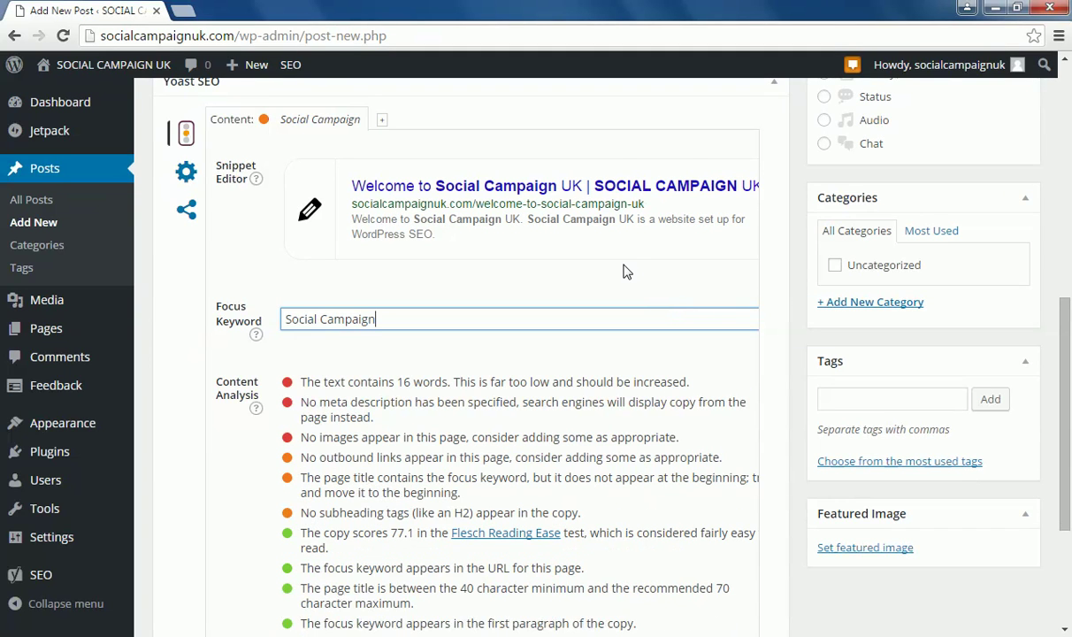
left_click(570, 273)
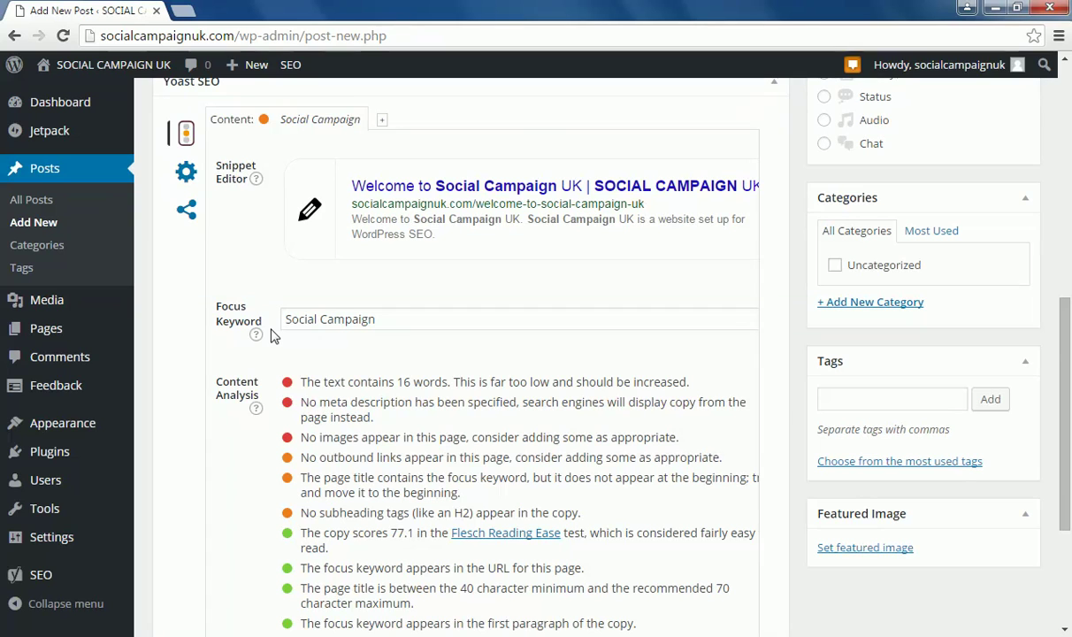
Examine the Yoast content analysis of the post for the focus keyword, along with the snippet preview
scroll(251, 377, "down", 2)
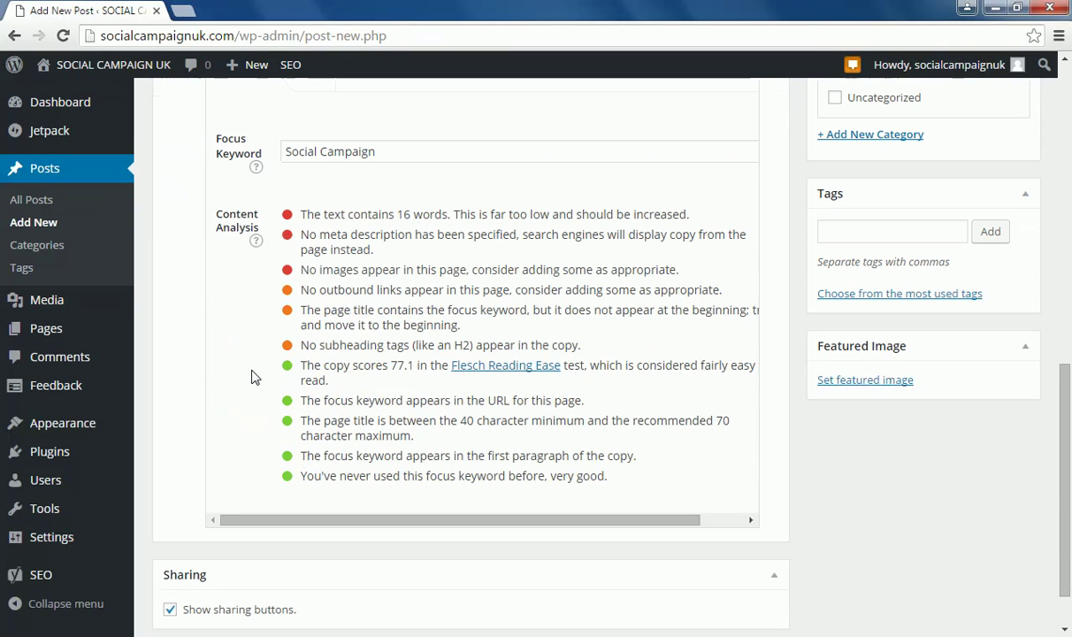
scroll(251, 377, "up", 2)
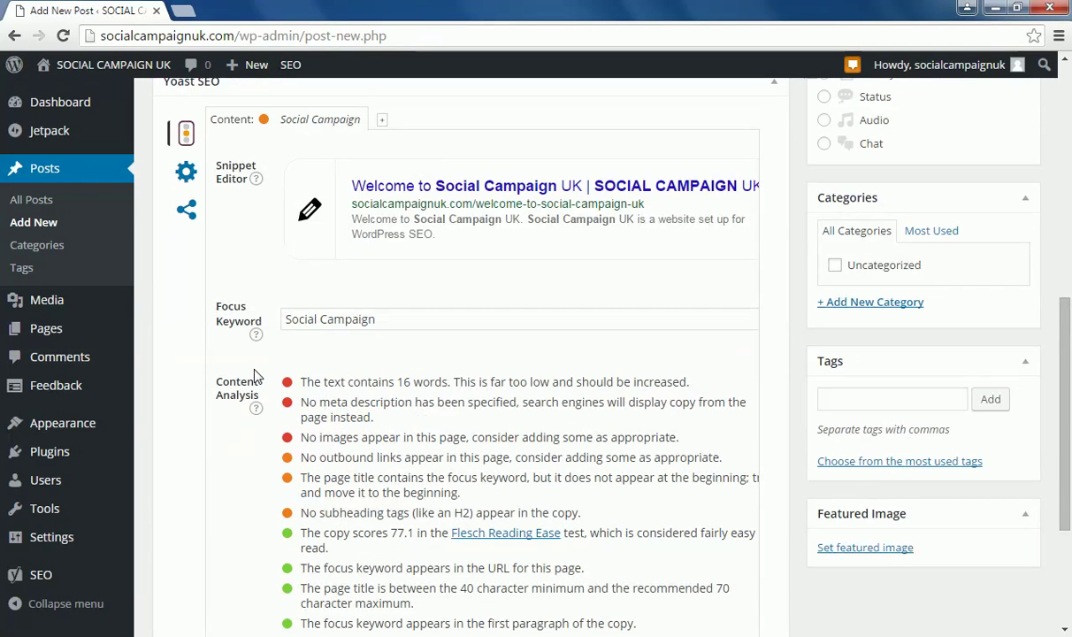
scroll(254, 376, "down", 1)
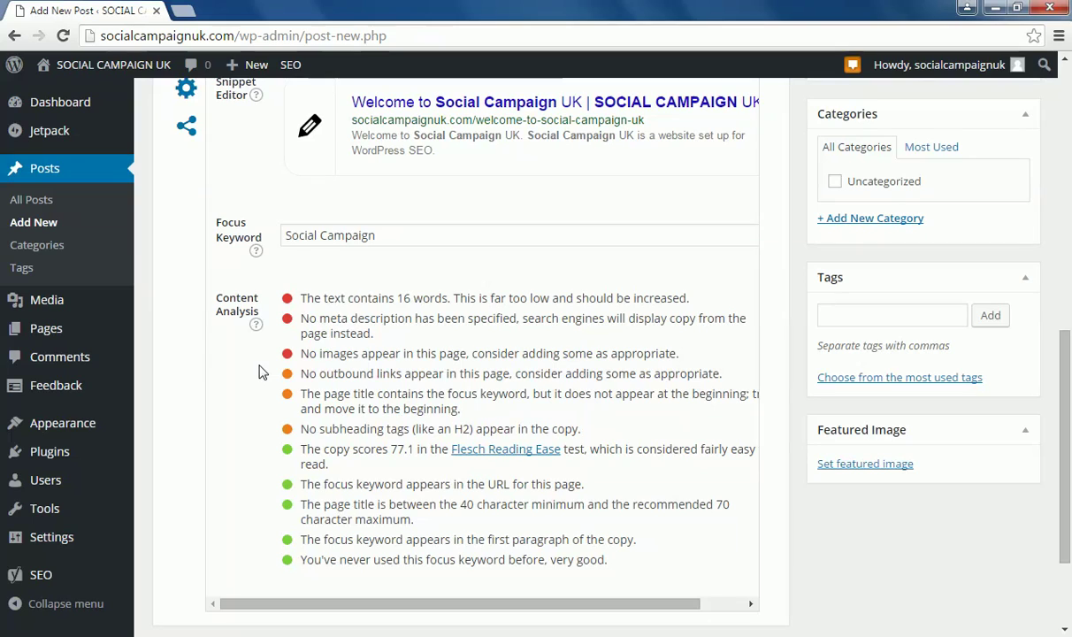
scroll(771, 373, "down", 2)
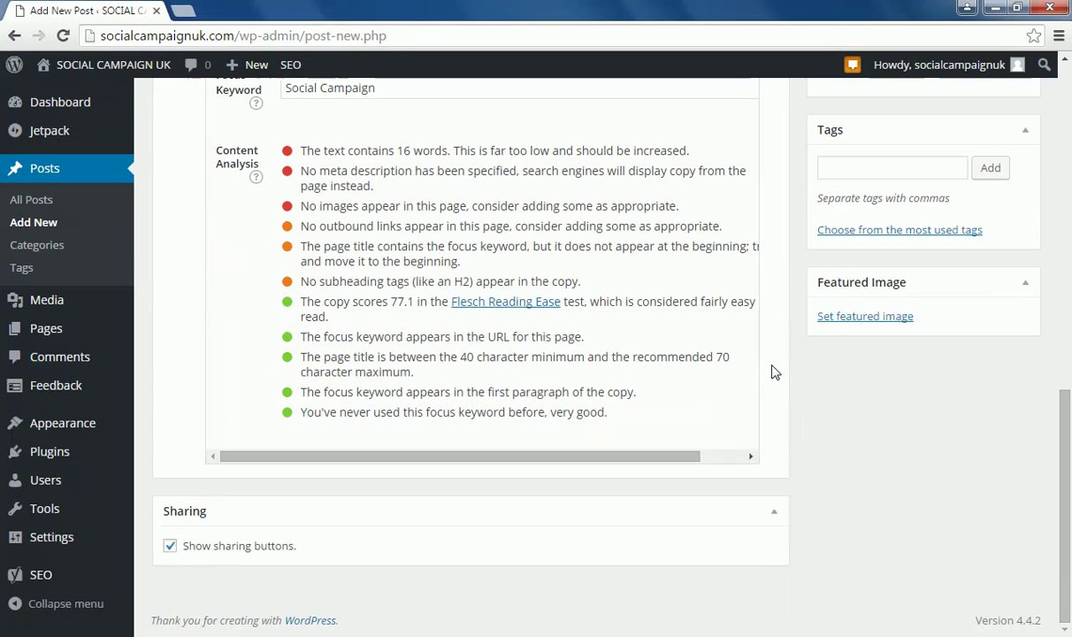
scroll(772, 372, "up", 1)
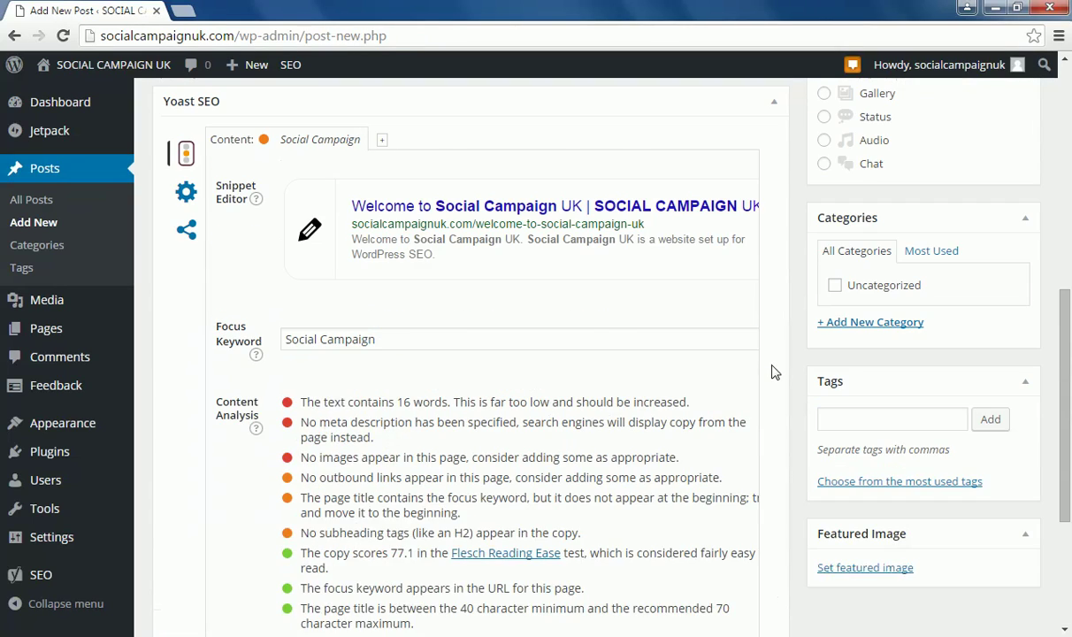
scroll(772, 372, "down", 3)
scroll(771, 372, "up", 2)
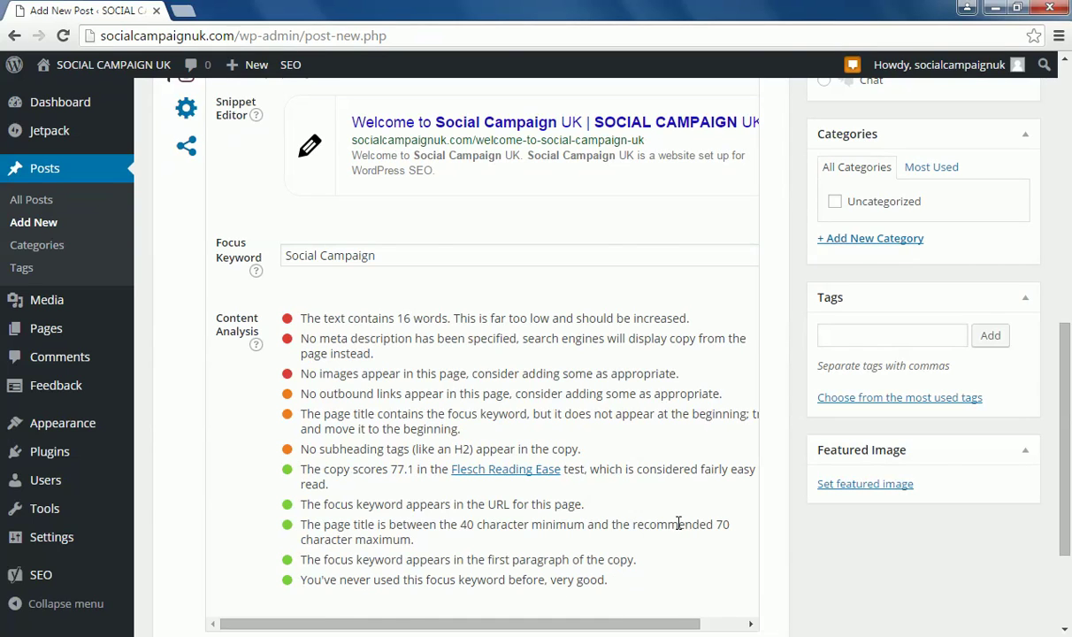
Show the editor's additional formatting options and add "Wordpress SEO" as a new paragraph below the post's body text
scroll(673, 519, "up", 1)
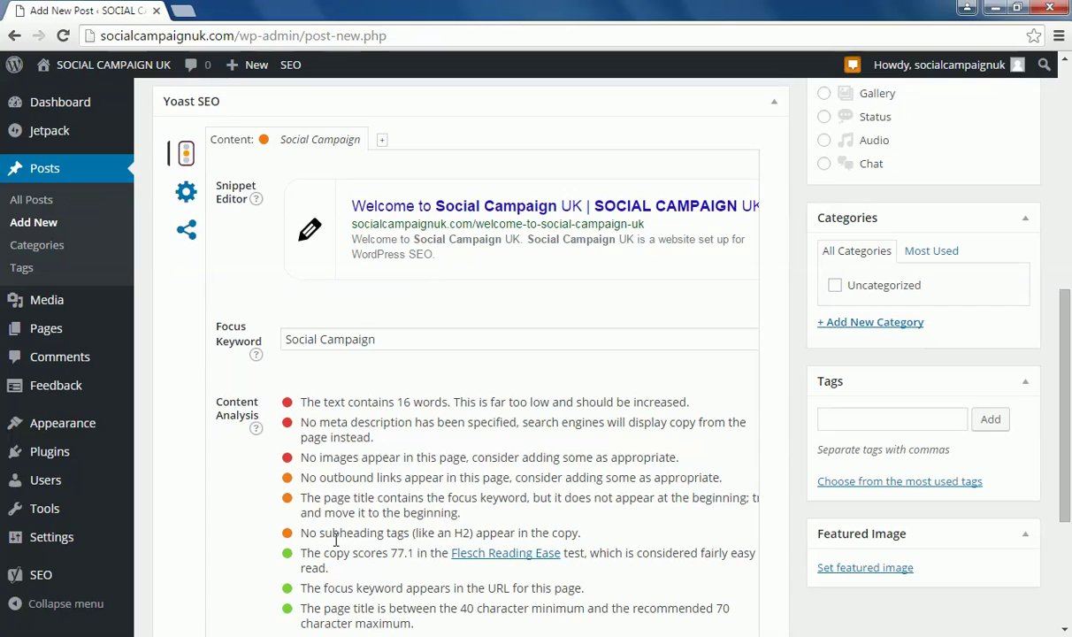
scroll(482, 507, "up", 5)
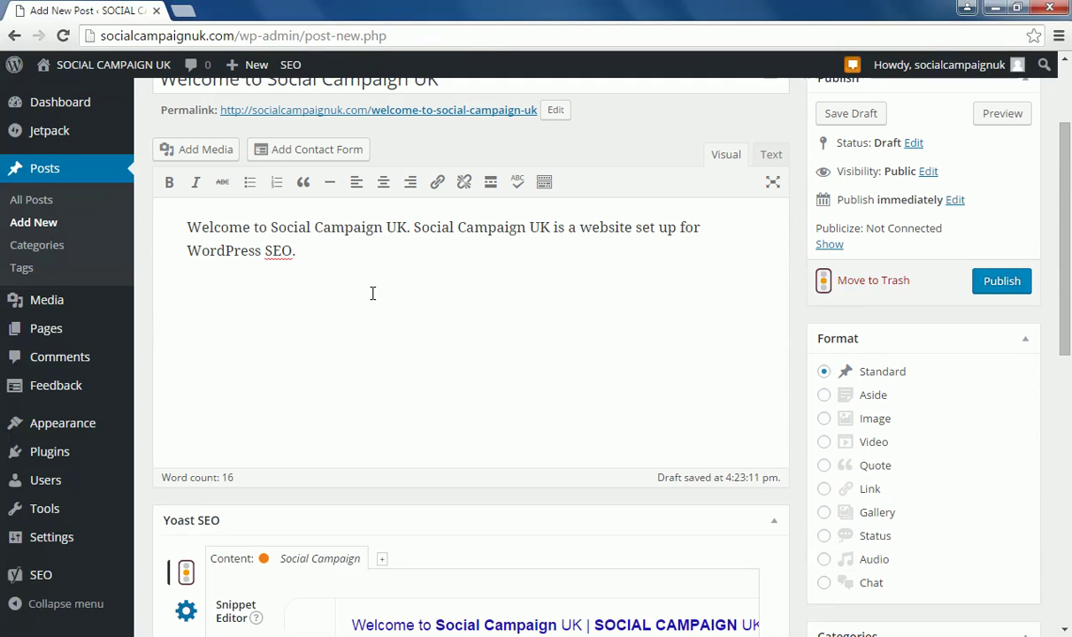
left_click(544, 183)
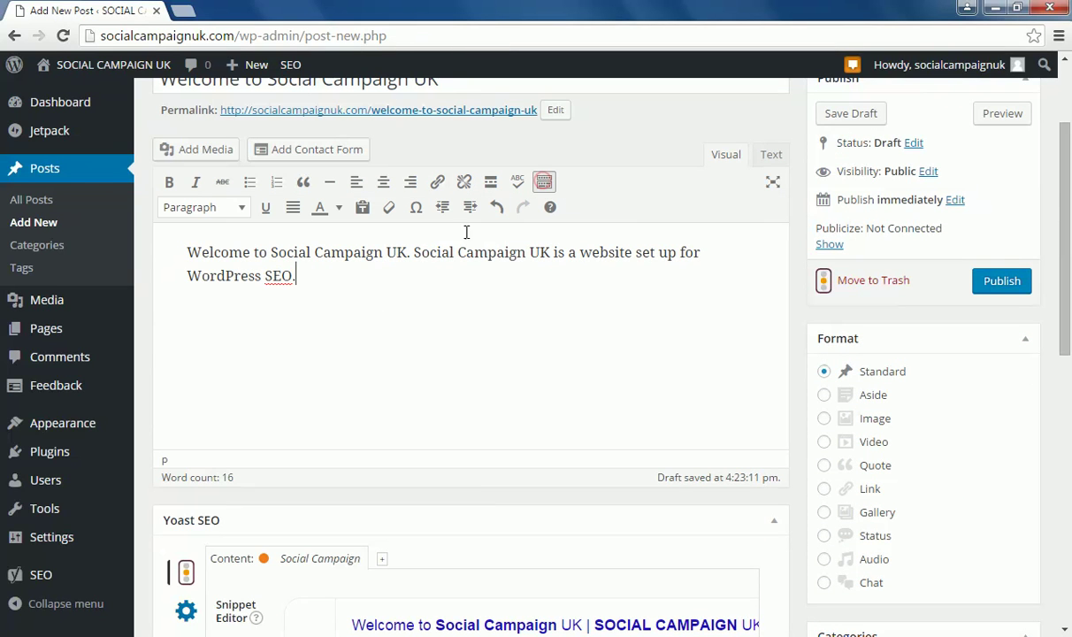
left_click(369, 269)
key("Return")
type("Wordpress ")
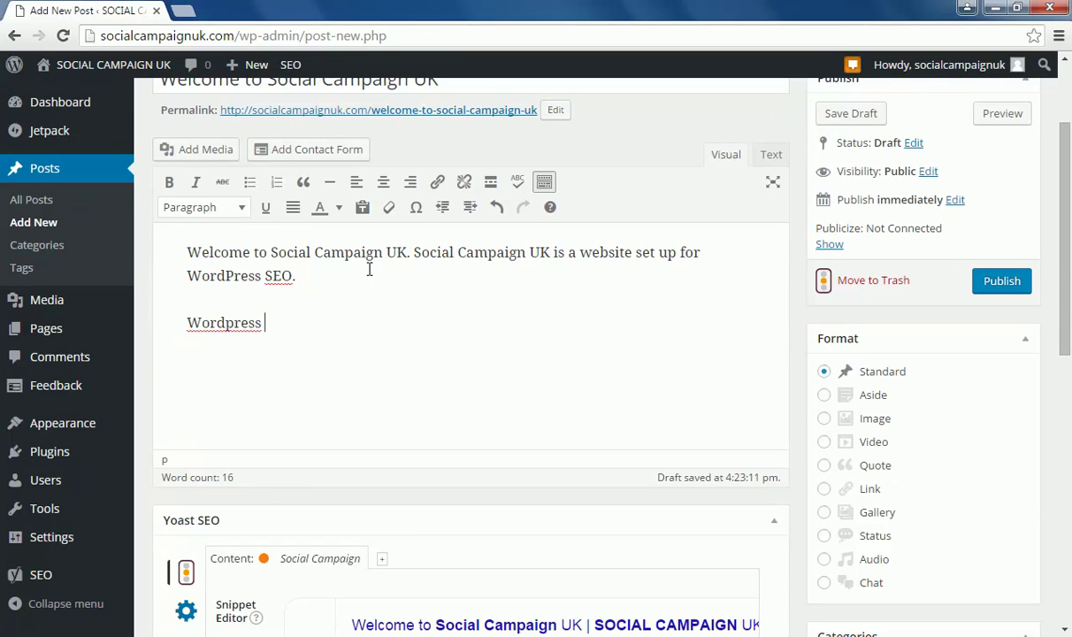
type("SEO")
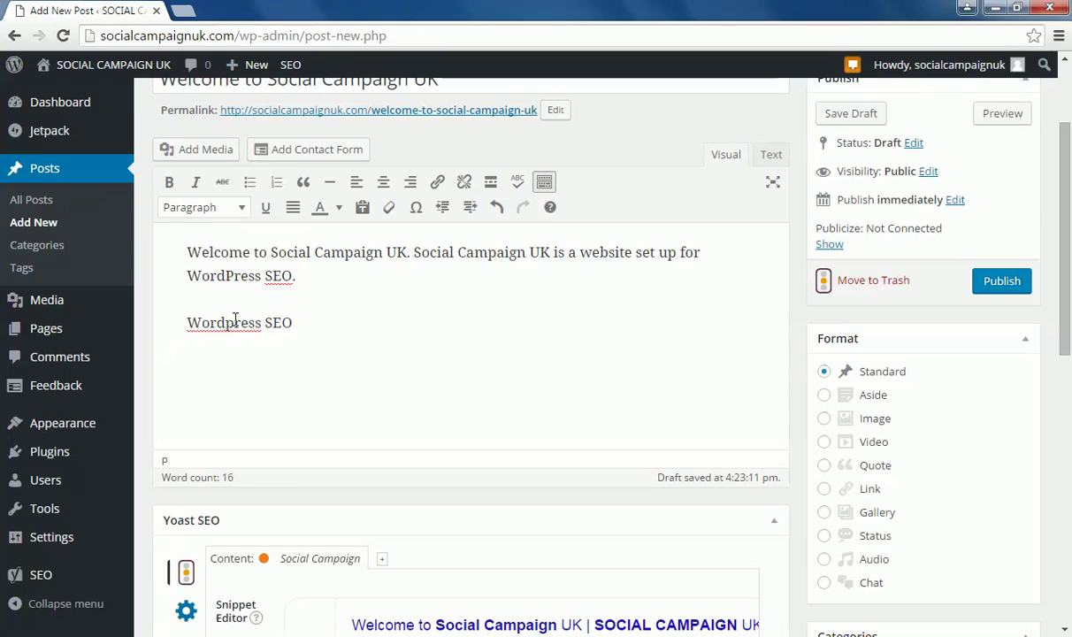
Correct the new line's misspelled word to "WordPress" and format the line "WordPress SEO" as Heading 2
left_click(232, 319)
right_click(248, 322)
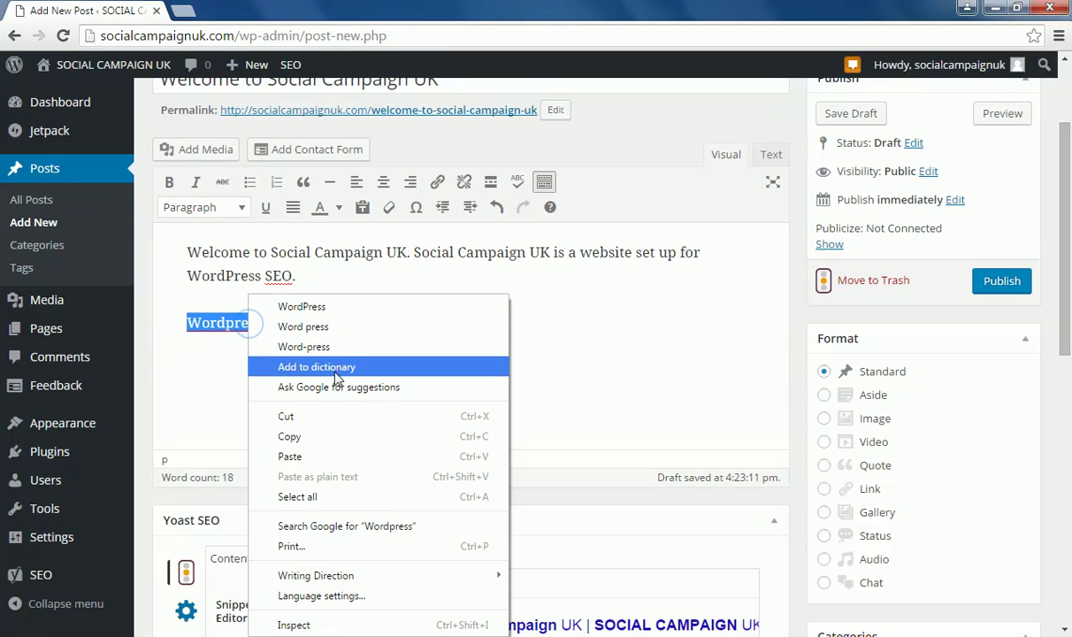
left_click(339, 306)
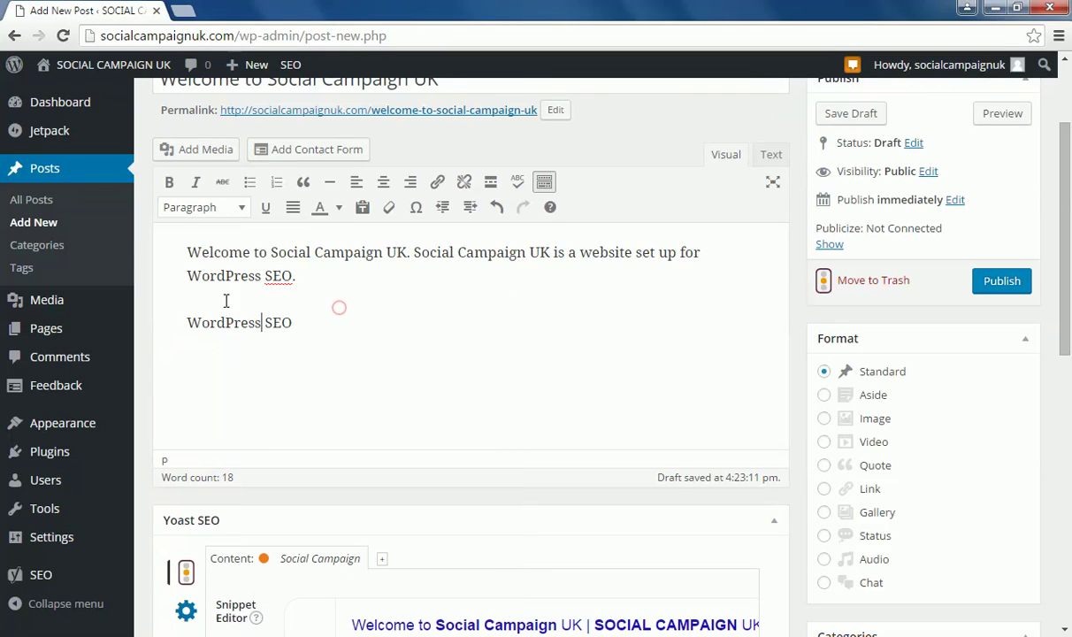
left_click_drag(283, 309, 142, 306)
left_click(232, 207)
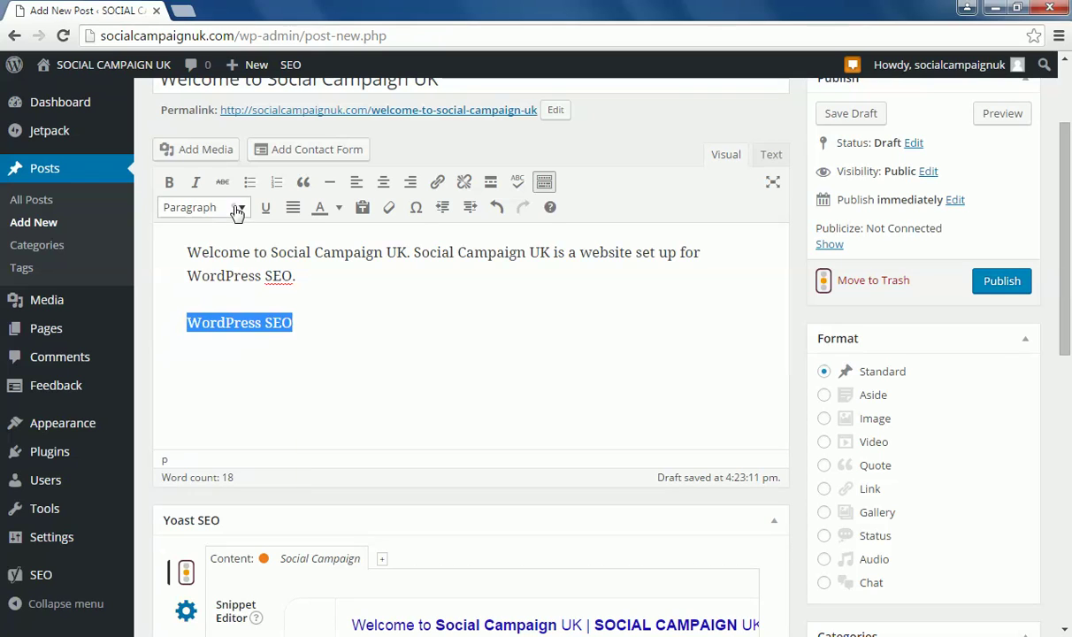
left_click(239, 306)
left_click(462, 378)
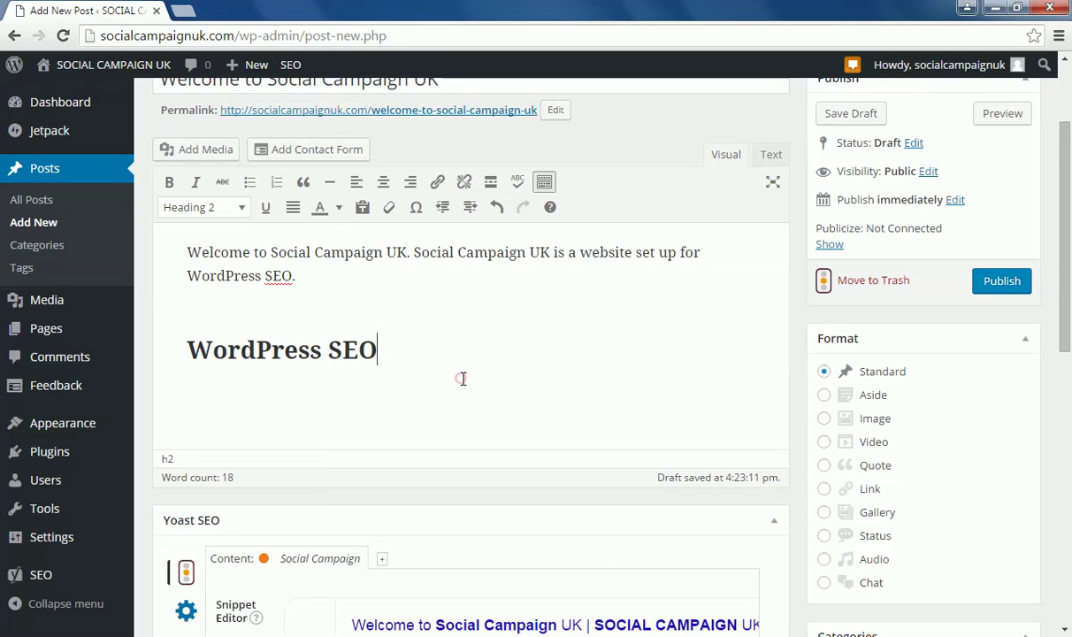
Enter "Welcome to Social Campaign UK, a specialist WordPress SEO site." as the meta description in the Yoast snippet editor
scroll(478, 383, "down", 1)
scroll(478, 381, "down", 3)
scroll(484, 376, "down", 2)
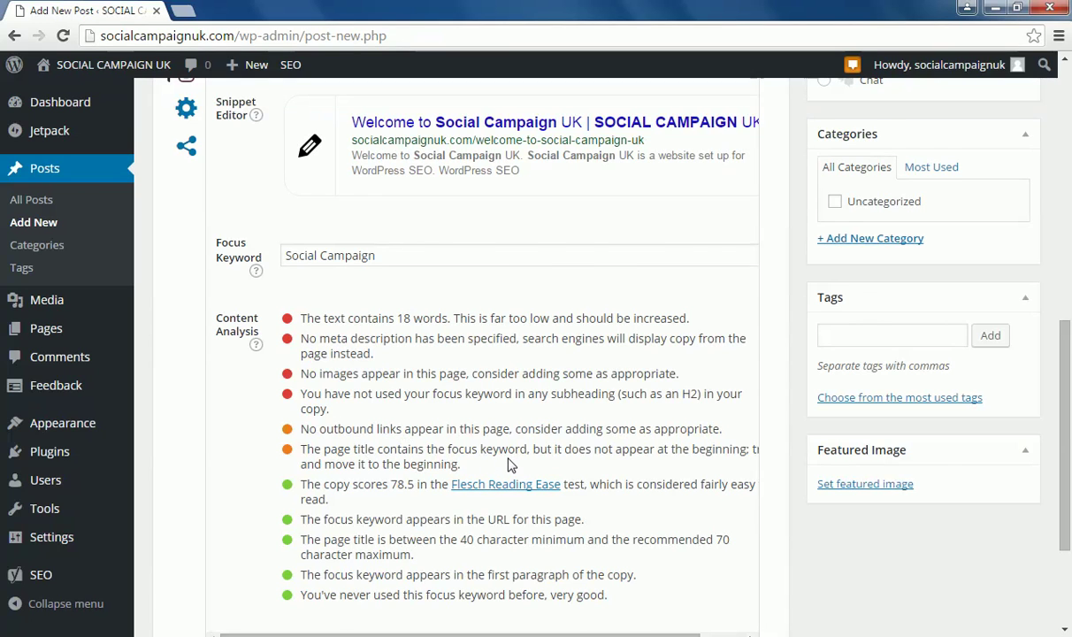
scroll(495, 451, "up", 1)
scroll(412, 455, "down", 1)
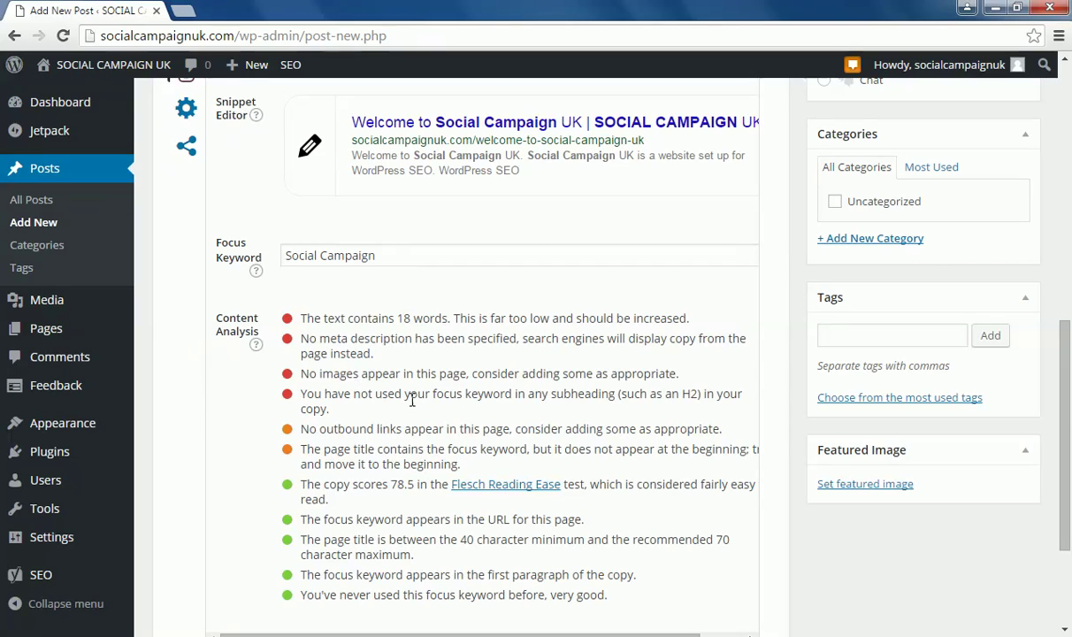
left_click(573, 169)
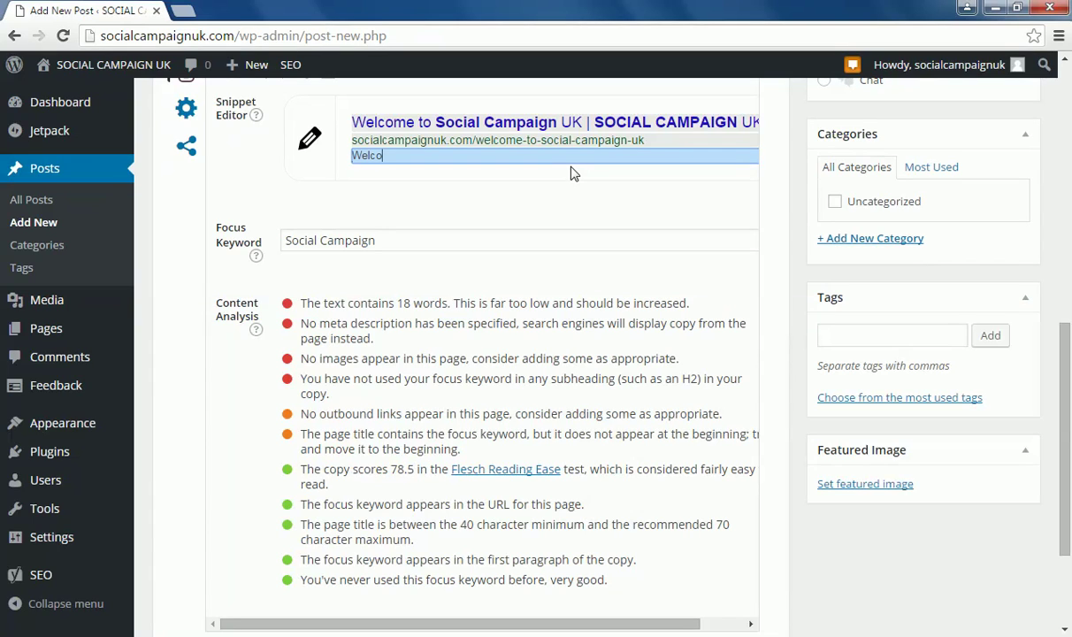
type("Welcome to S")
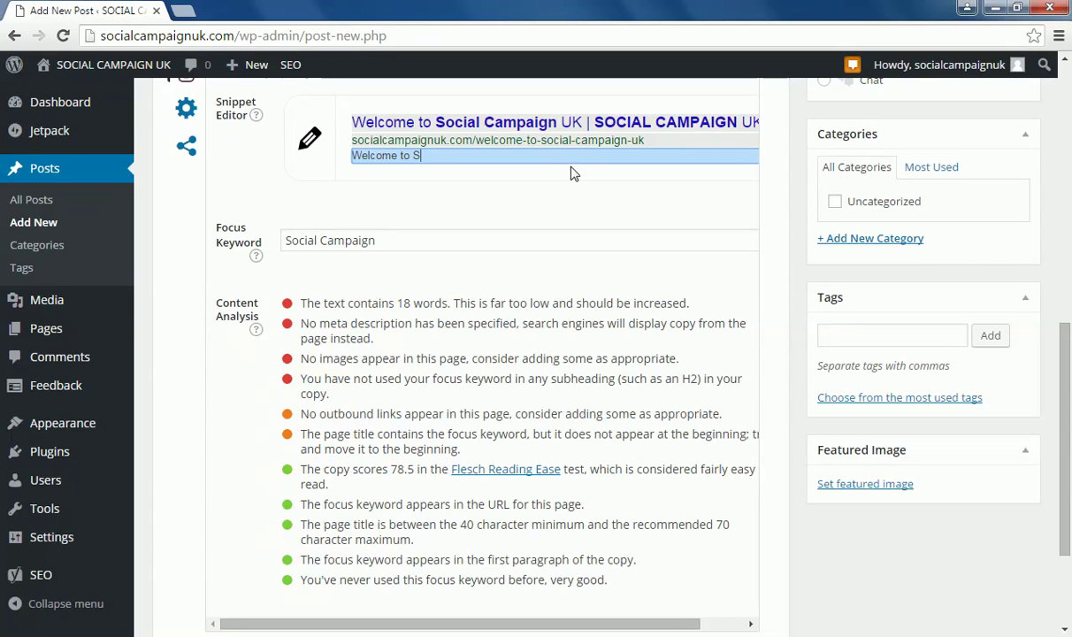
type("ocial Campaign UK, A")
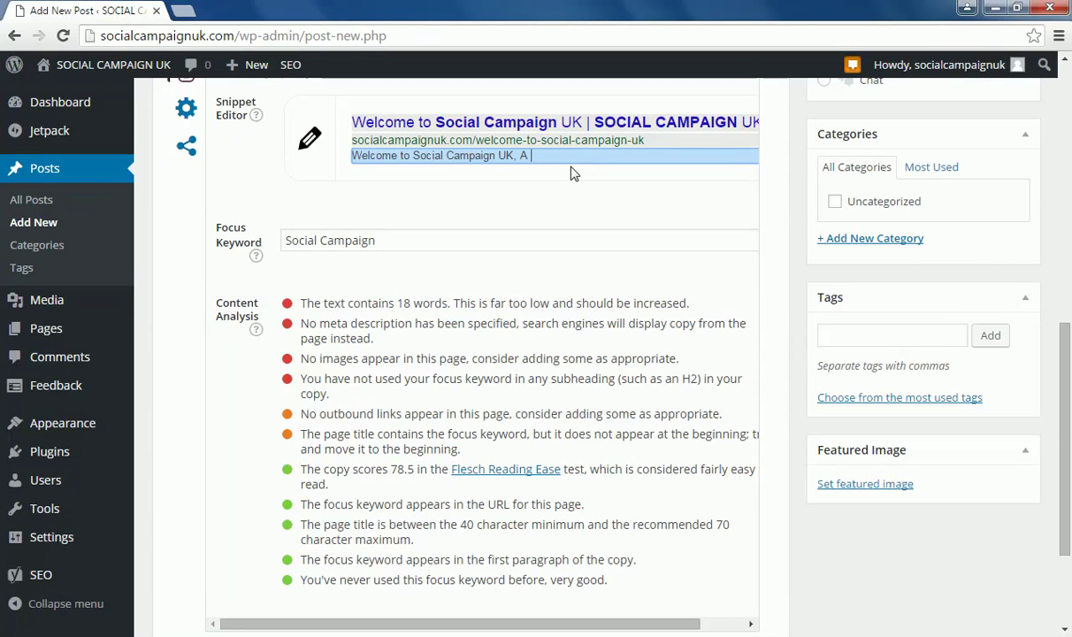
key("BackSpace")
key("BackSpace")
key("BackSpace")
key("BackSpace")
type("a")
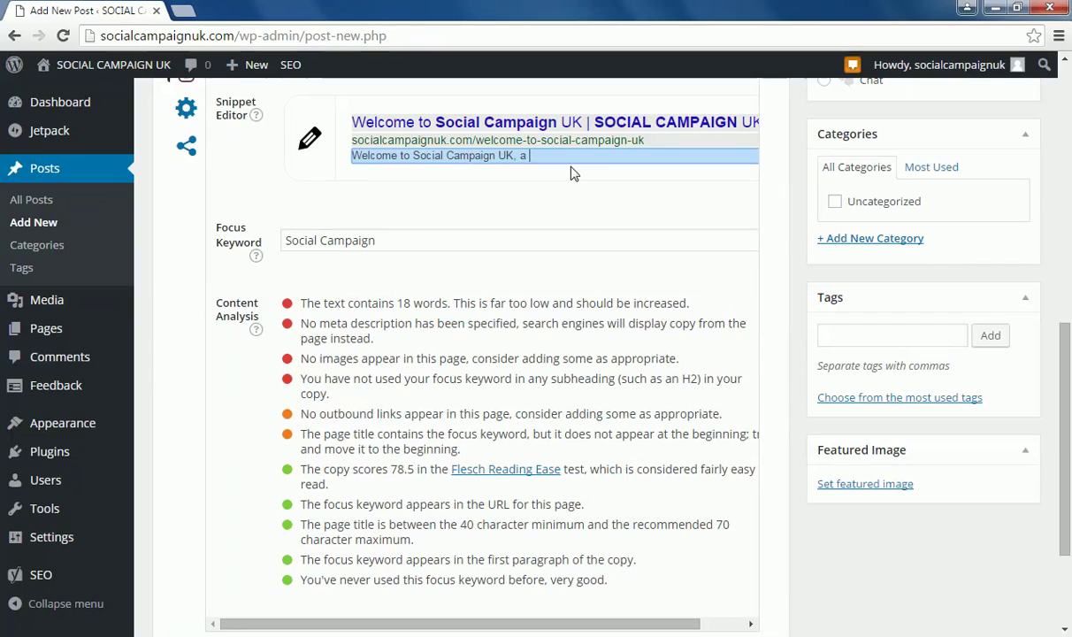
type(" specialist")
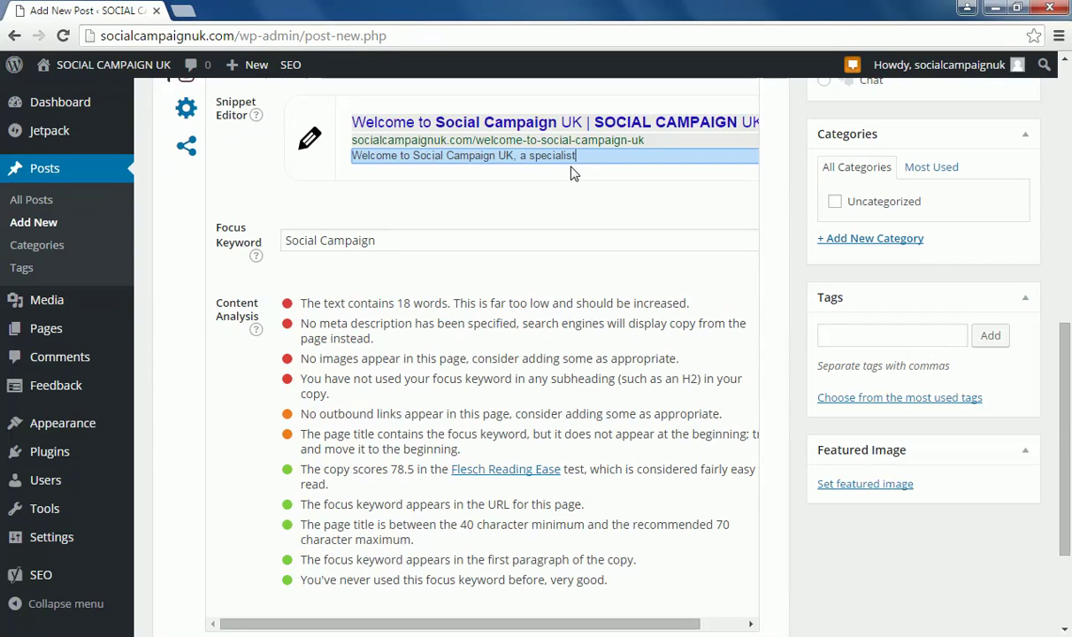
type(" SWordPO")
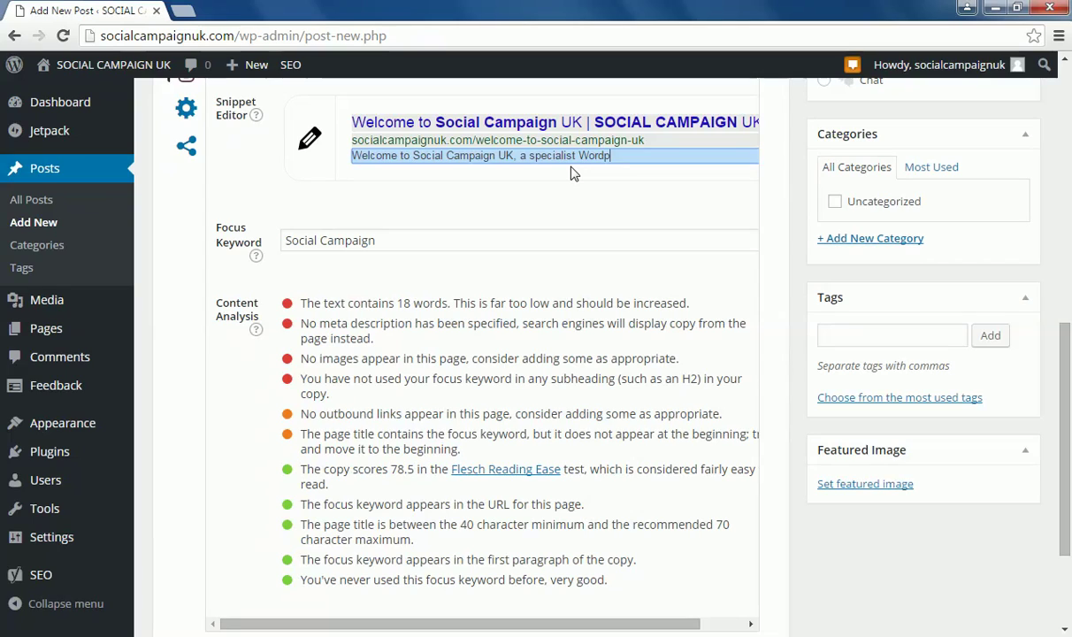
key("BackSpace")
key("BackSpace")
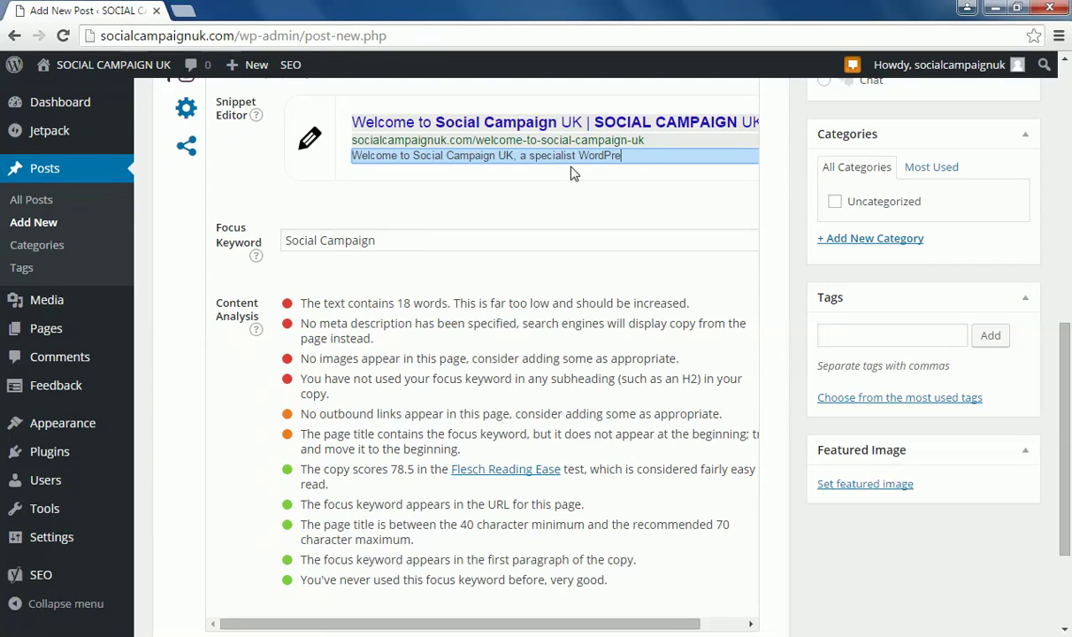
type("ress SEO")
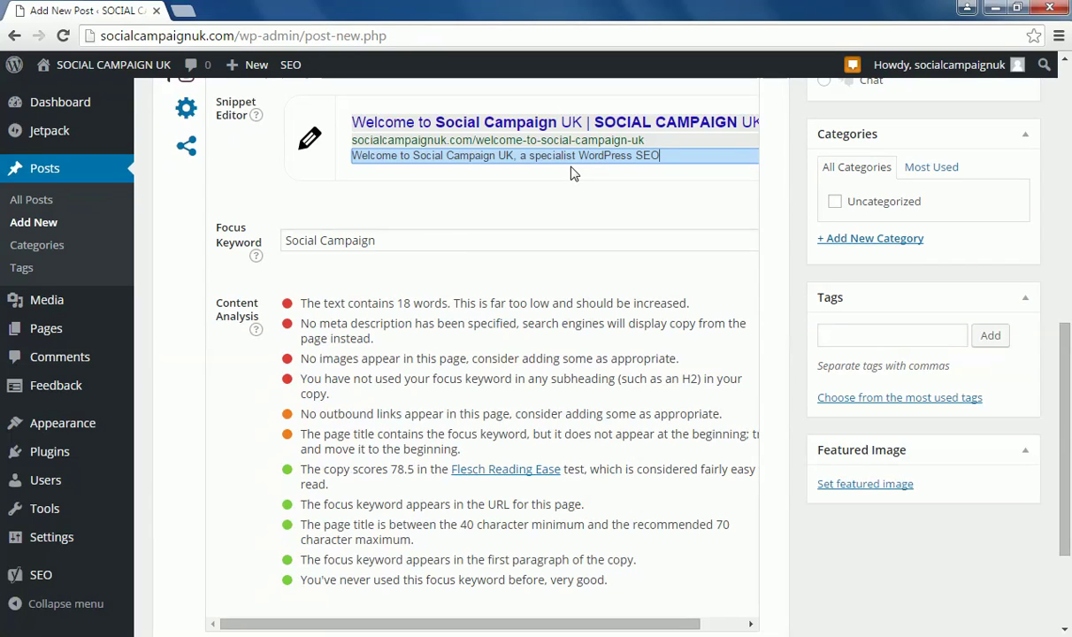
type(" site.")
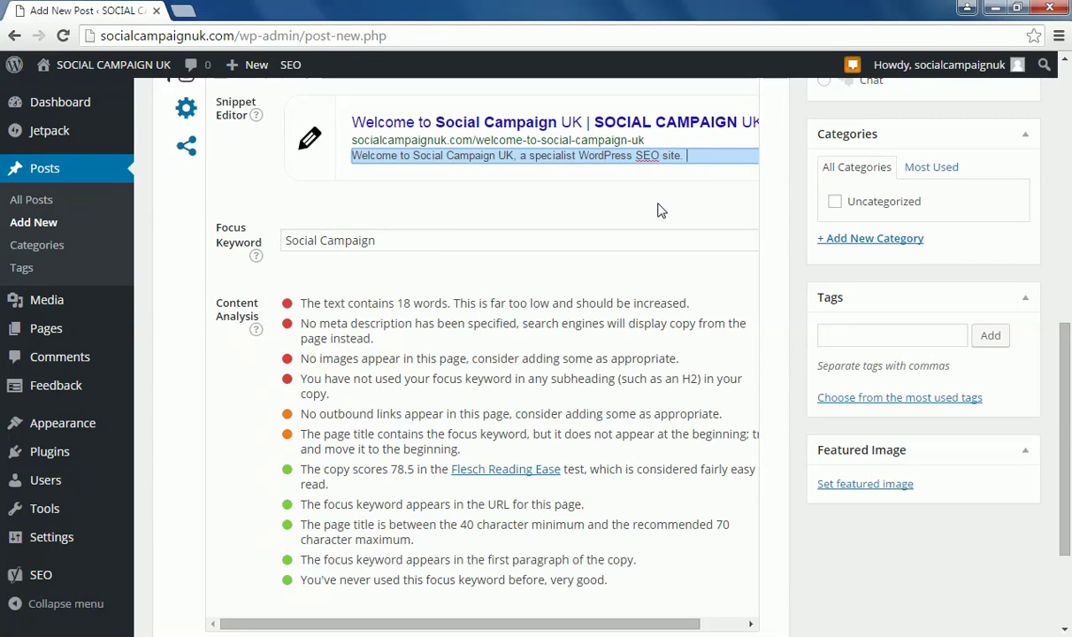
Add the sentence "Follow us for the latest SEO tips for WordPress." to the end of the meta description
type("Follow us for the latest")
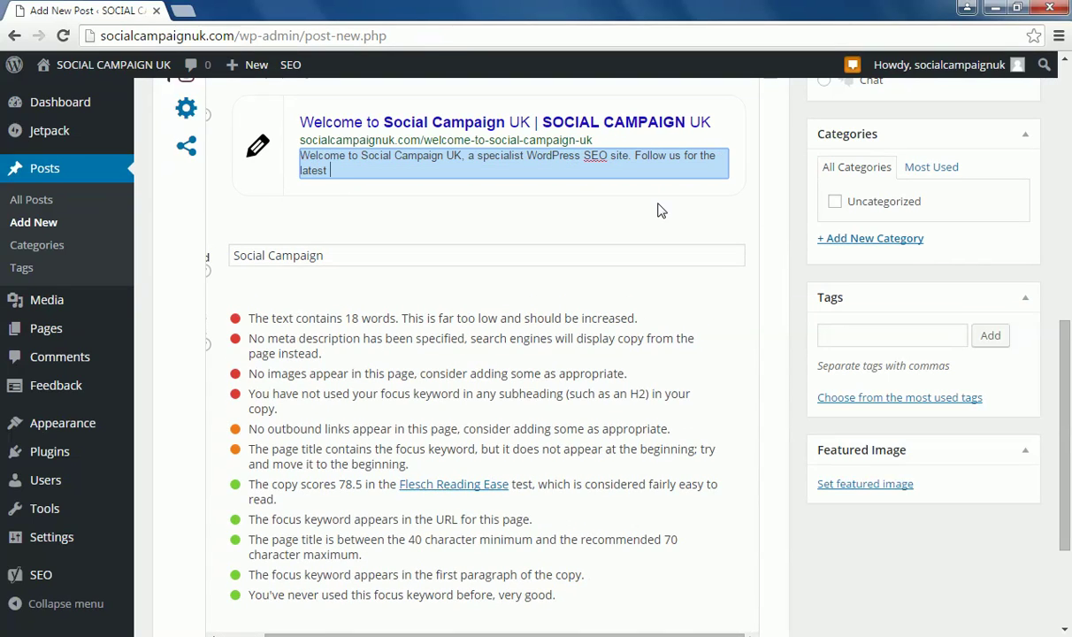
type(" SEO ti")
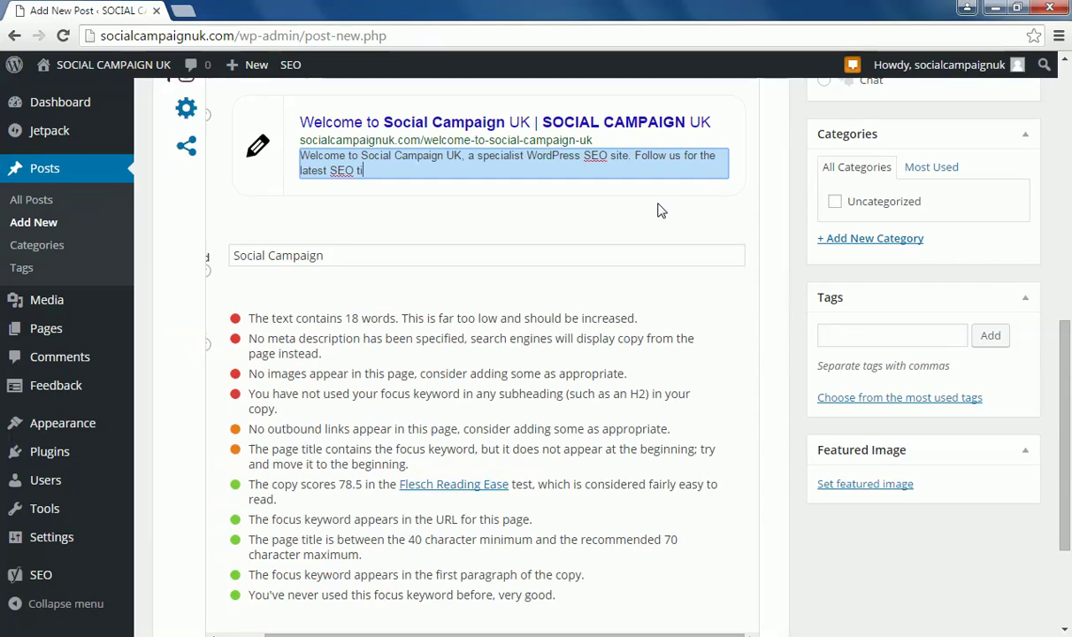
type("ps for Wor")
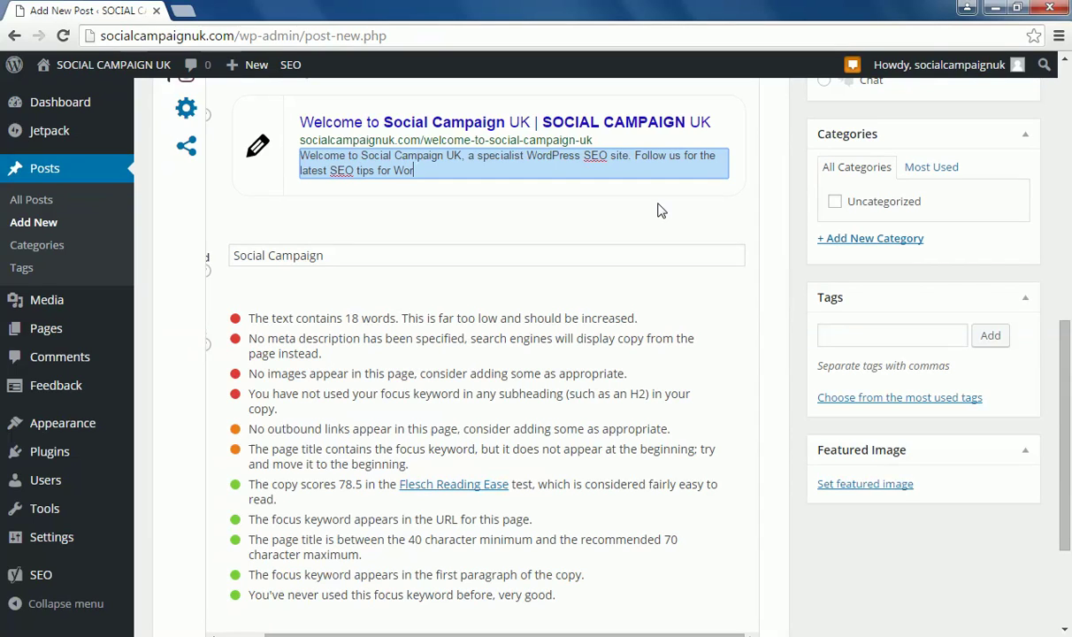
type("dPress")
left_click(657, 211)
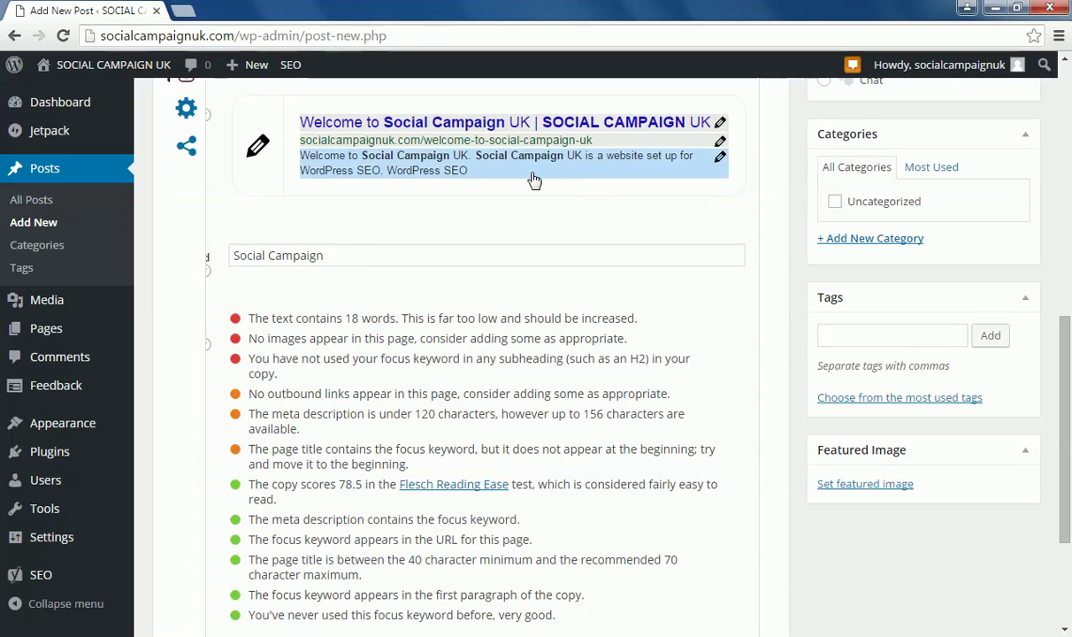
left_click(472, 174)
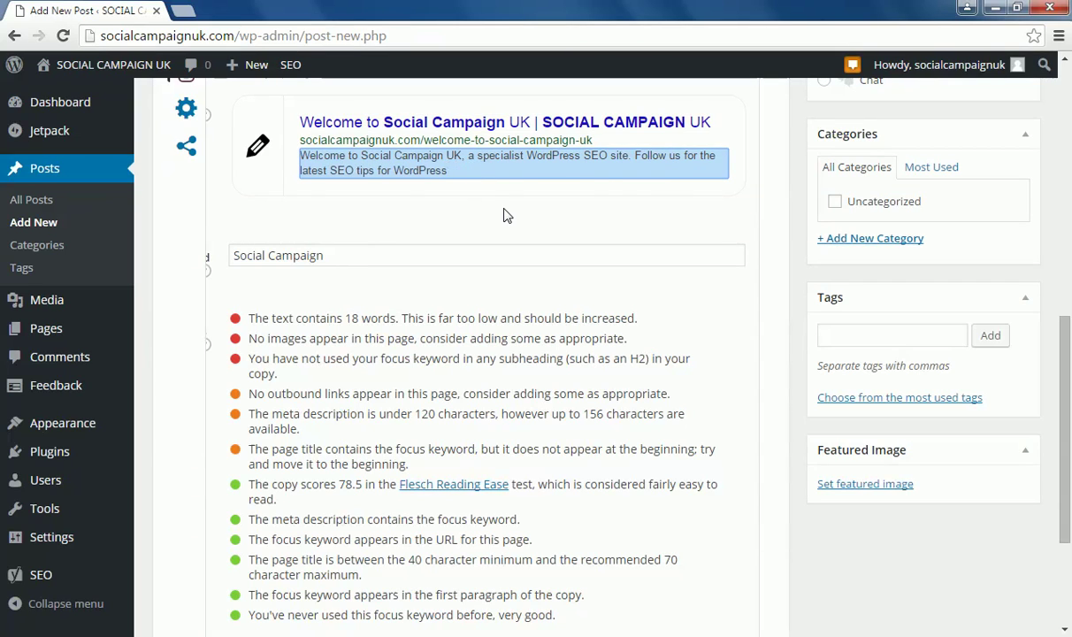
left_click(474, 198)
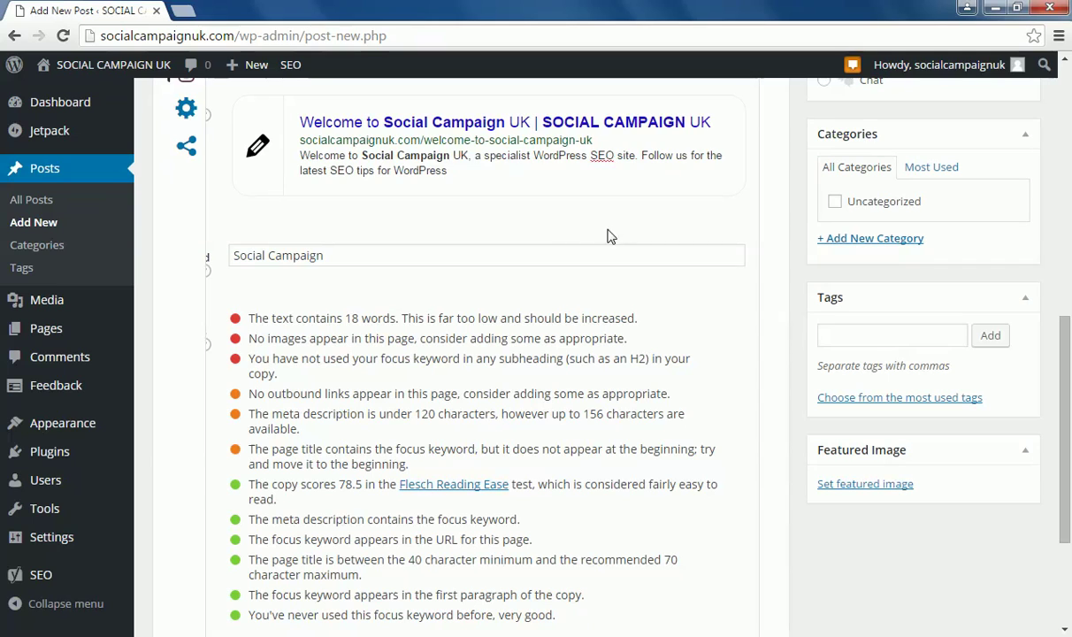
left_click(467, 172)
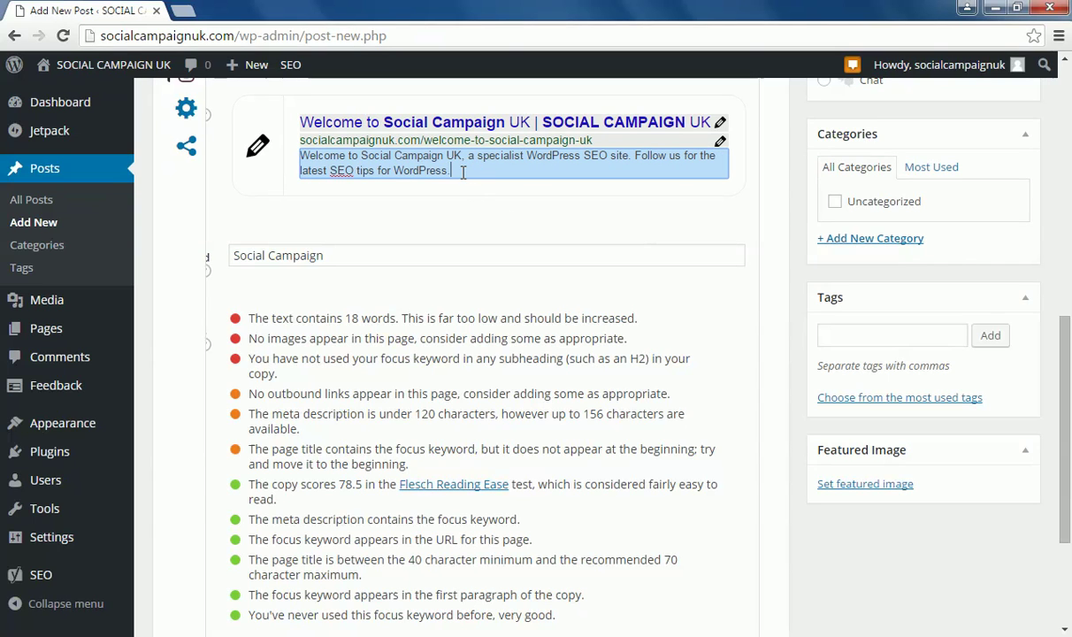
left_click(548, 215)
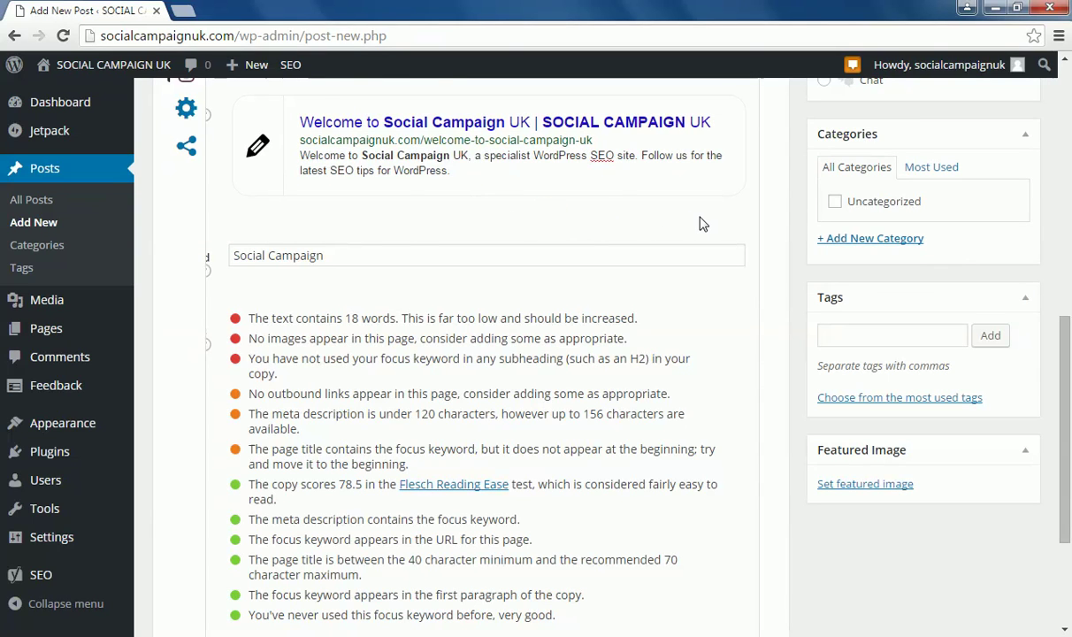
Extend the meta description's last sentence by replacing its full stop with ", using plugins and keywords."
scroll(702, 223, "down", 1)
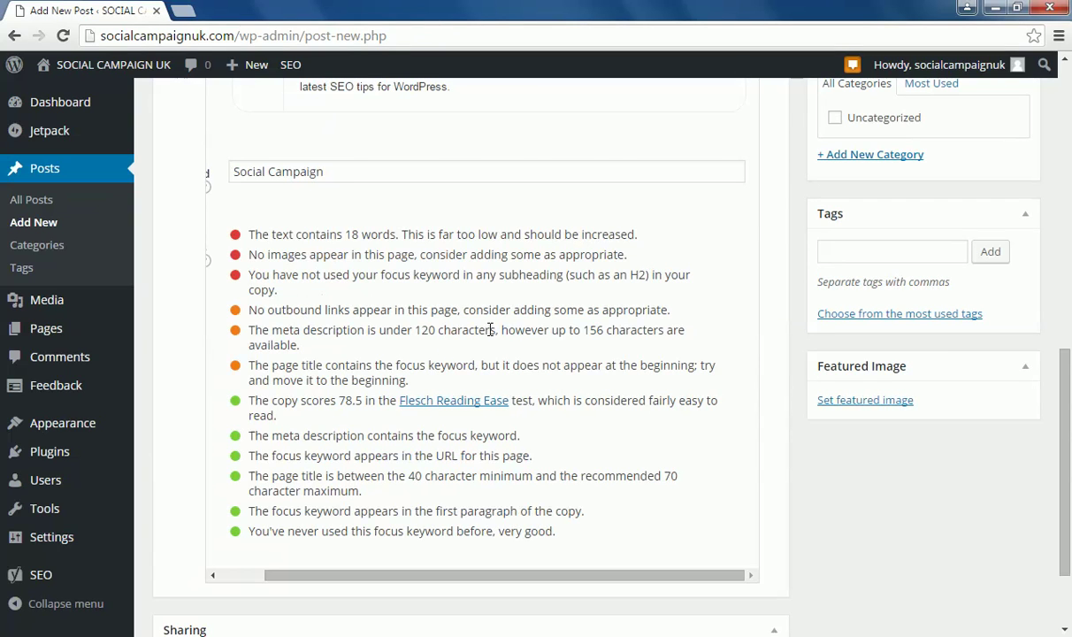
scroll(558, 288, "up", 1)
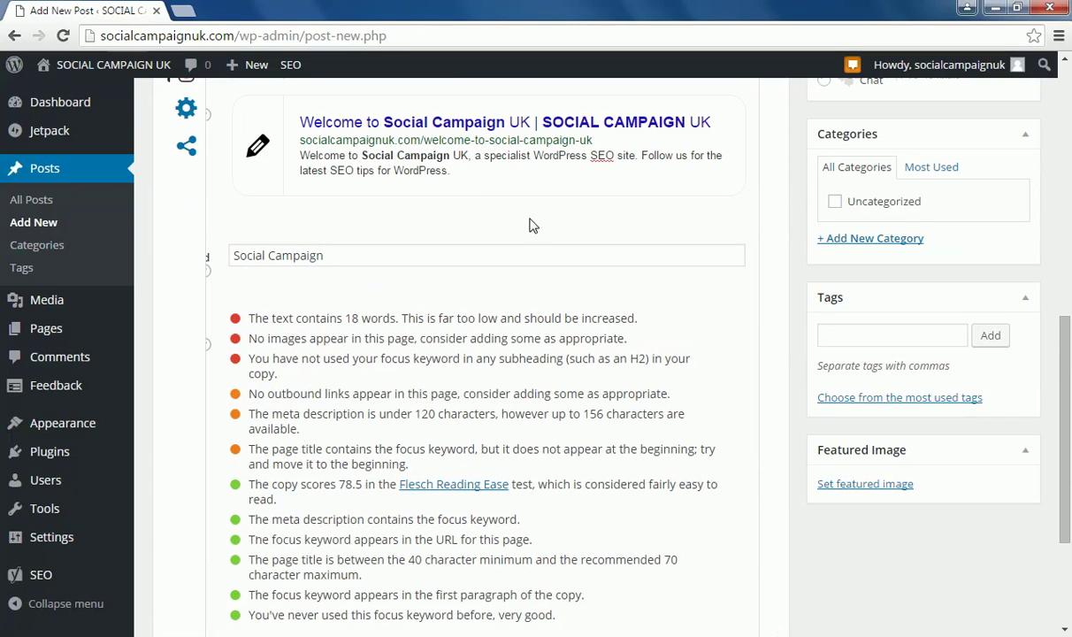
left_click(484, 169)
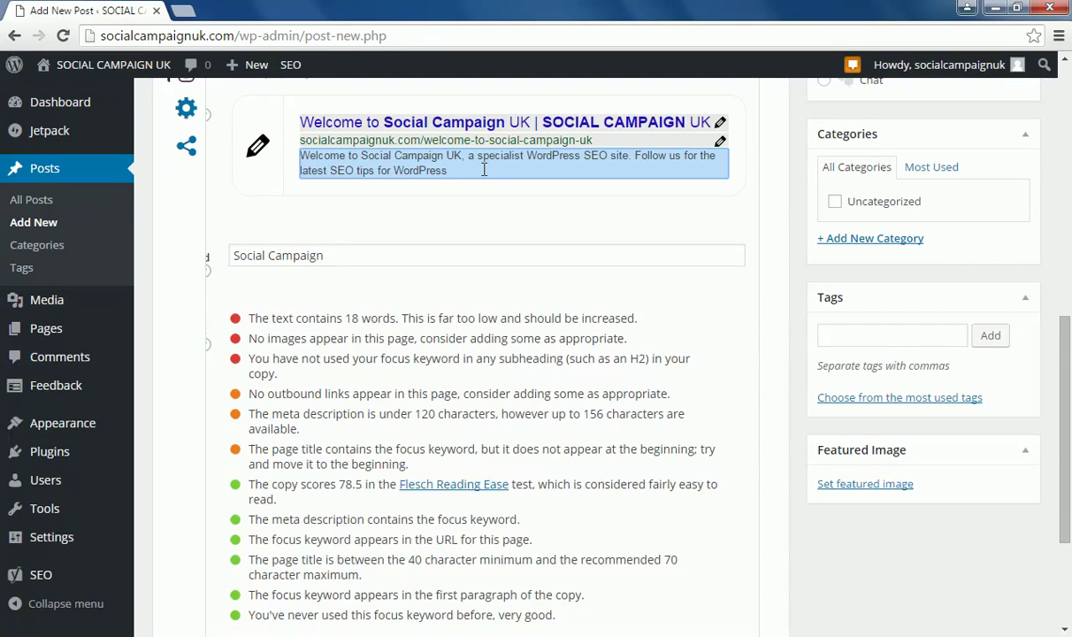
type(", ")
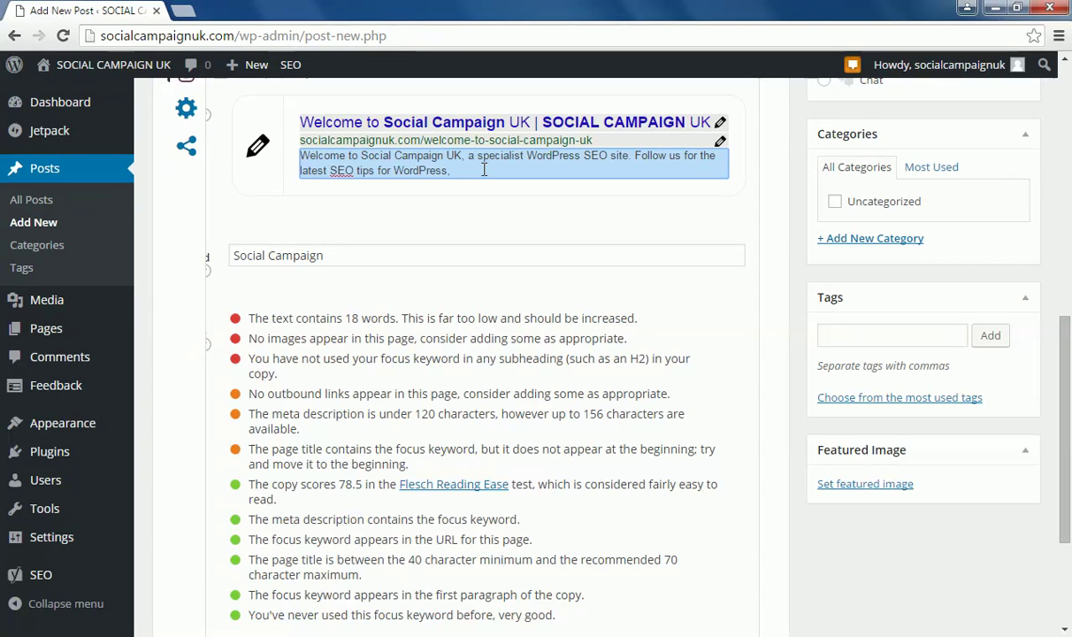
type("usin")
type("g plugins and key")
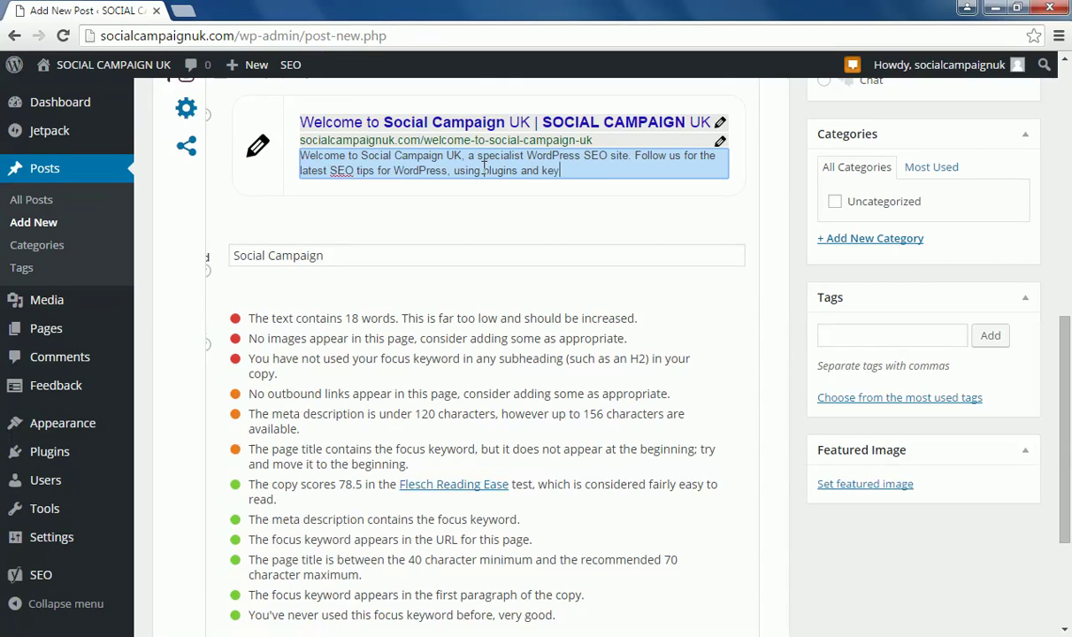
type("words.")
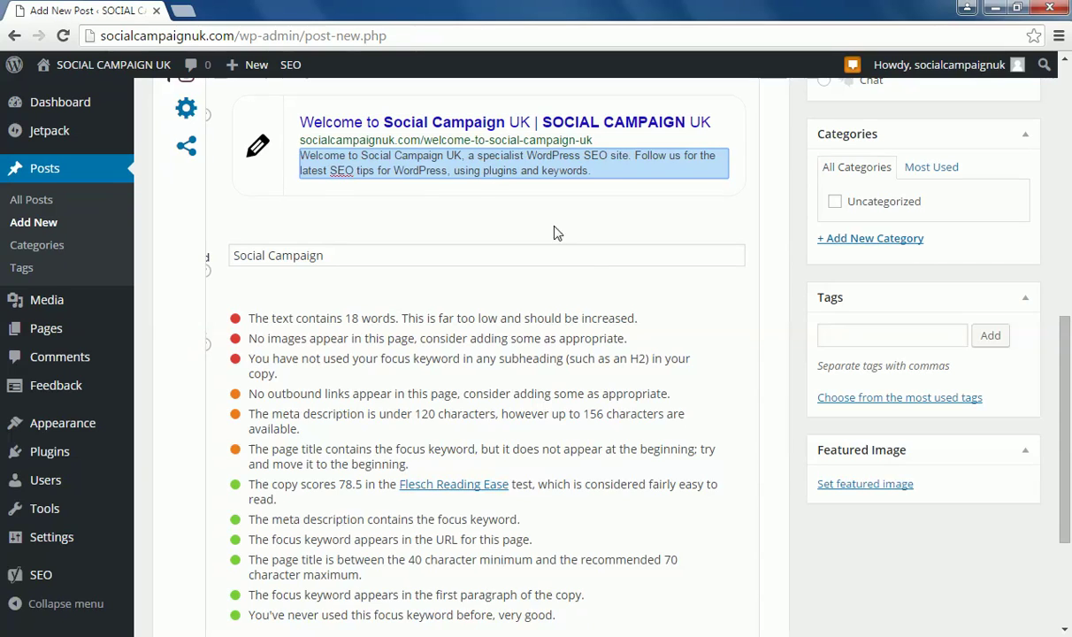
left_click(575, 228)
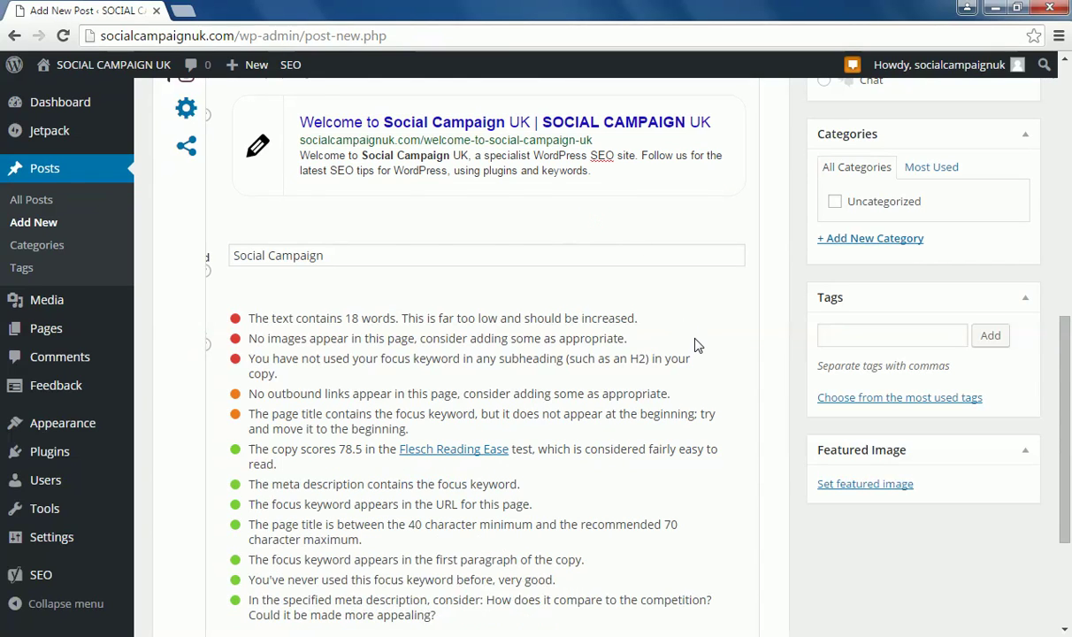
Rewrite the post title as "Social Campaign UK - Welcome" so it begins with the focus keyword
scroll(696, 345, "down", 3)
scroll(697, 342, "up", 5)
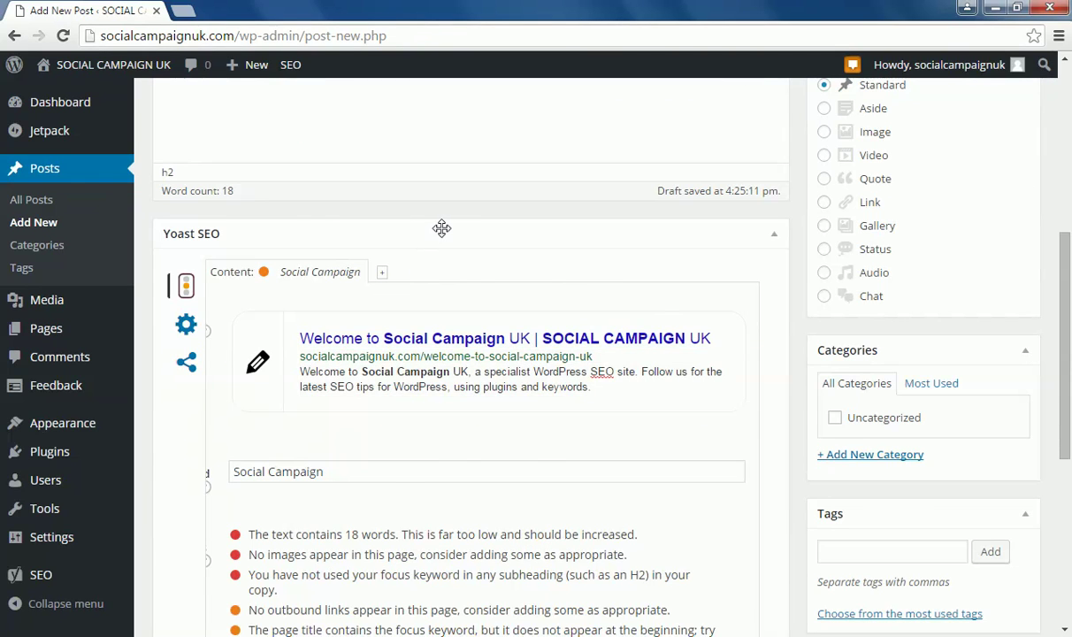
scroll(441, 227, "down", 1)
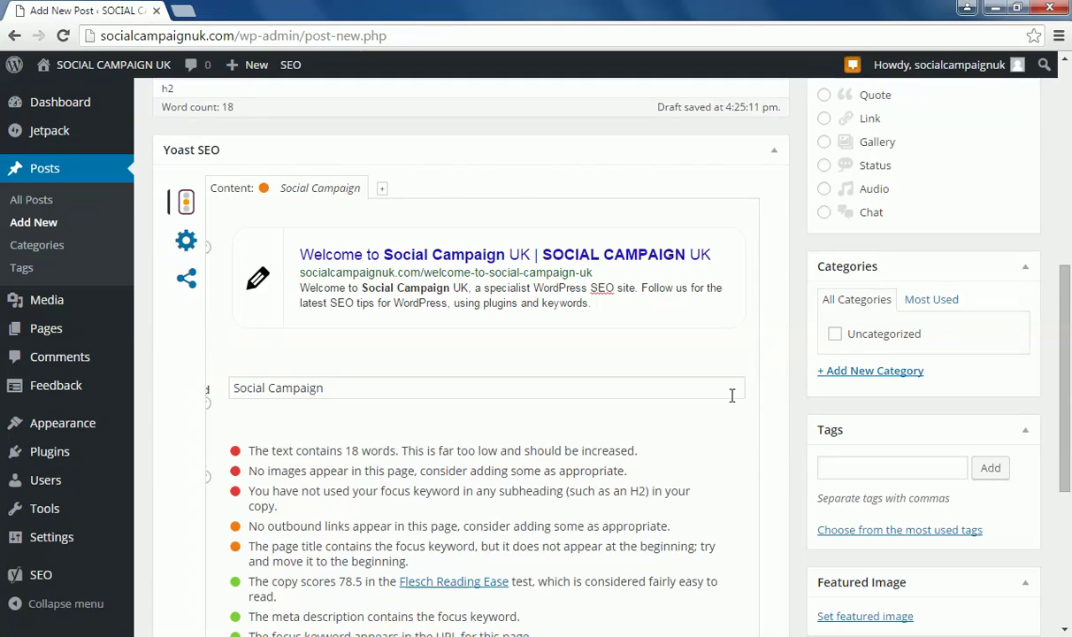
scroll(734, 391, "down", 1)
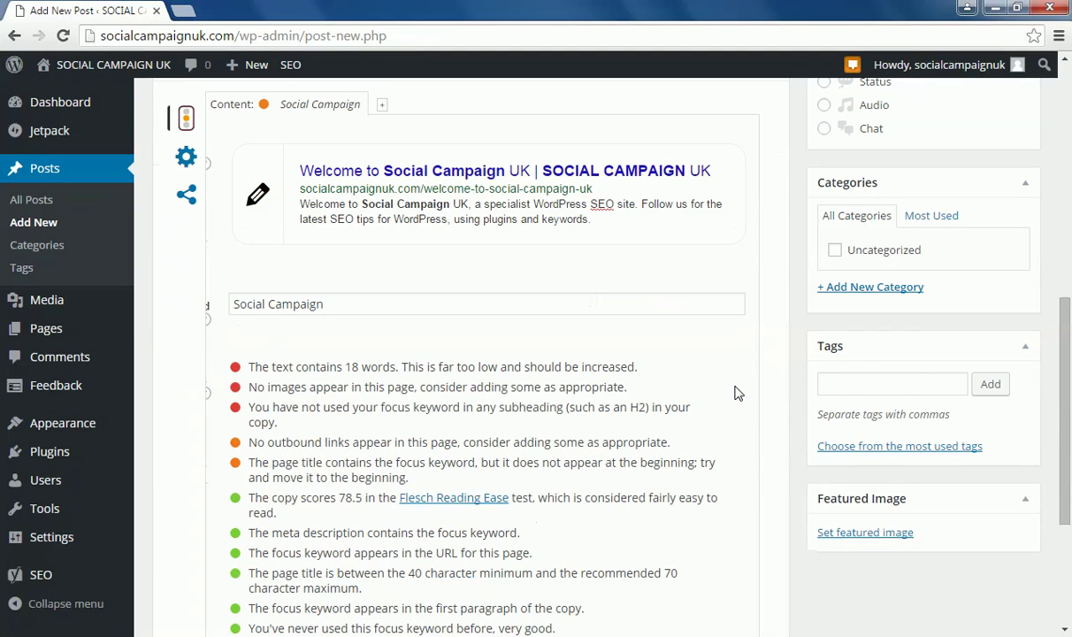
scroll(734, 392, "down", 1)
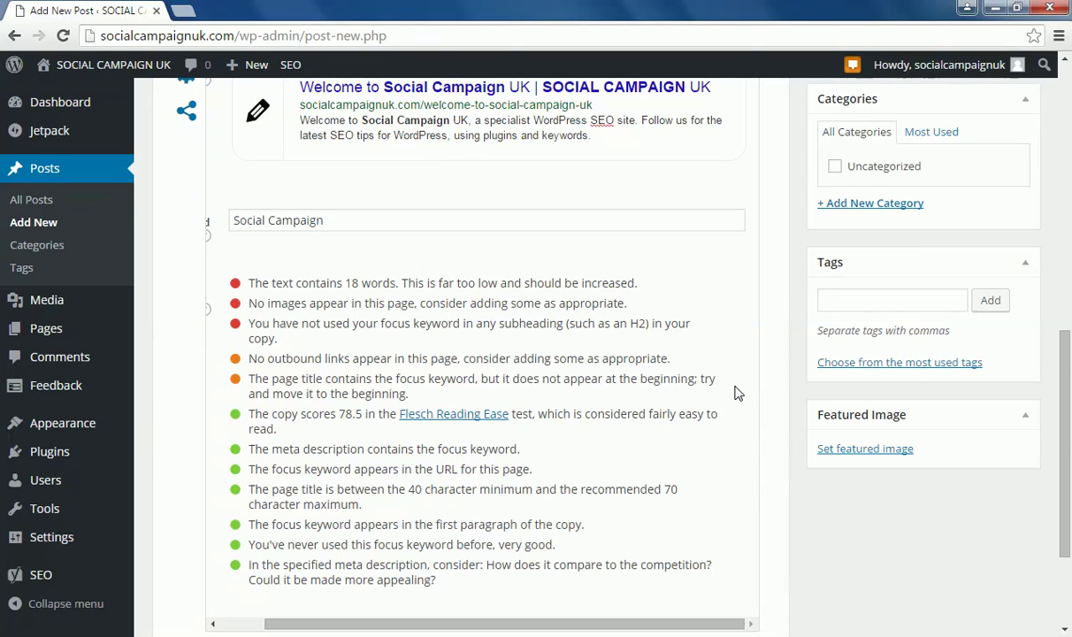
scroll(738, 392, "up", 6)
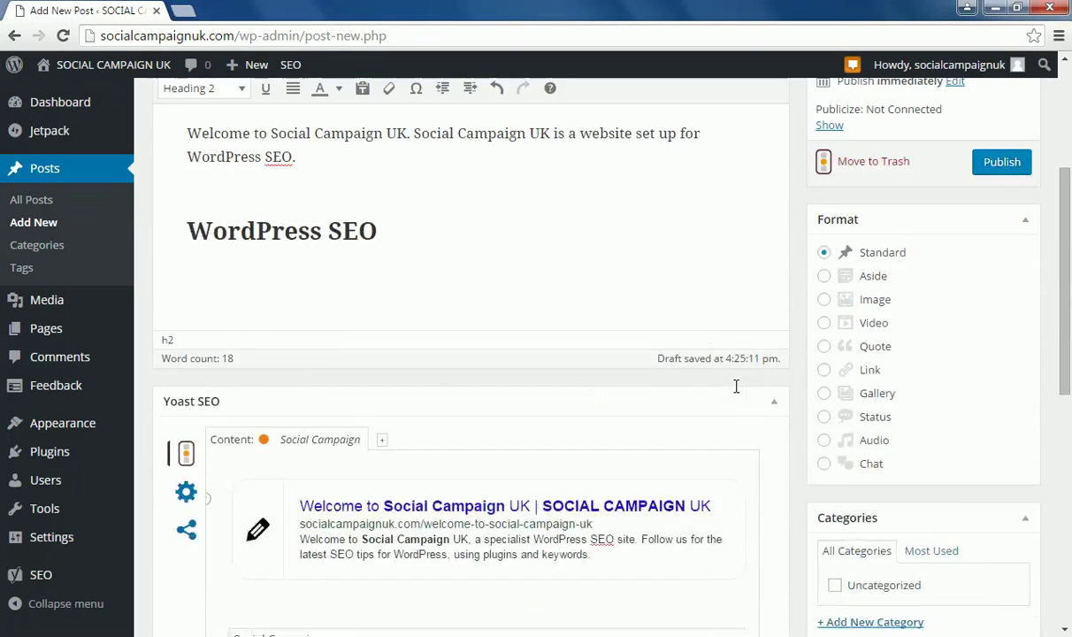
scroll(738, 392, "up", 2)
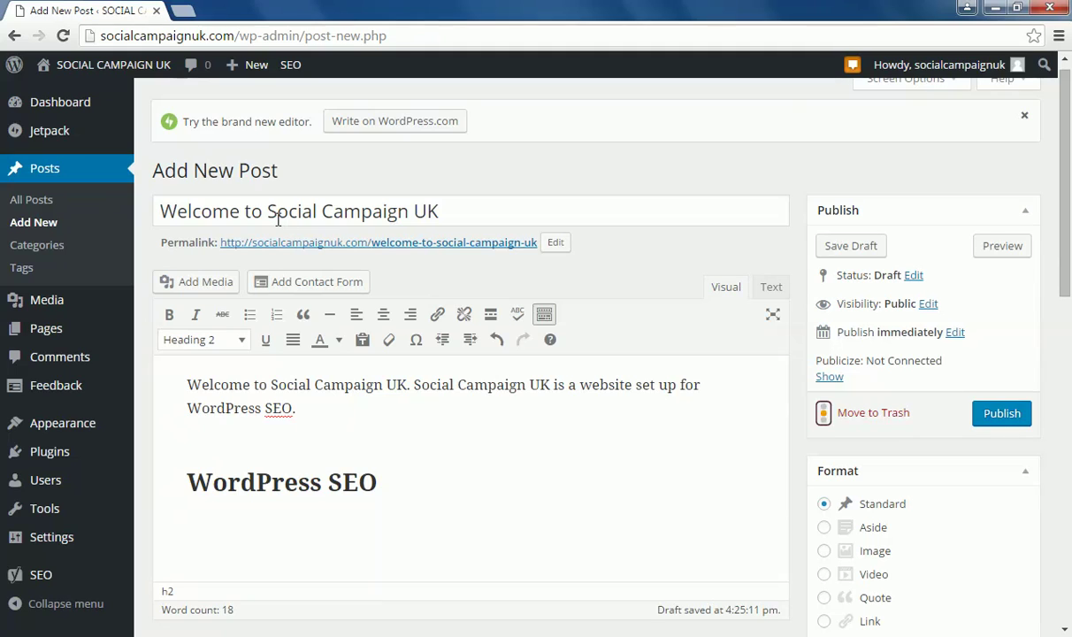
left_click_drag(268, 212, 10, 227)
key("BackSpace")
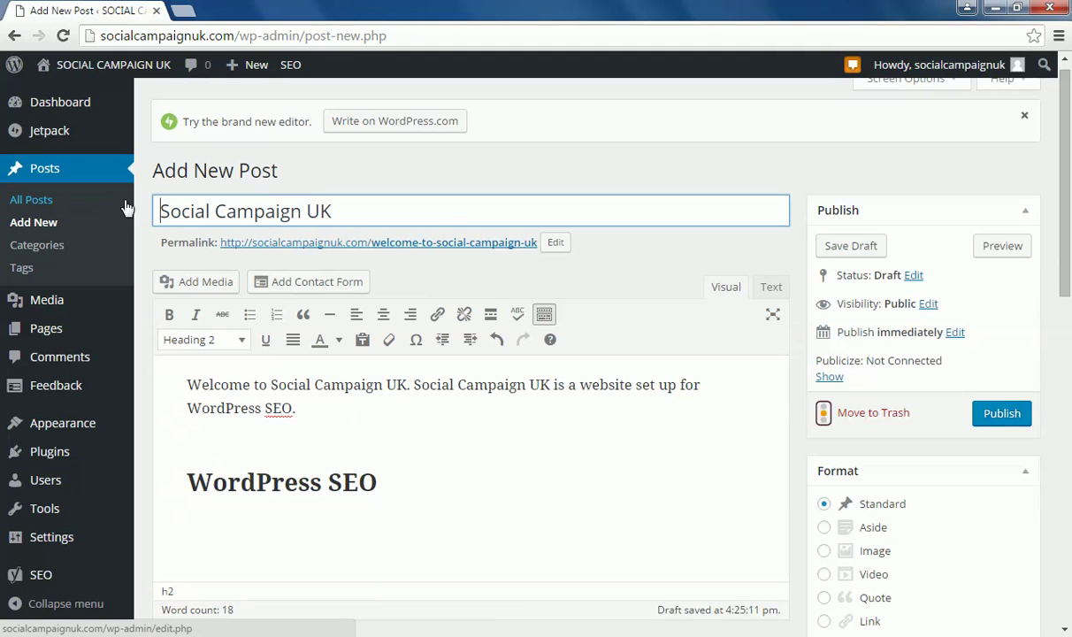
left_click(385, 212)
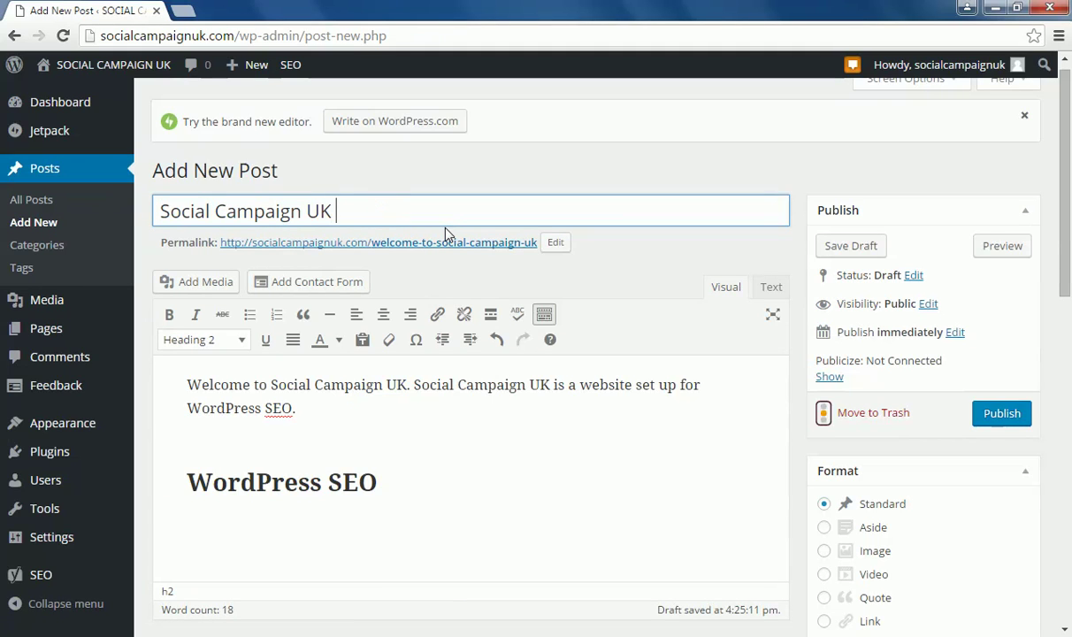
type("- ")
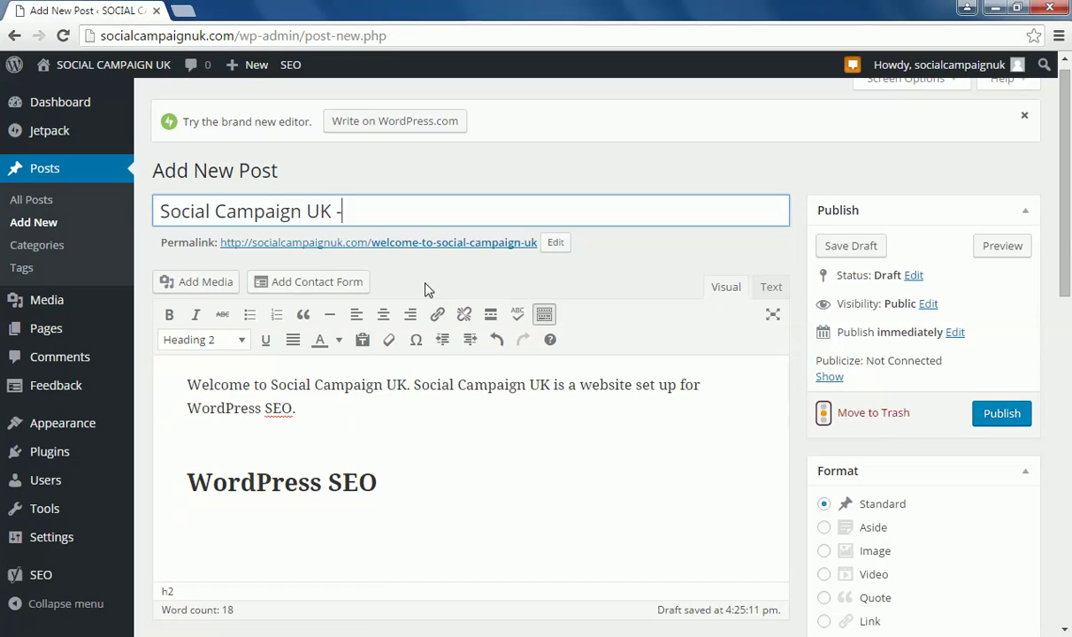
type("Welcome")
Replace the text of the Heading 2 subheading in the post body with the focus keyword "Social Campaign"
scroll(664, 284, "down", 6)
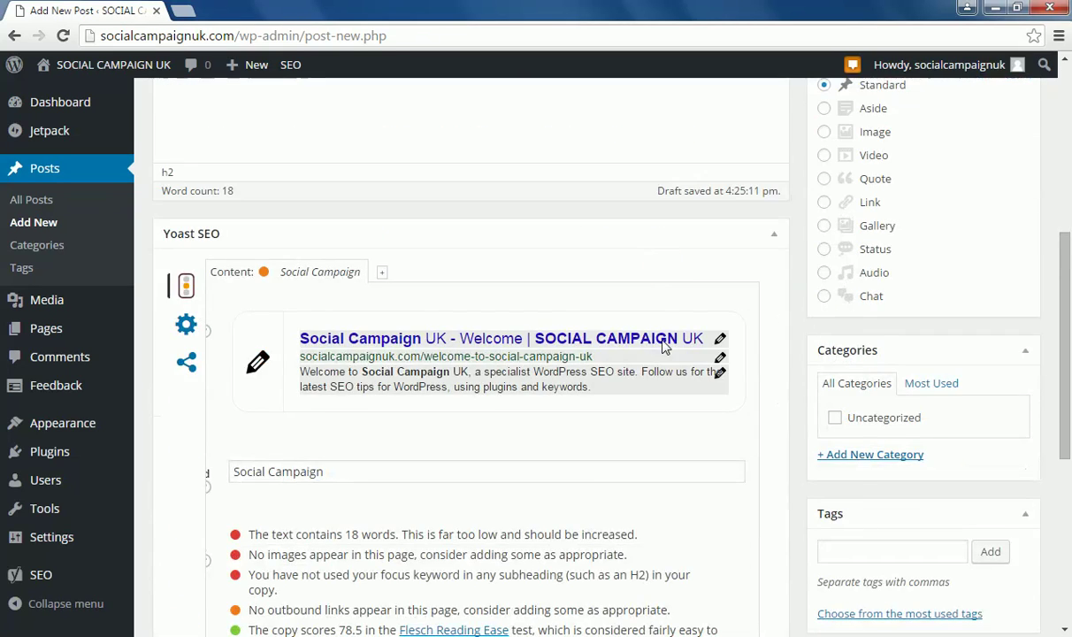
scroll(511, 443, "down", 1)
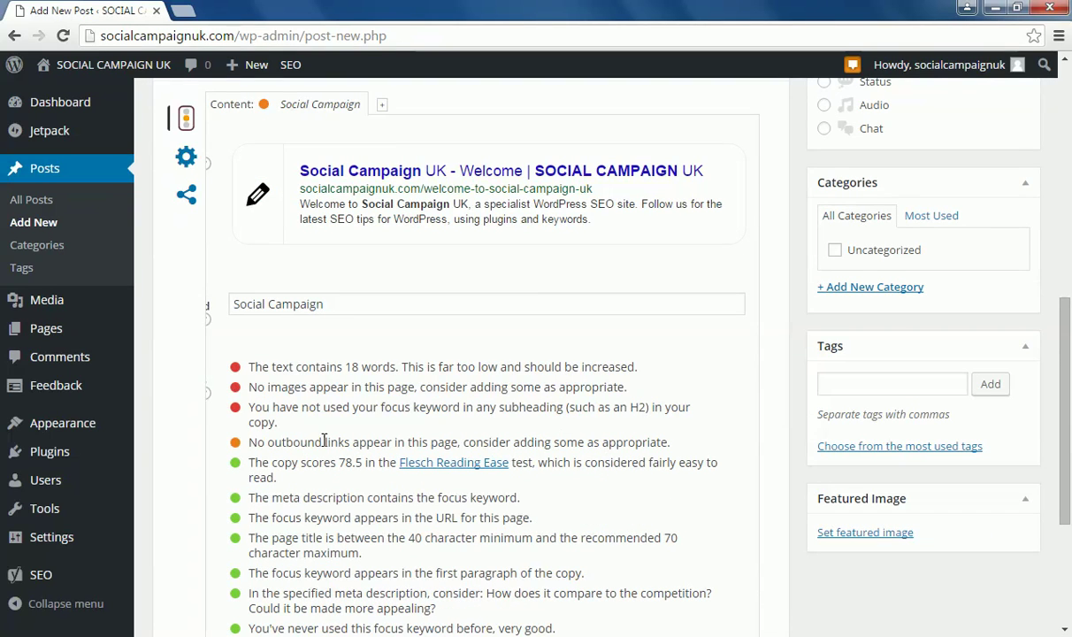
scroll(342, 407, "up", 3)
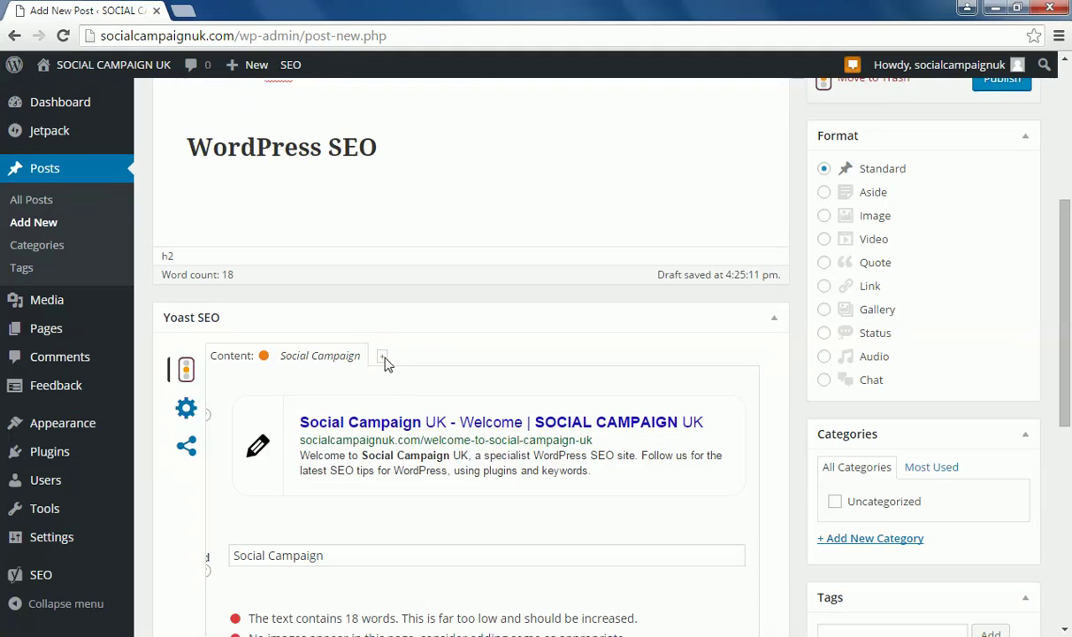
left_click_drag(381, 146, 86, 168)
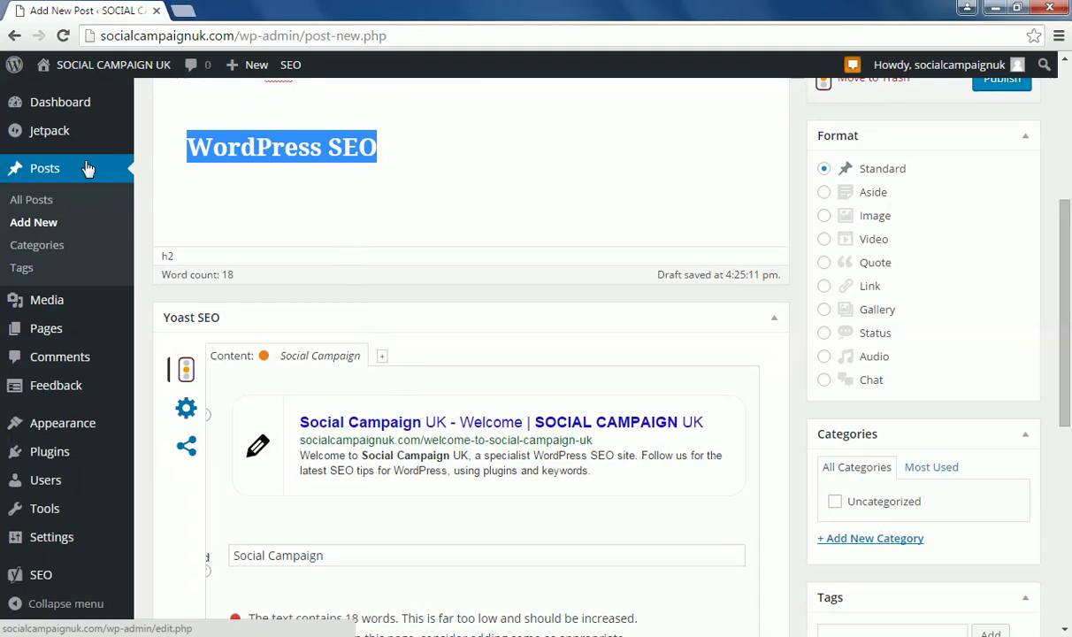
type("Social Cam")
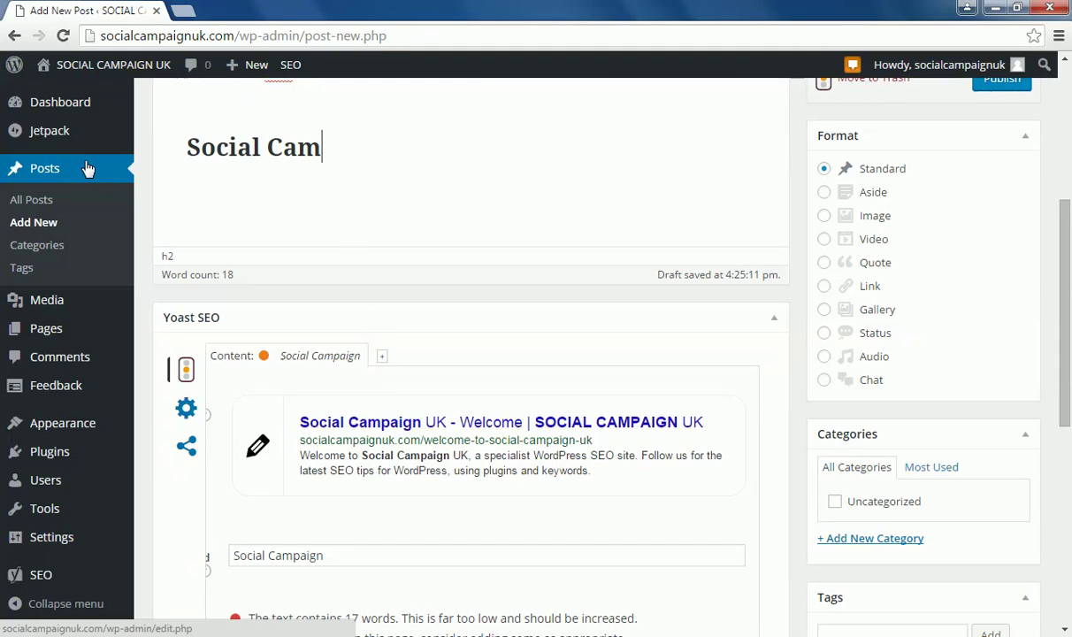
type("paign")
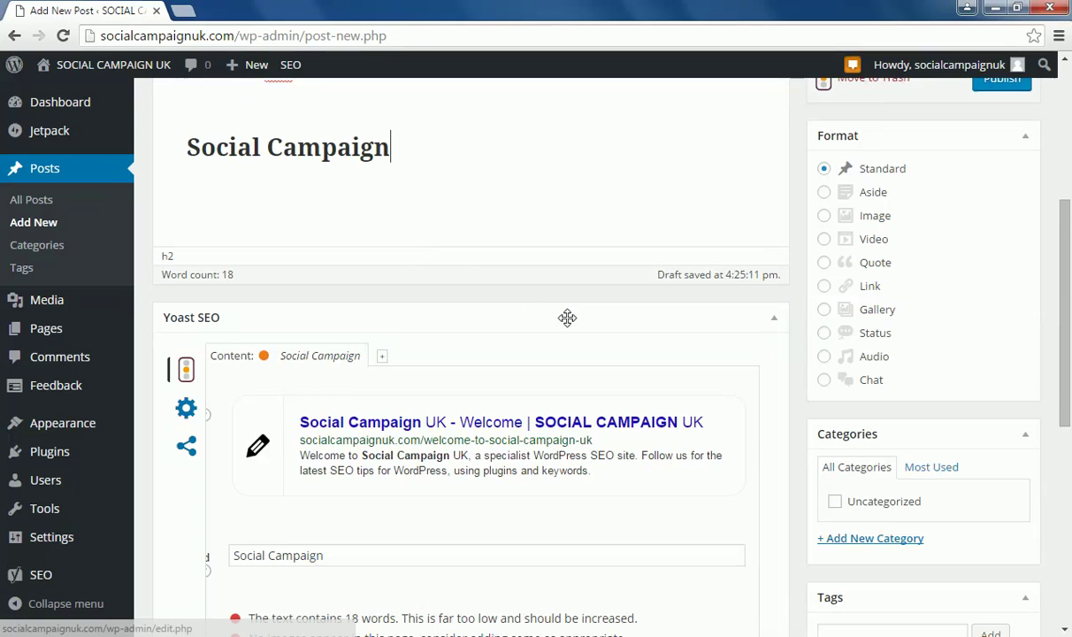
Review the Yoast content analysis and snippet preview against the edited title and subheading
left_click(567, 318)
left_click(625, 319)
scroll(726, 335, "down", 3)
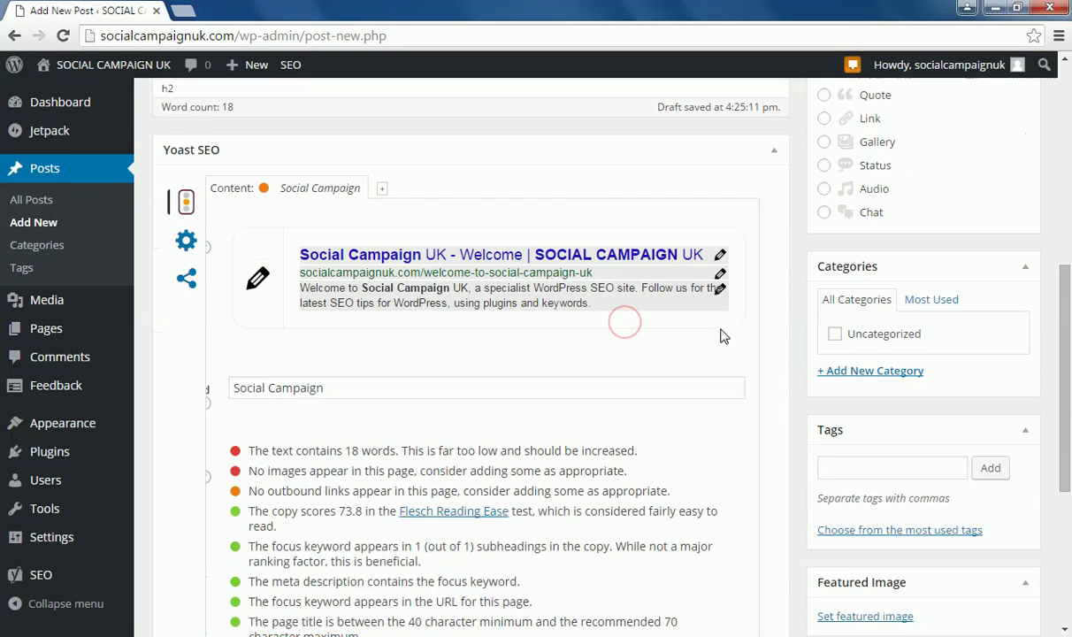
left_click(713, 409)
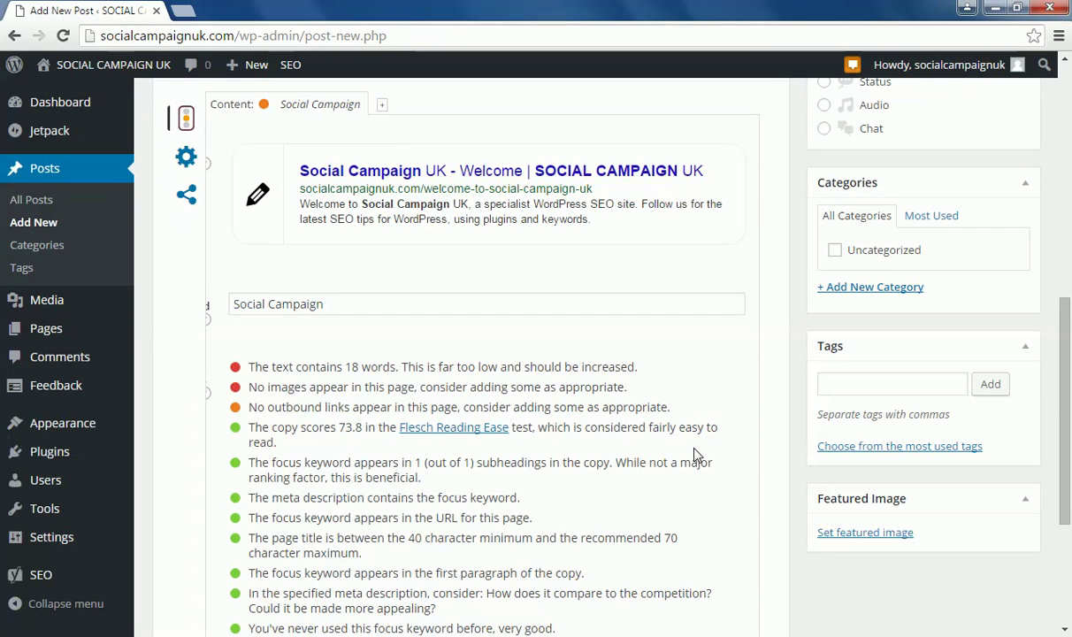
scroll(690, 431, "up", 1)
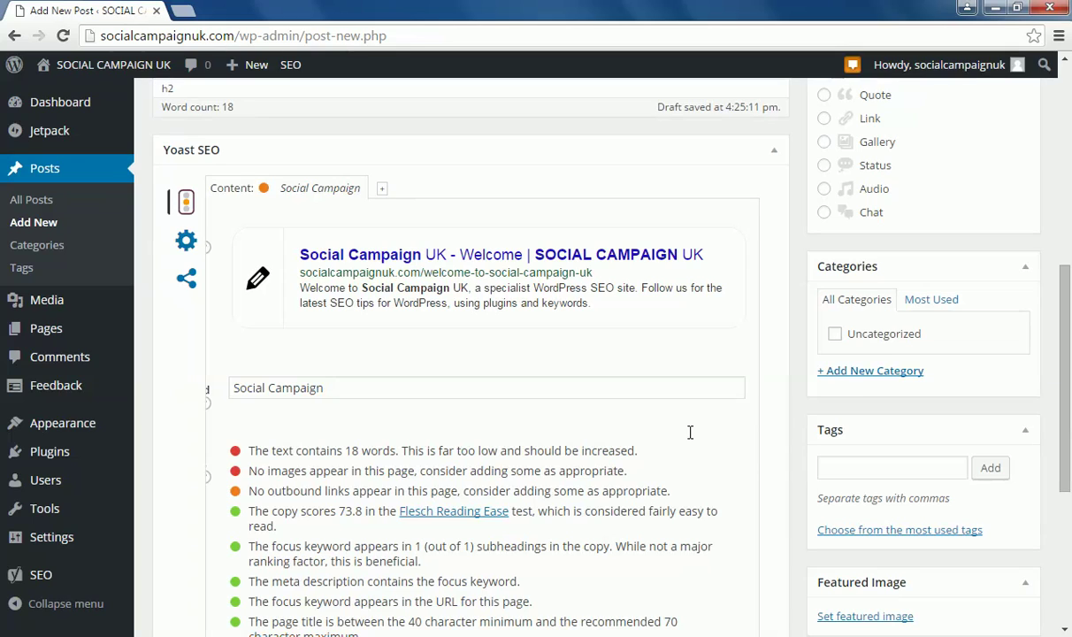
scroll(690, 434, "up", 3)
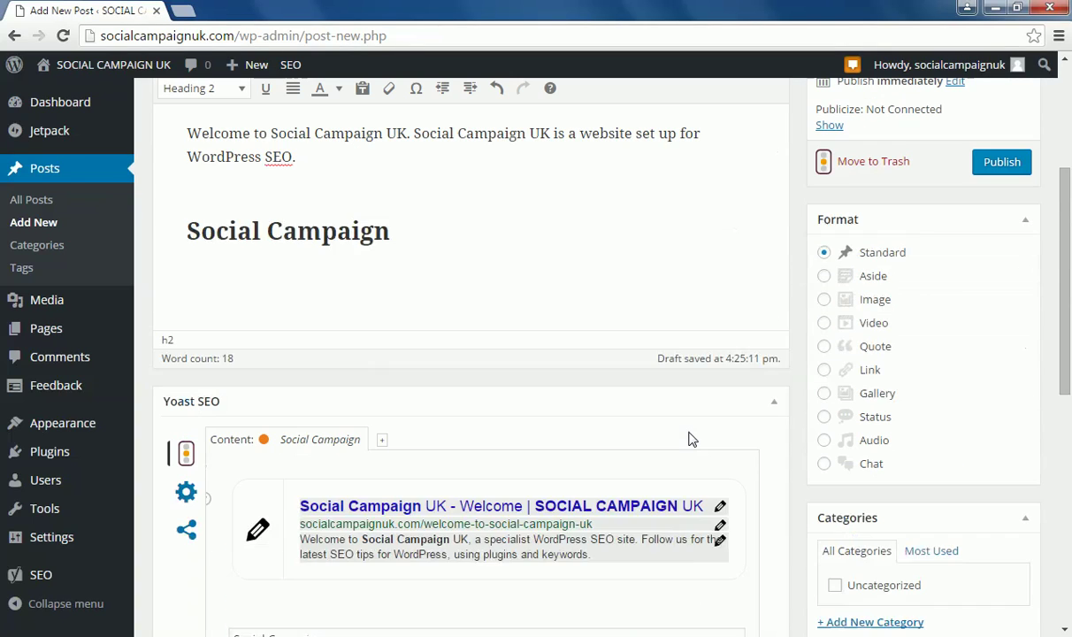
scroll(689, 438, "down", 5)
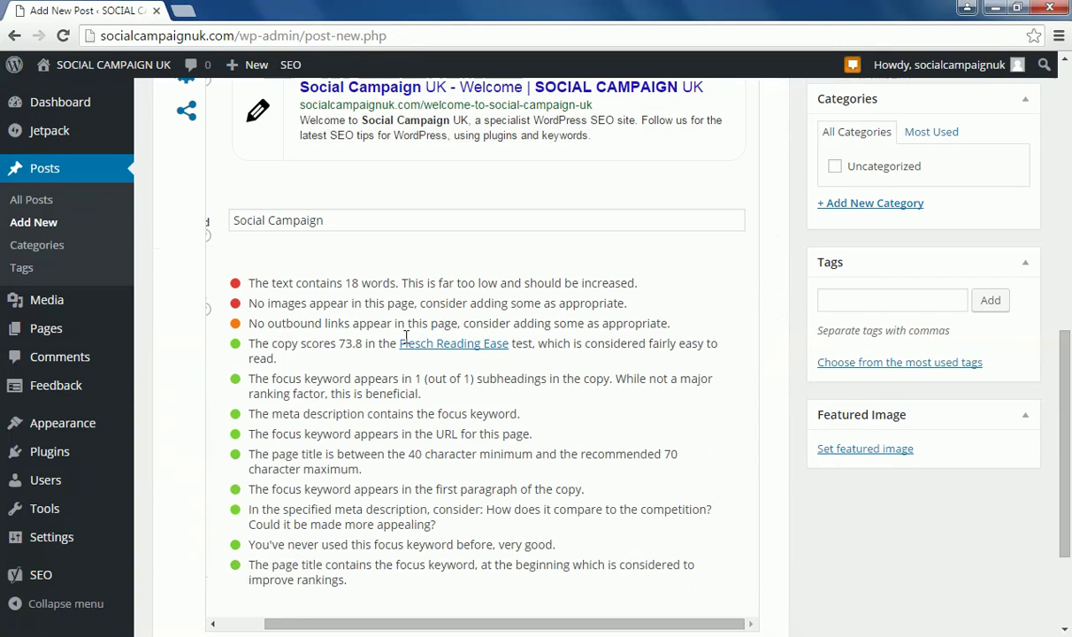
scroll(606, 371, "up", 3)
scroll(607, 378, "up", 3)
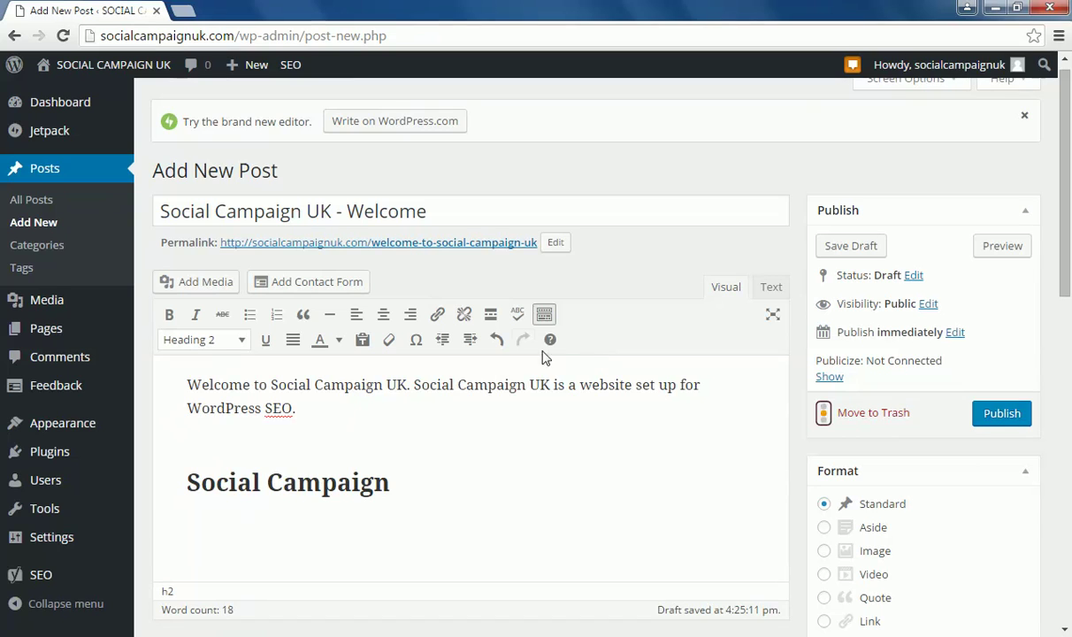
scroll(458, 431, "down", 2)
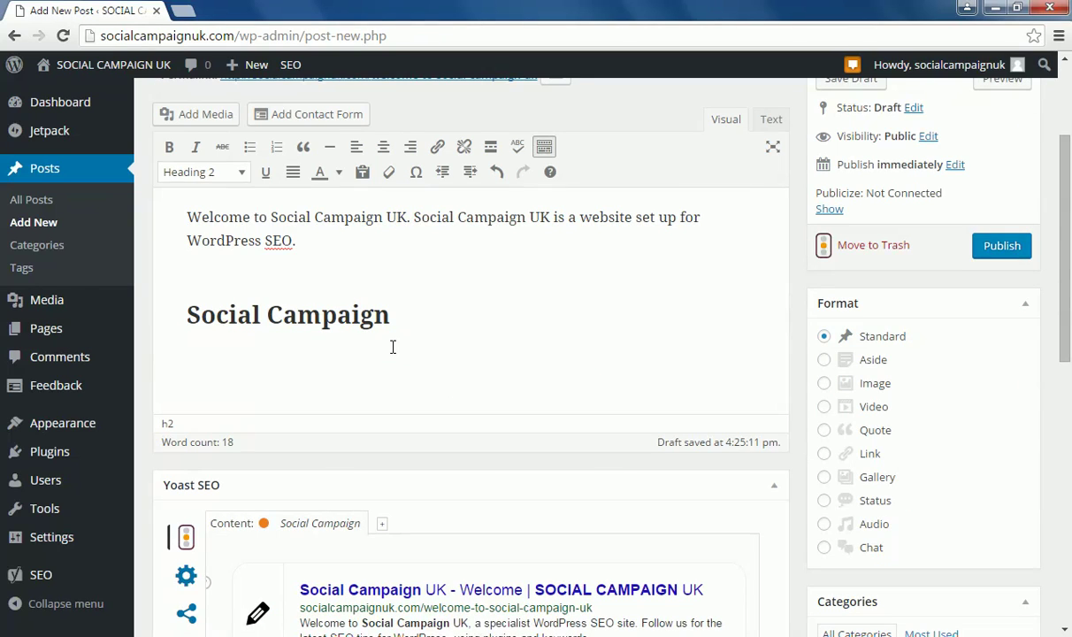
scroll(422, 325, "down", 1)
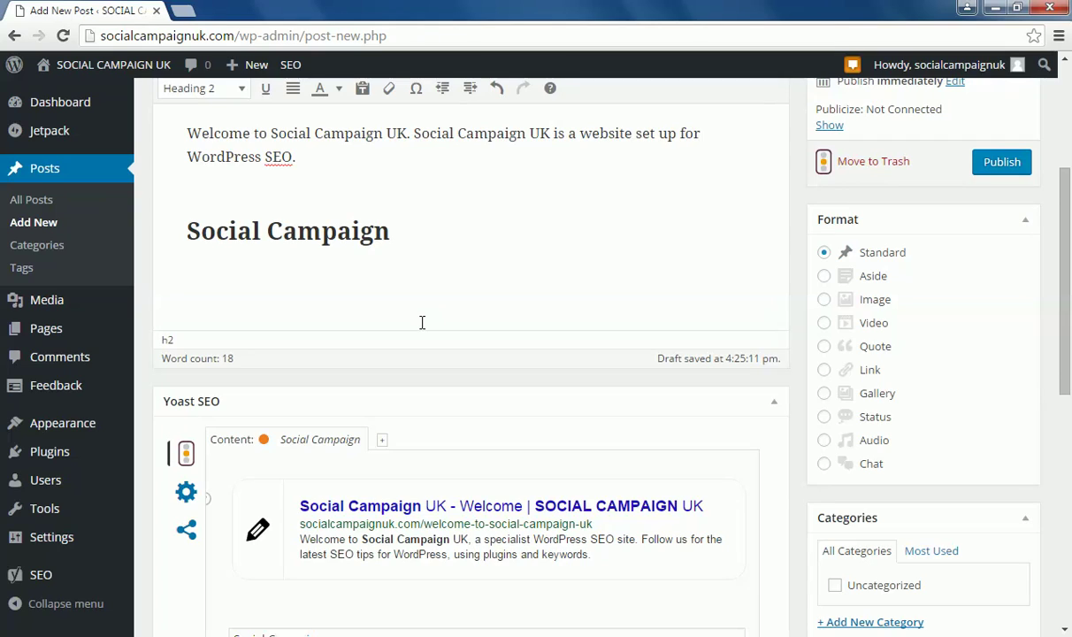
scroll(420, 321, "down", 2)
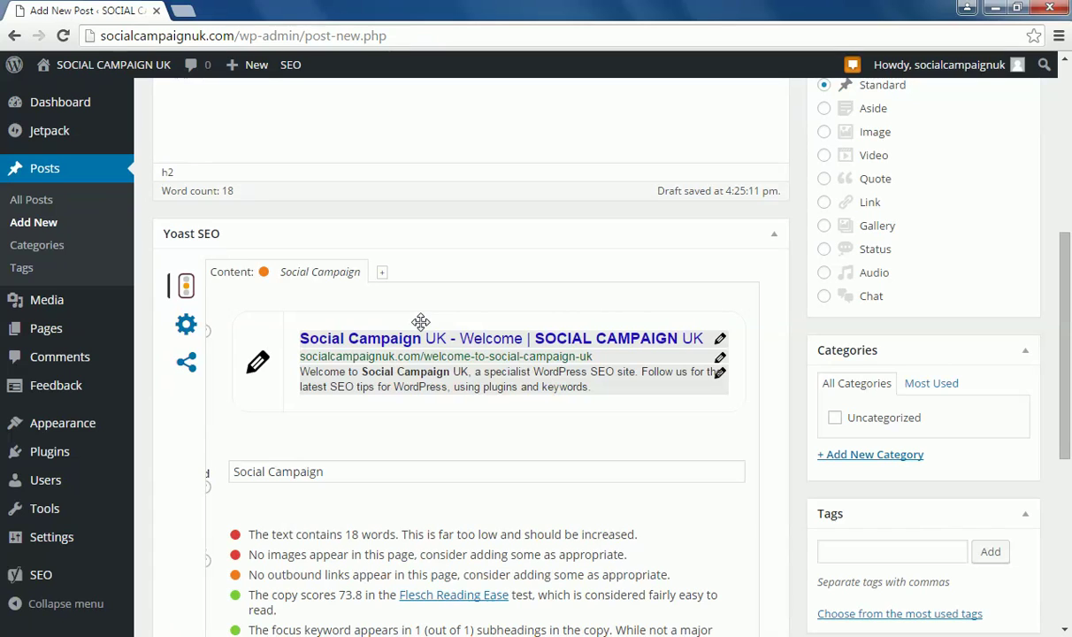
scroll(527, 140, "down", 1)
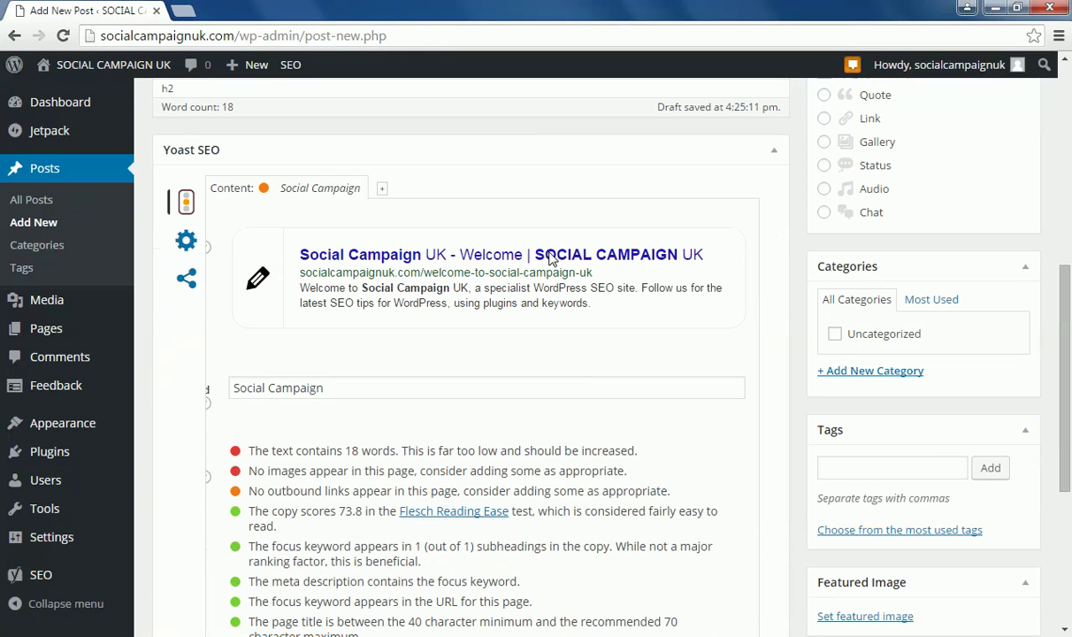
scroll(780, 457, "down", 2)
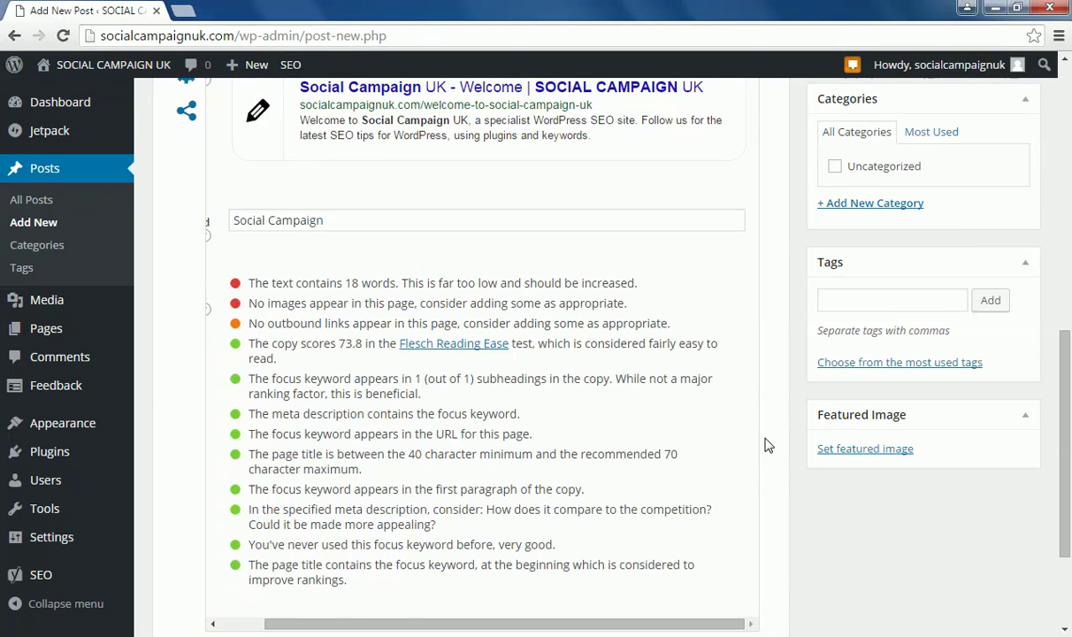
Create a new category named "SEO" and assign it to the post
scroll(768, 445, "up", 1)
left_click(883, 286)
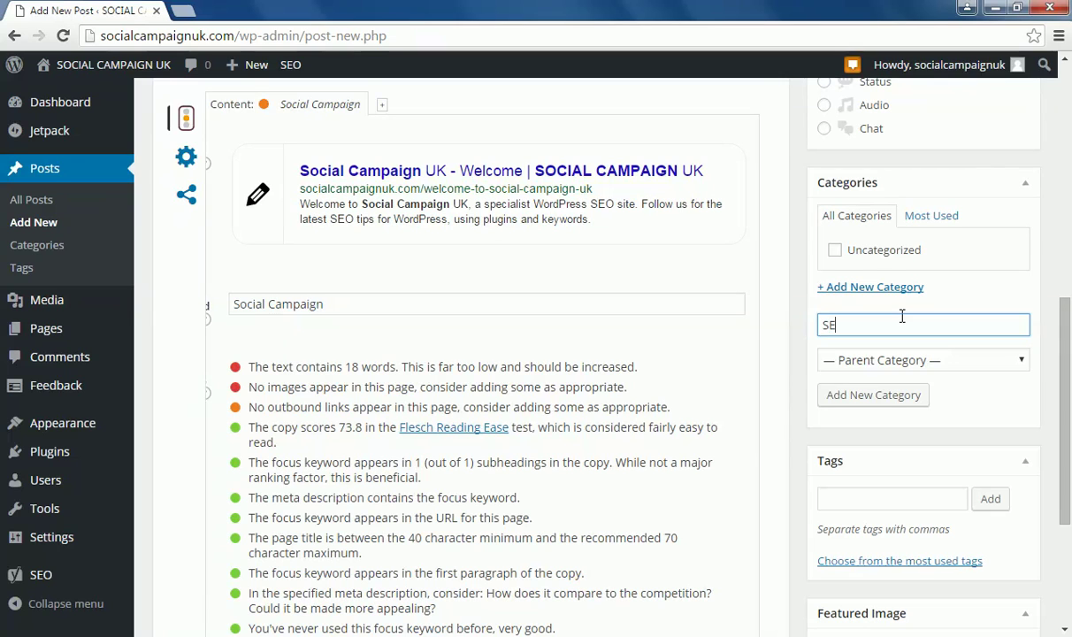
left_click(902, 395)
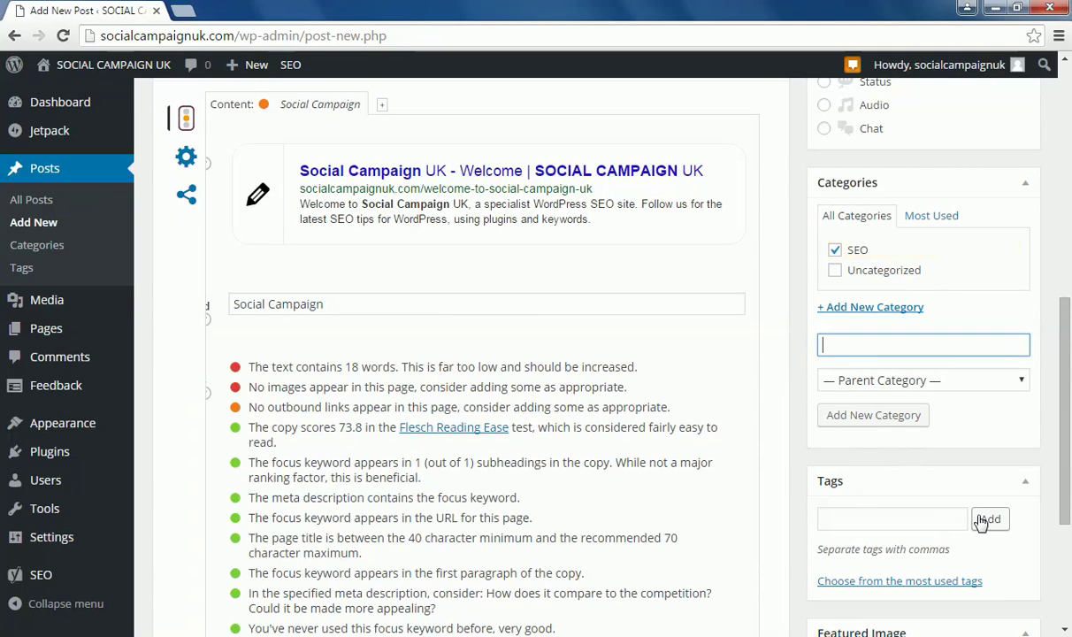
Examine the post's advanced Yoast settings, including the available Meta Robots Index options
scroll(750, 440, "up", 3)
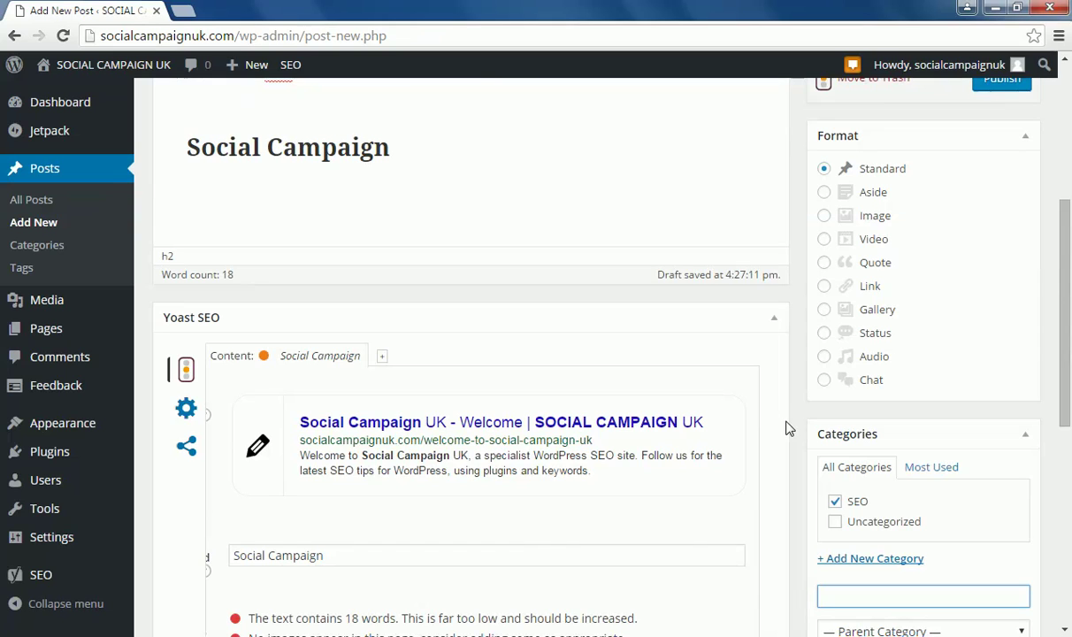
scroll(790, 424, "up", 2)
scroll(794, 431, "down", 2)
scroll(793, 431, "down", 2)
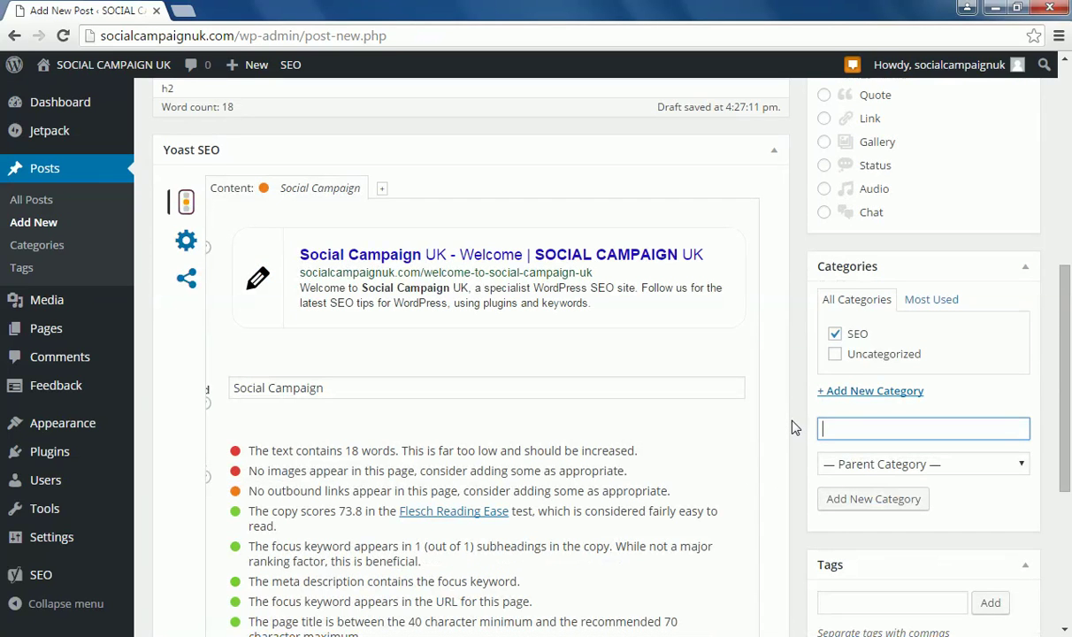
left_click(179, 244)
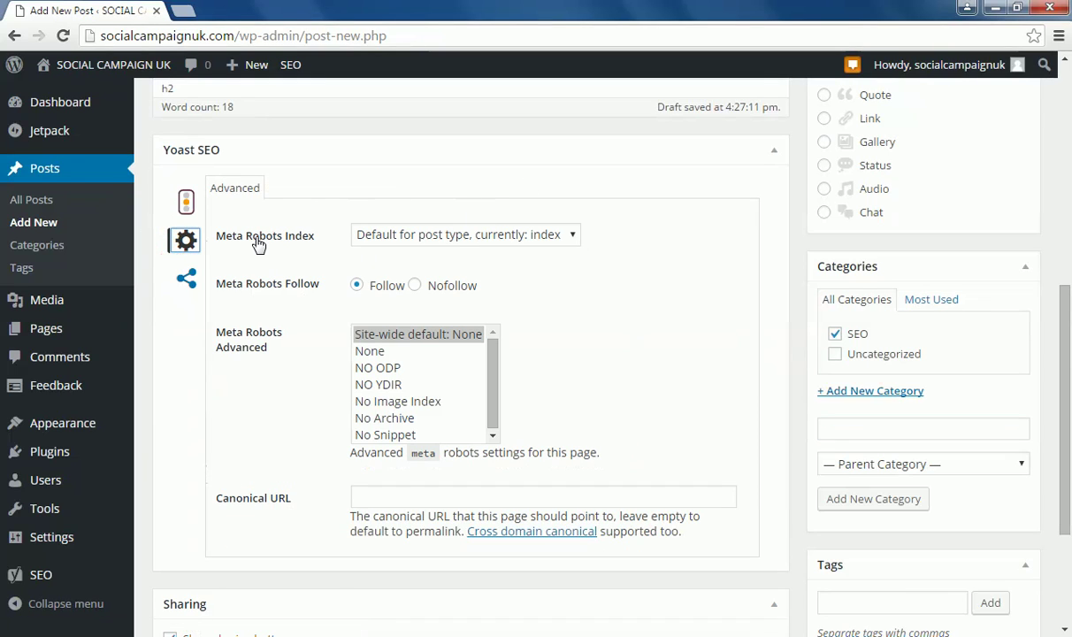
left_click(488, 350)
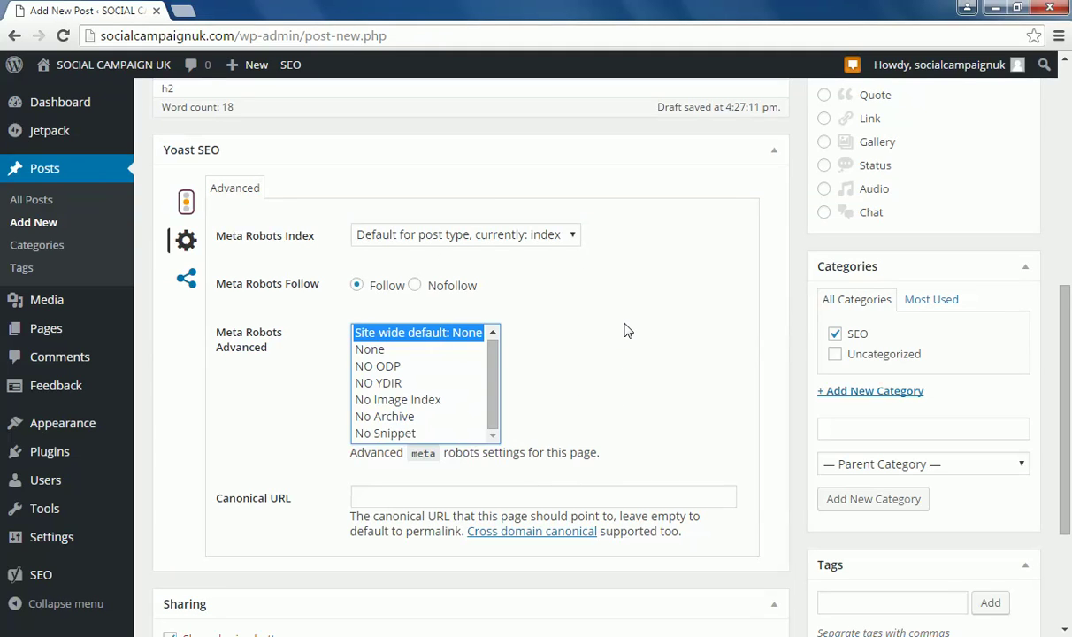
left_click(529, 228)
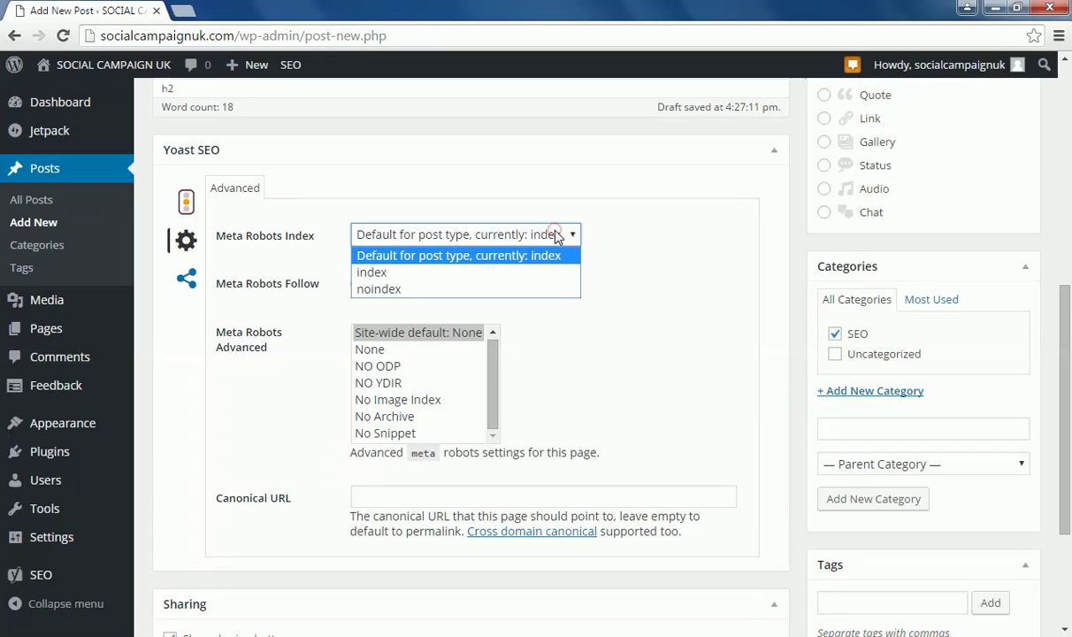
left_click(558, 235)
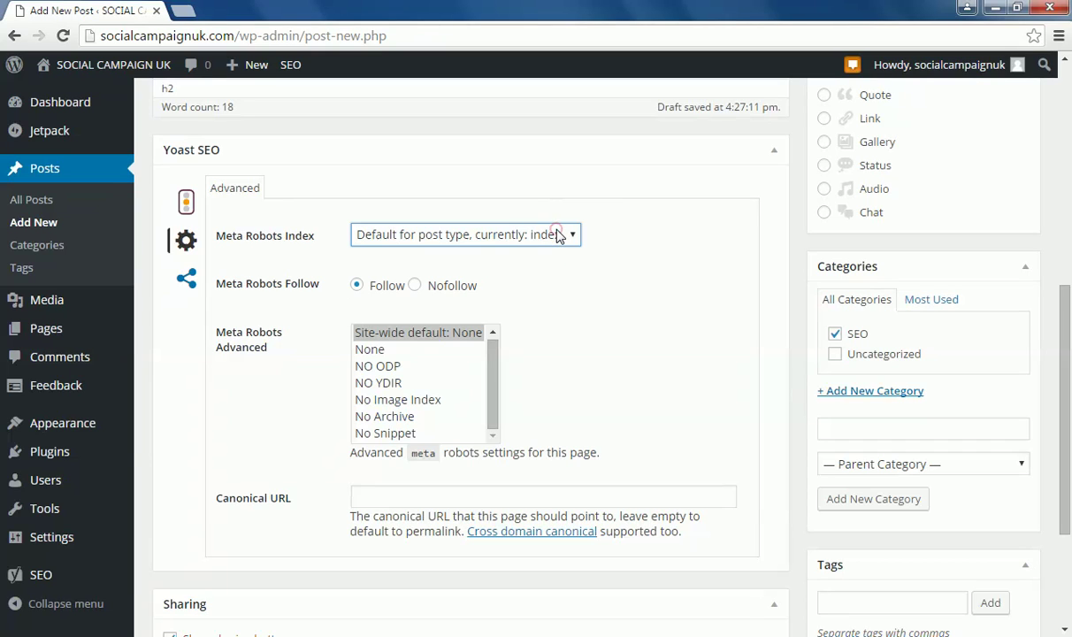
Review the post's Facebook and Twitter sharing fields in its Yoast social settings
left_click(186, 282)
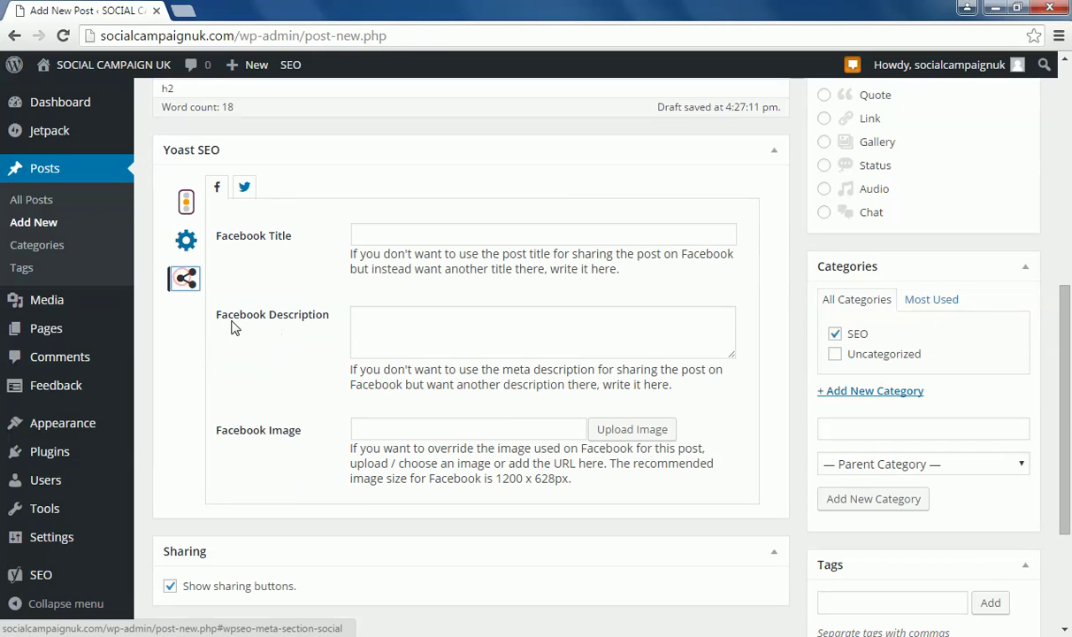
left_click(370, 234)
left_click(244, 188)
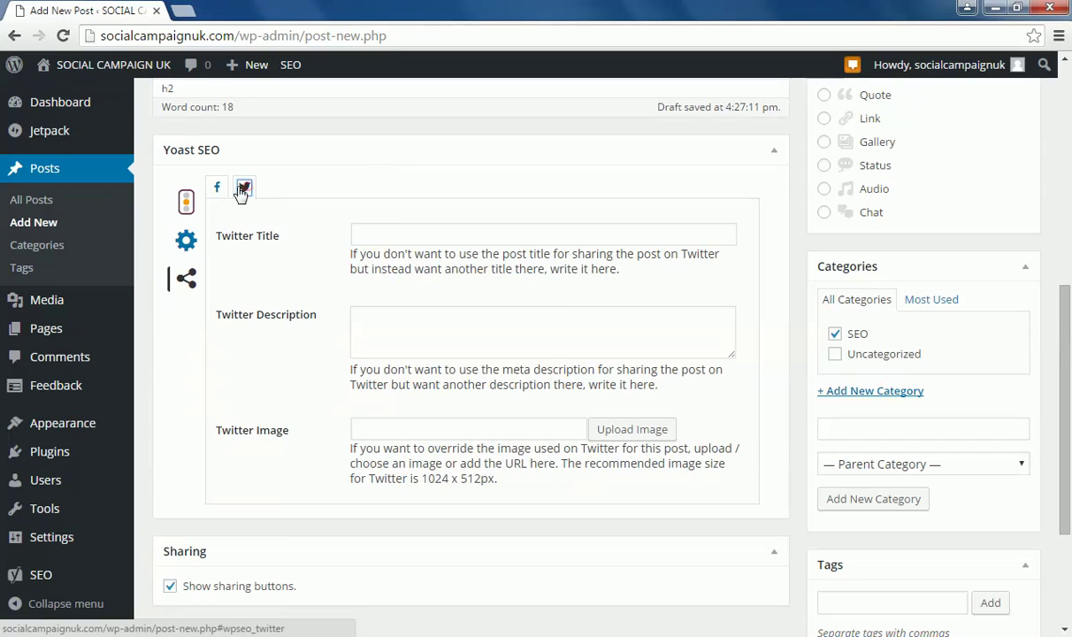
left_click(219, 190)
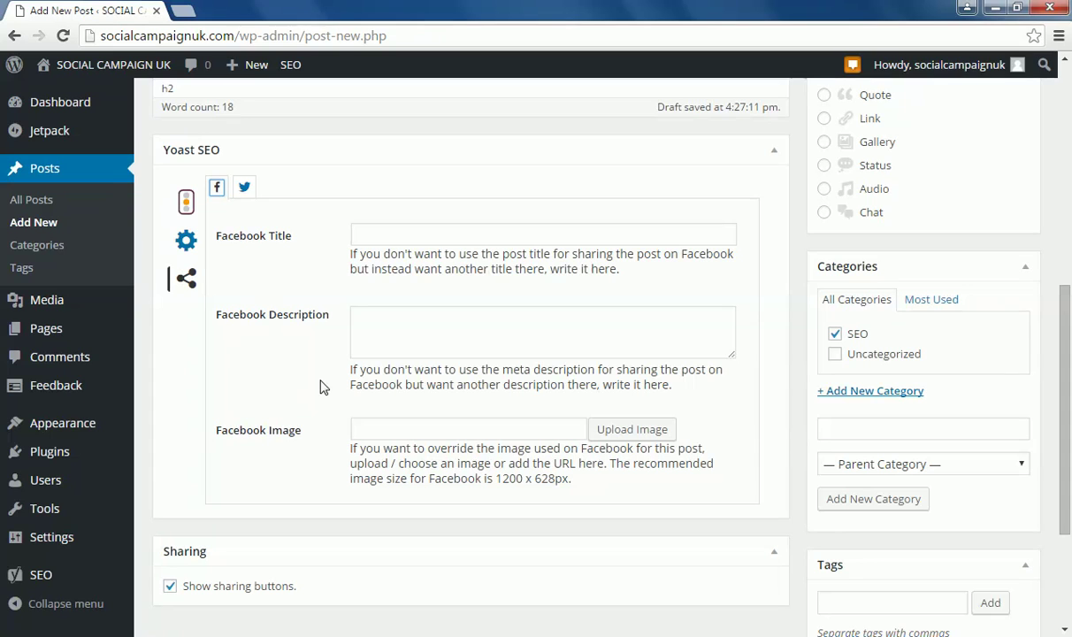
Examine the Yoast snippet preview and content analysis of the post for remaining red and orange items
left_click(186, 203)
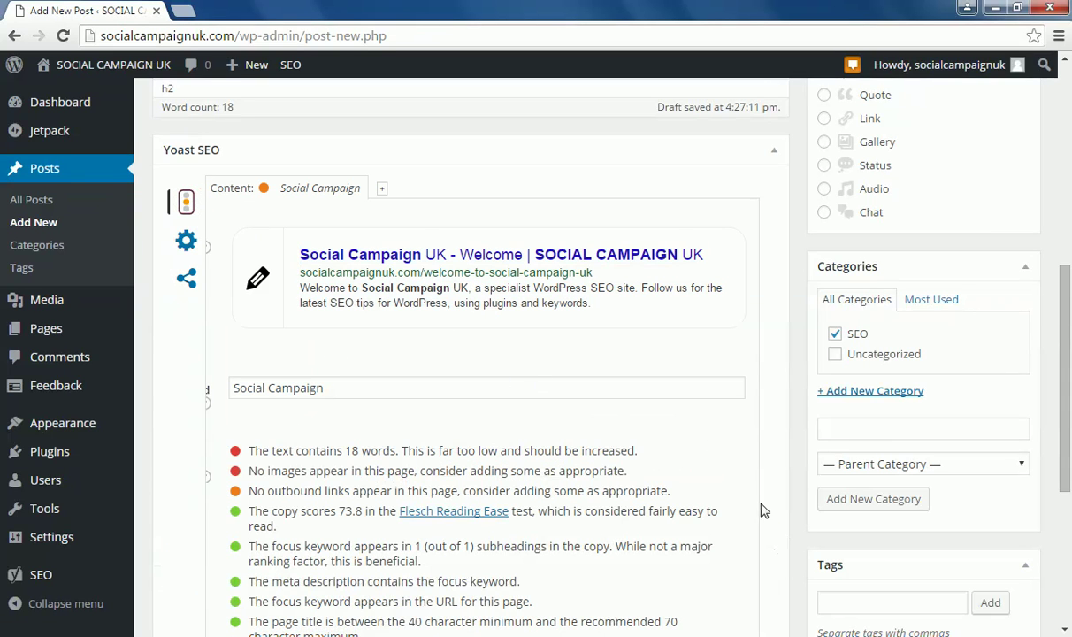
scroll(706, 471, "down", 3)
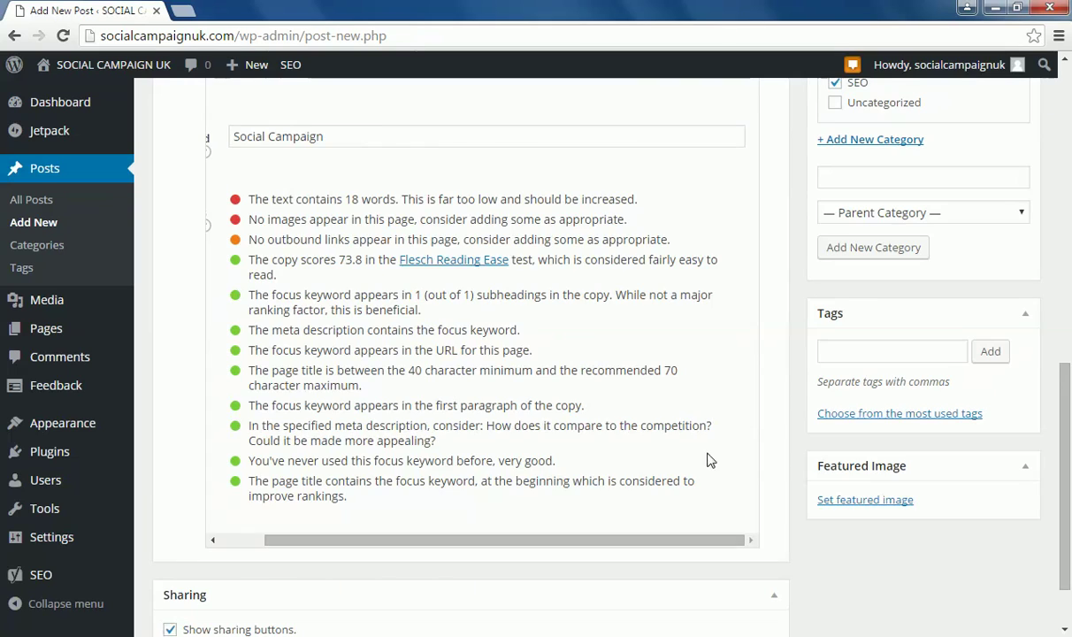
scroll(737, 426, "down", 1)
scroll(774, 404, "up", 1)
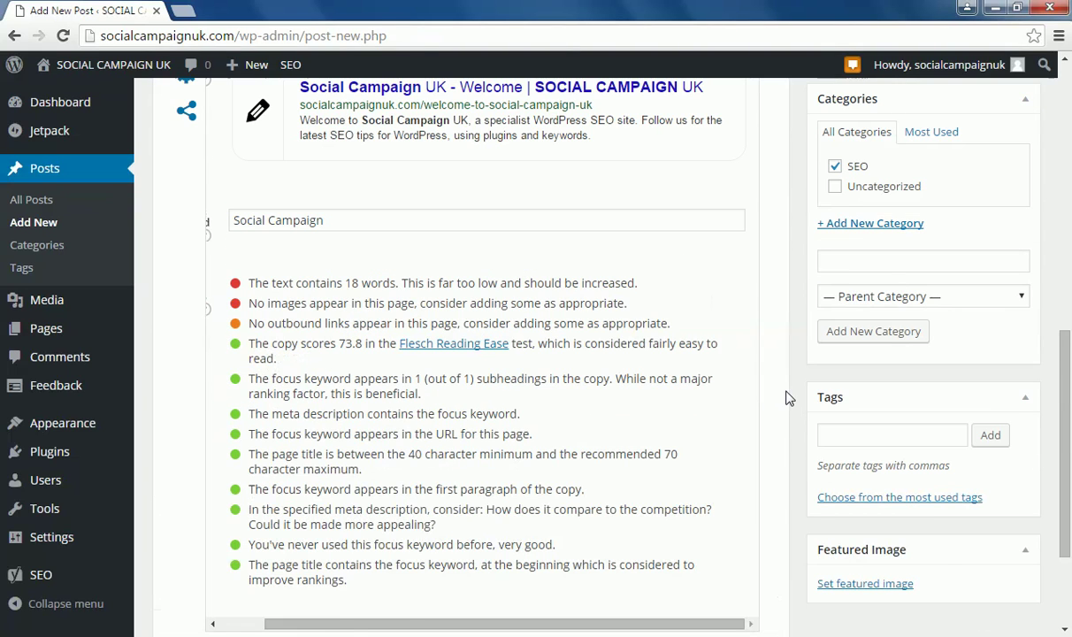
scroll(787, 397, "up", 3)
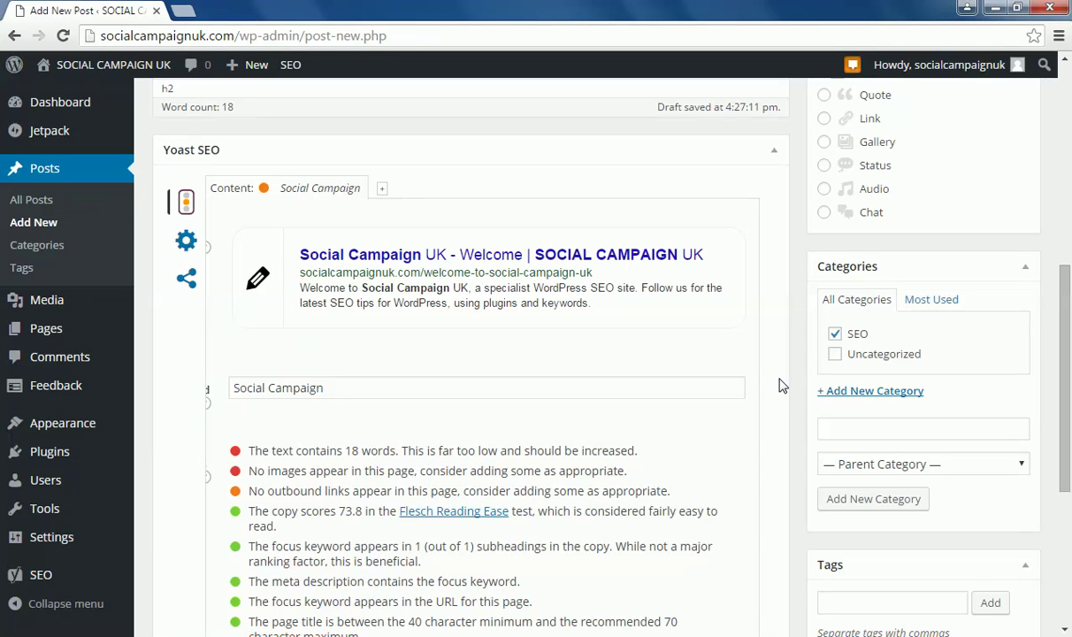
scroll(782, 387, "up", 4)
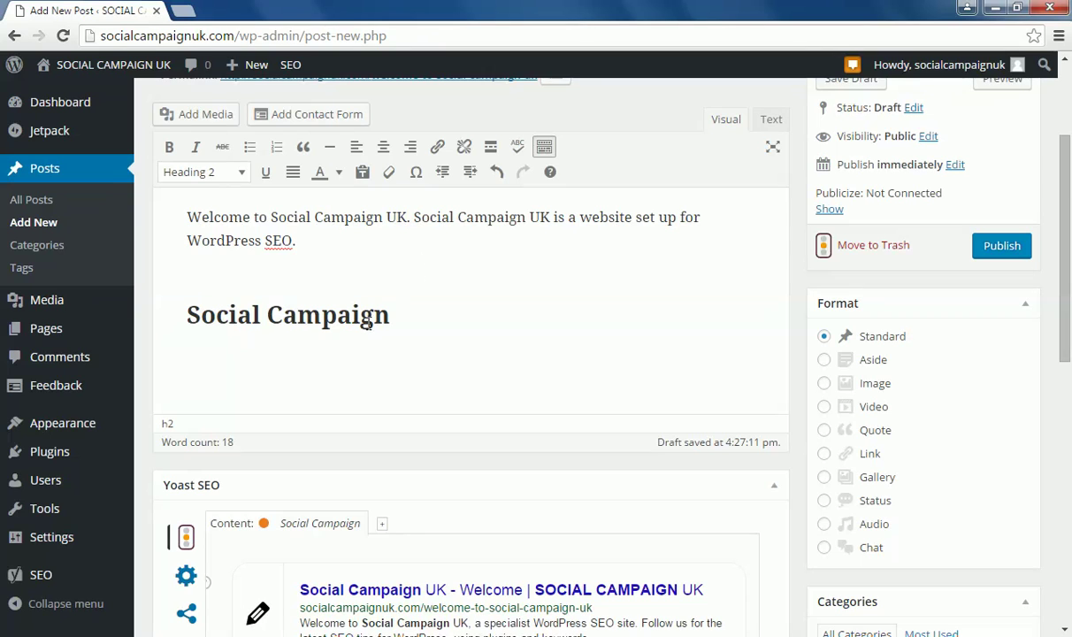
scroll(531, 322, "down", 4)
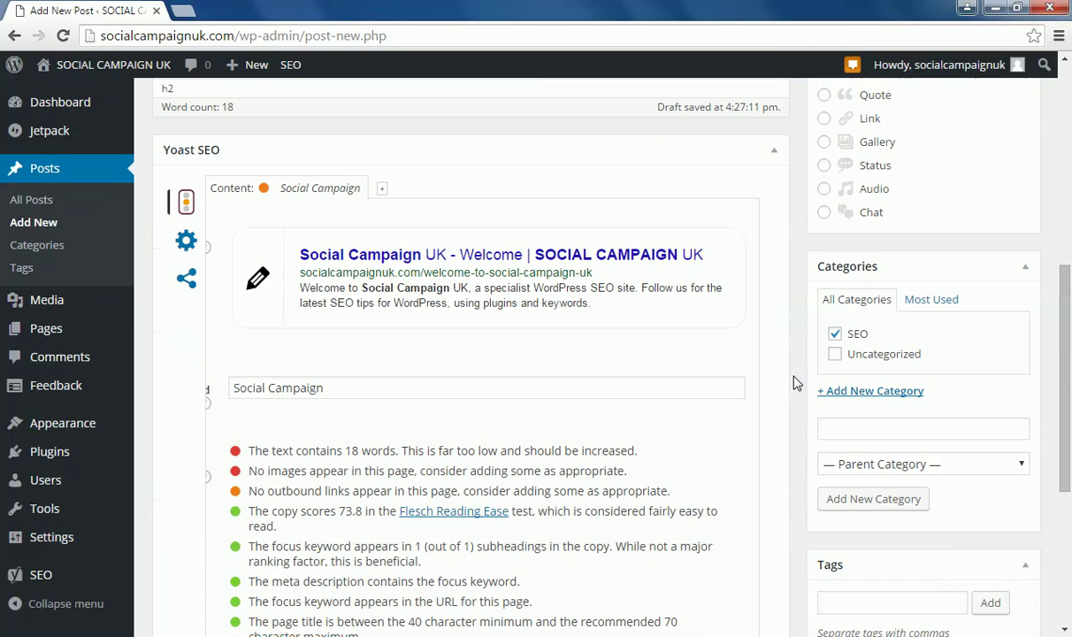
Link the first "Social Campaign UK" in the post's opening paragraph to the placeholder URL "#"
scroll(779, 353, "up", 4)
scroll(768, 371, "up", 1)
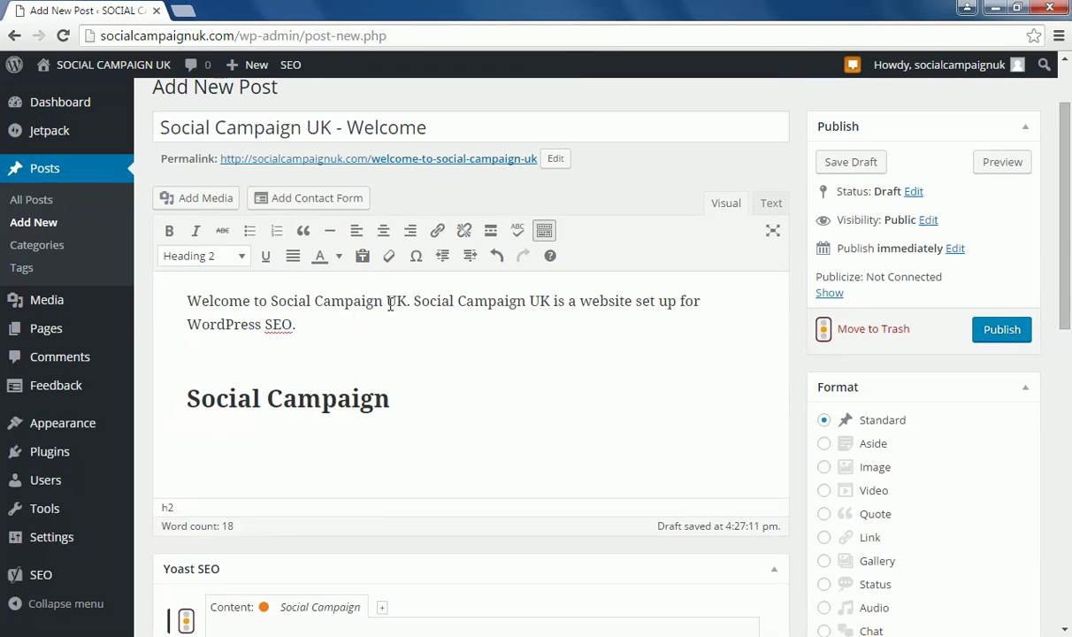
left_click_drag(405, 303, 269, 299)
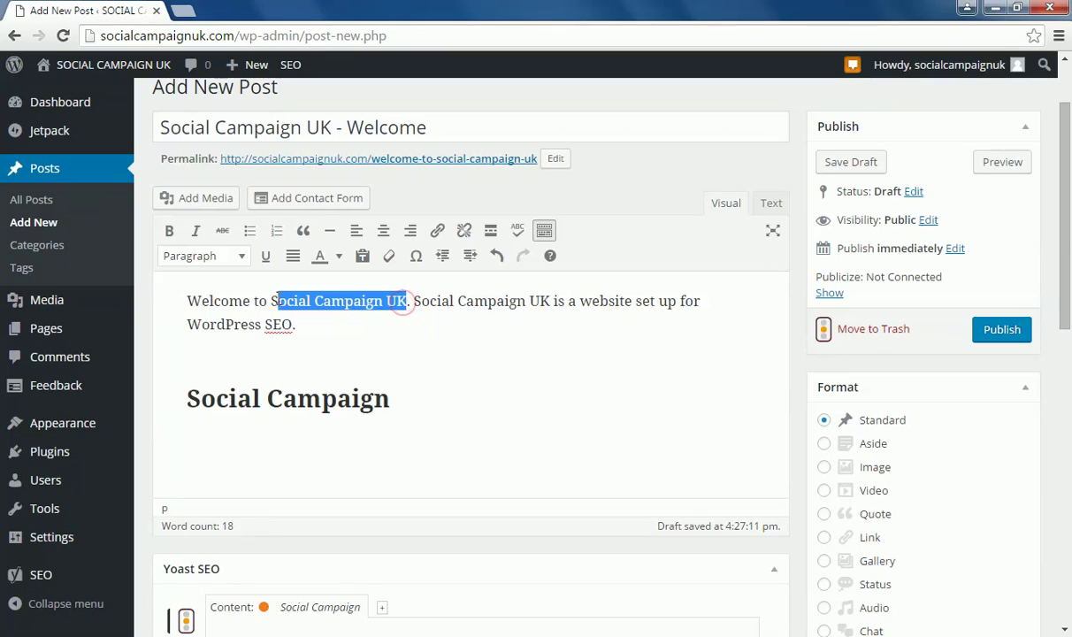
left_click(434, 231)
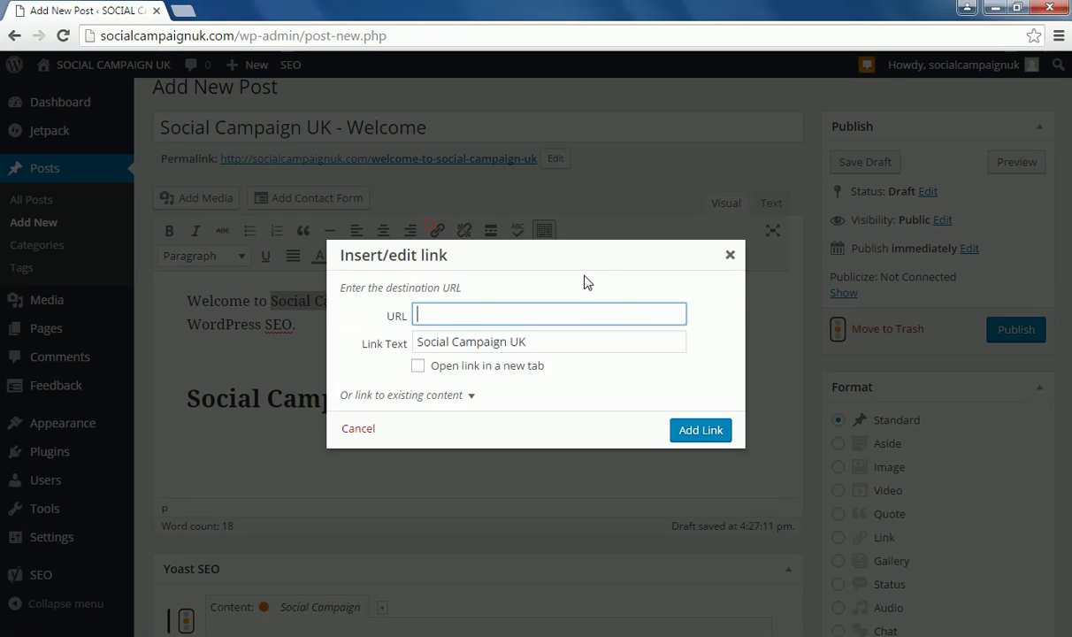
left_click(474, 316)
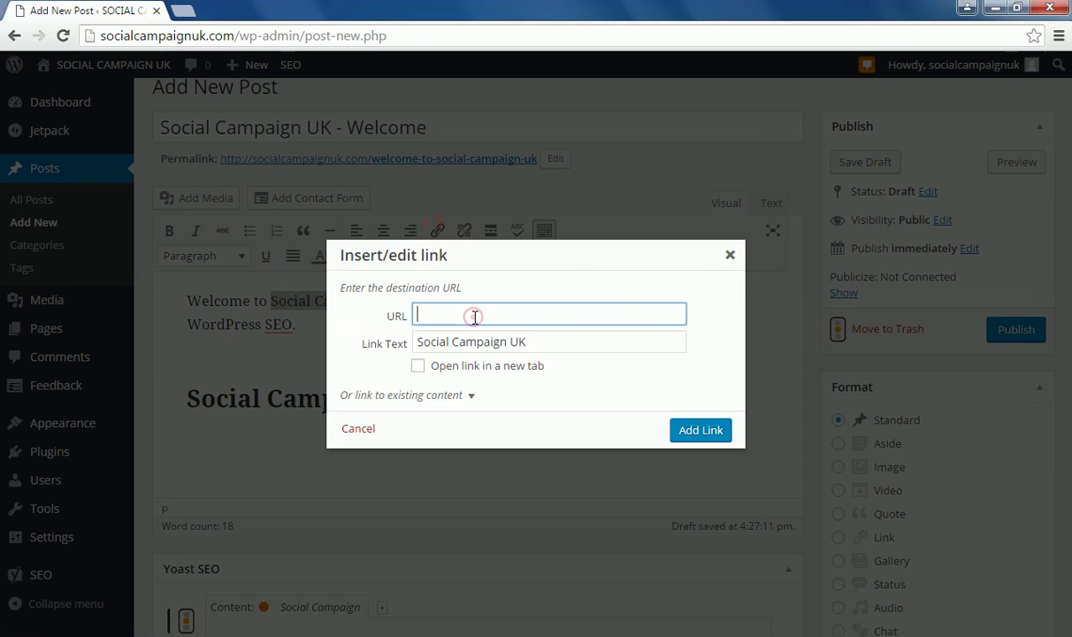
left_click(418, 366)
left_click(418, 367)
left_click(438, 395)
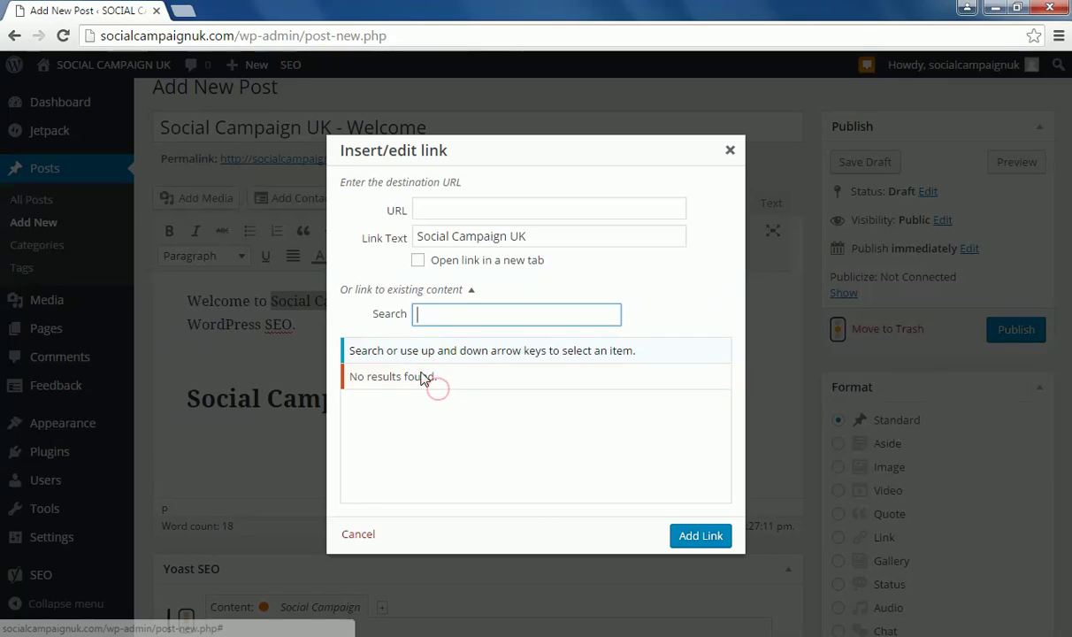
left_click(416, 285)
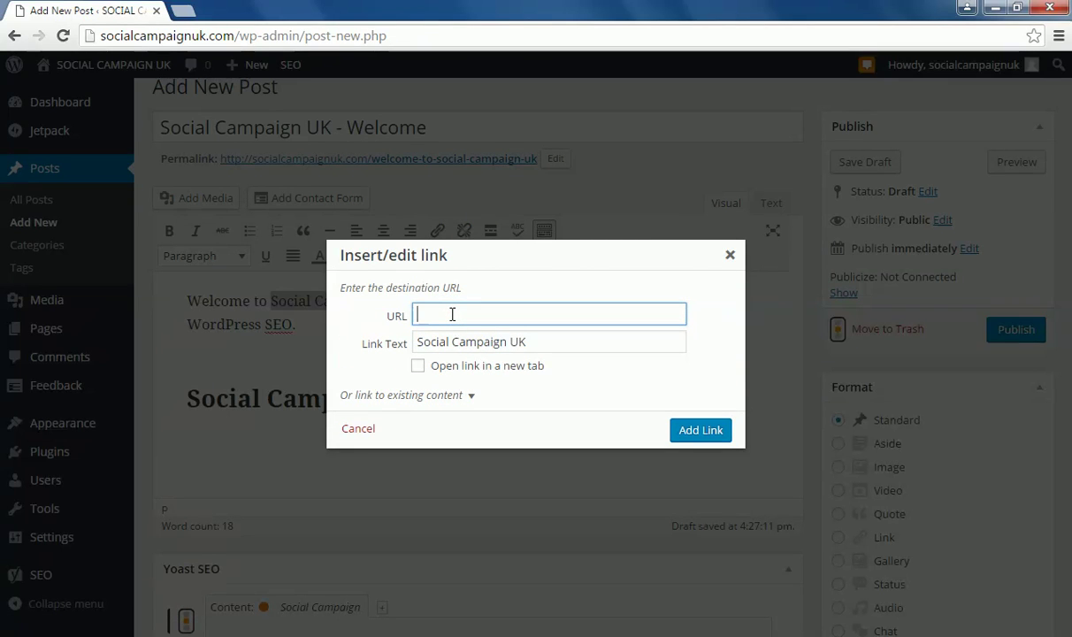
type("#")
left_click(702, 431)
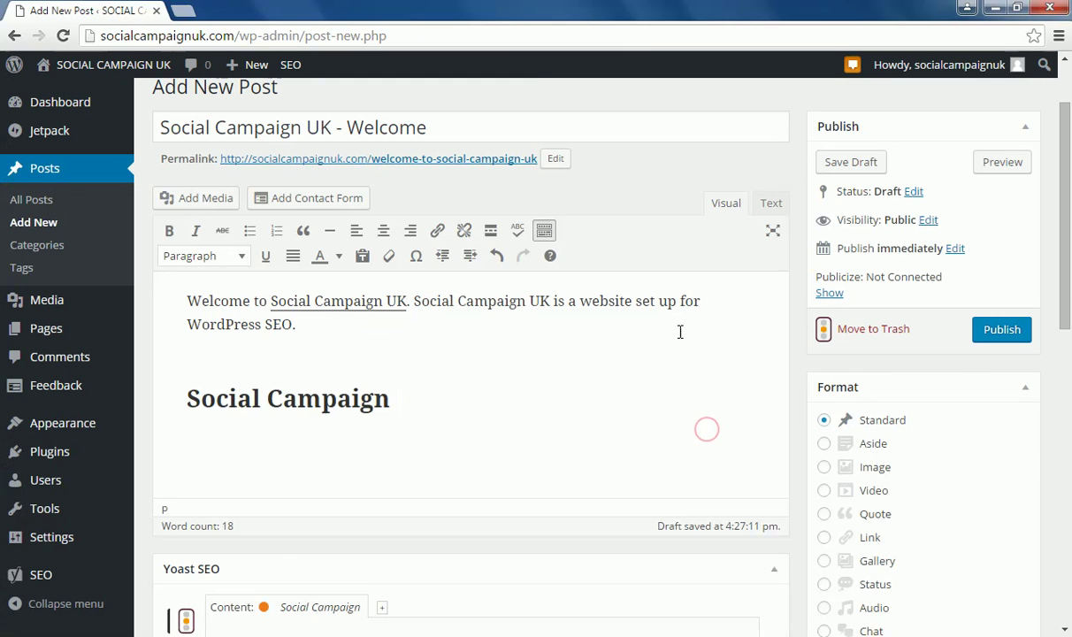
scroll(680, 332, "down", 4)
scroll(697, 360, "down", 2)
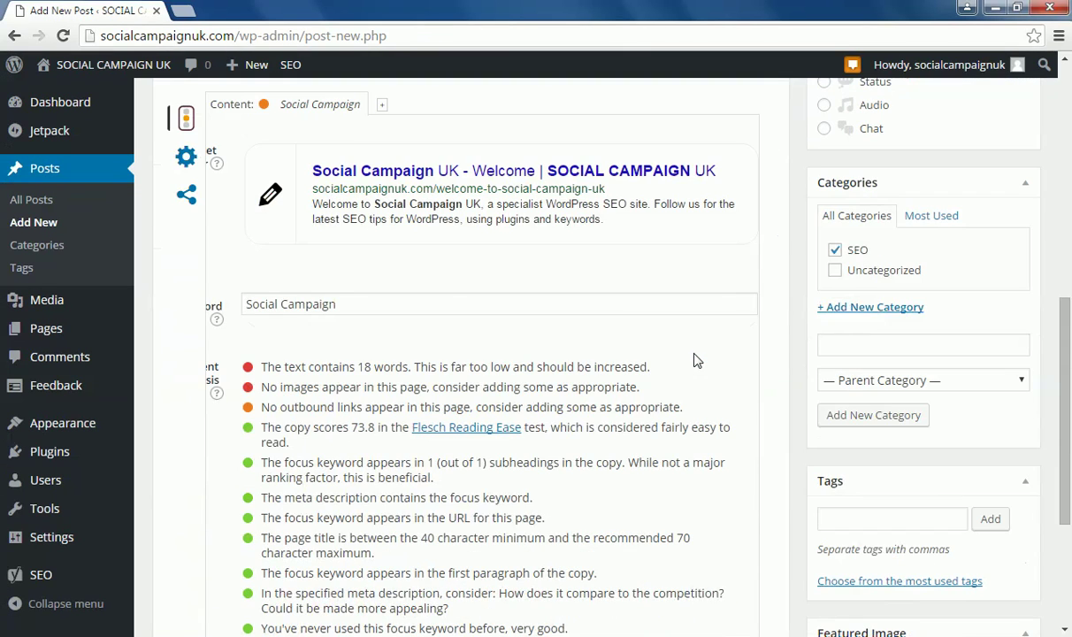
scroll(696, 360, "up", 5)
left_click_drag(407, 218, 270, 218)
left_click(437, 147)
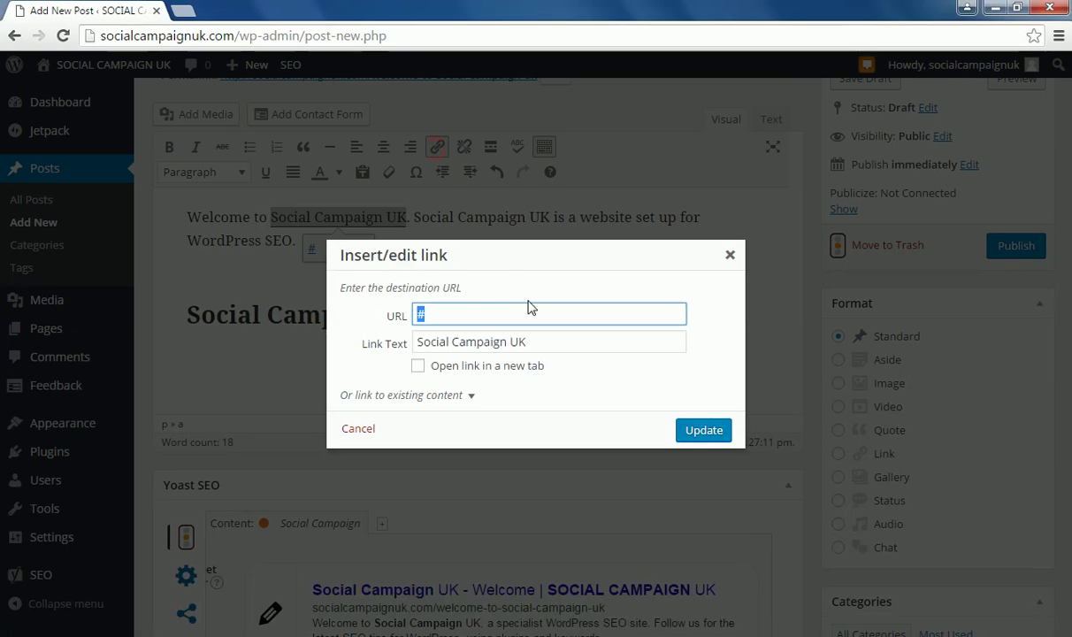
type("htt")
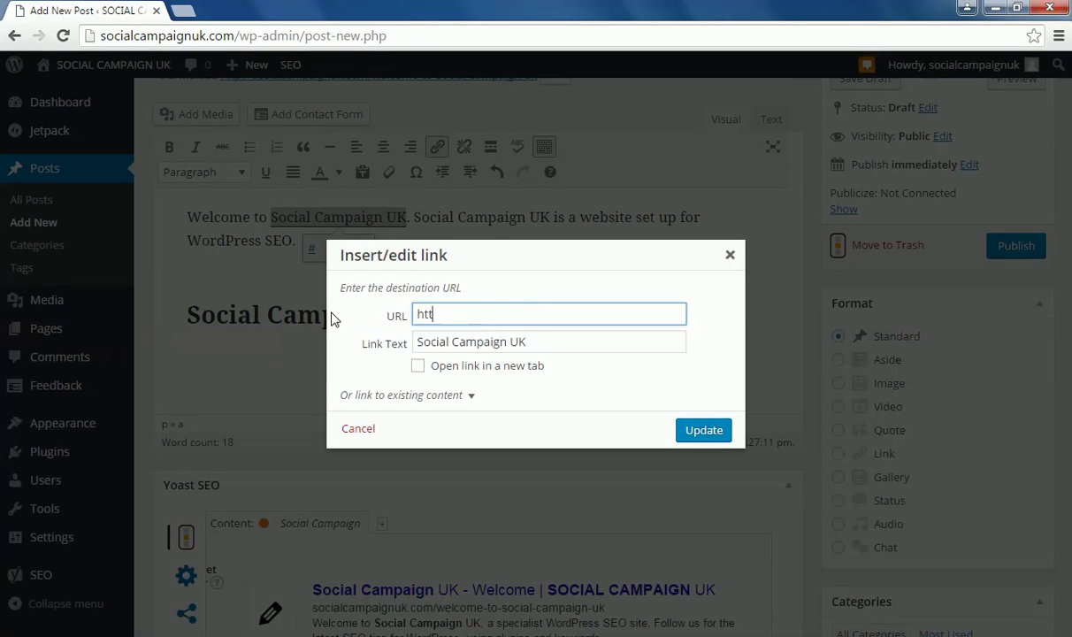
type("p://u")
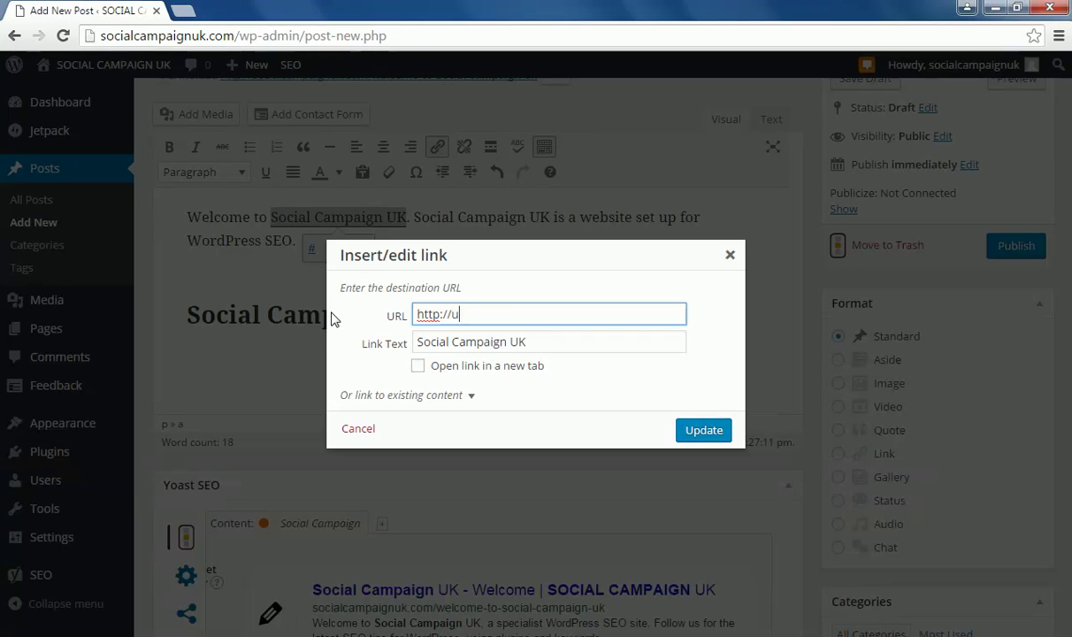
type("kwebdesignshop.com")
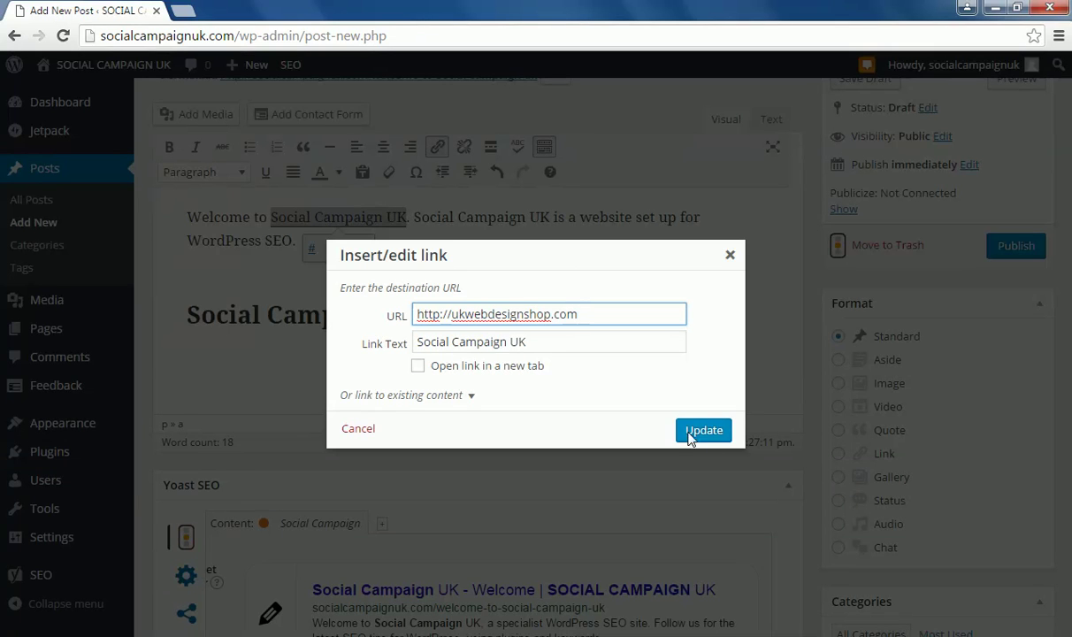
left_click(719, 437)
scroll(683, 332, "down", 3)
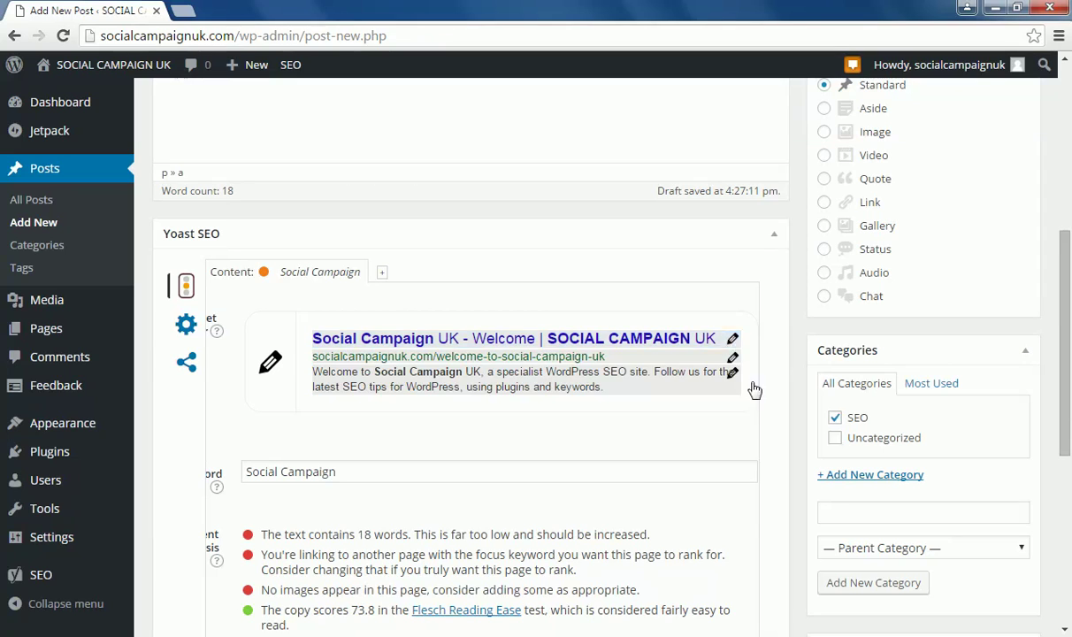
scroll(770, 442, "down", 3)
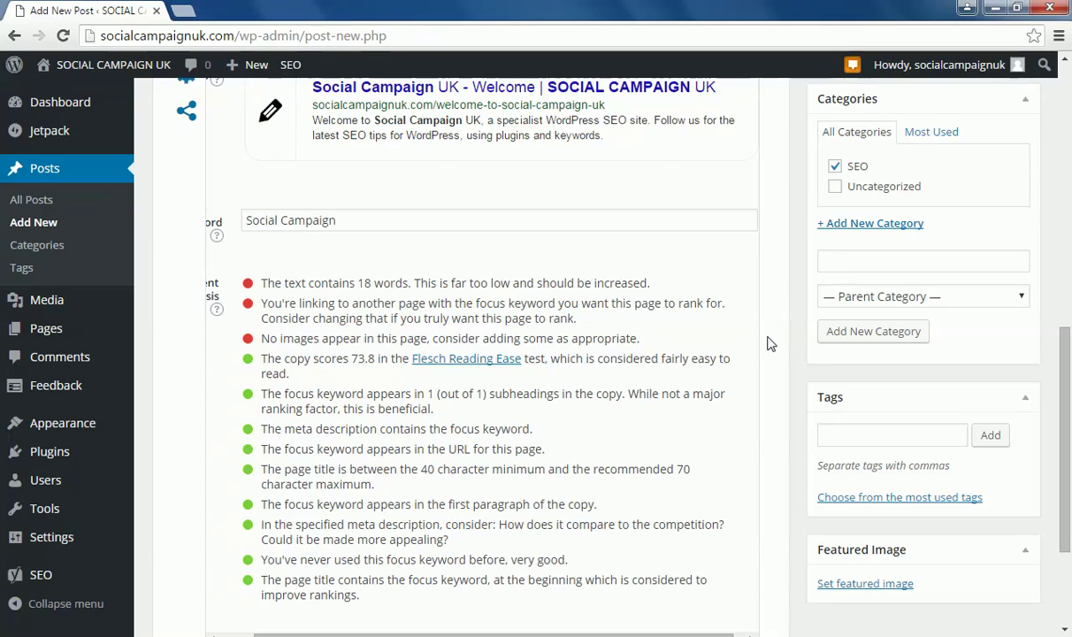
scroll(774, 342, "up", 1)
scroll(774, 341, "up", 5)
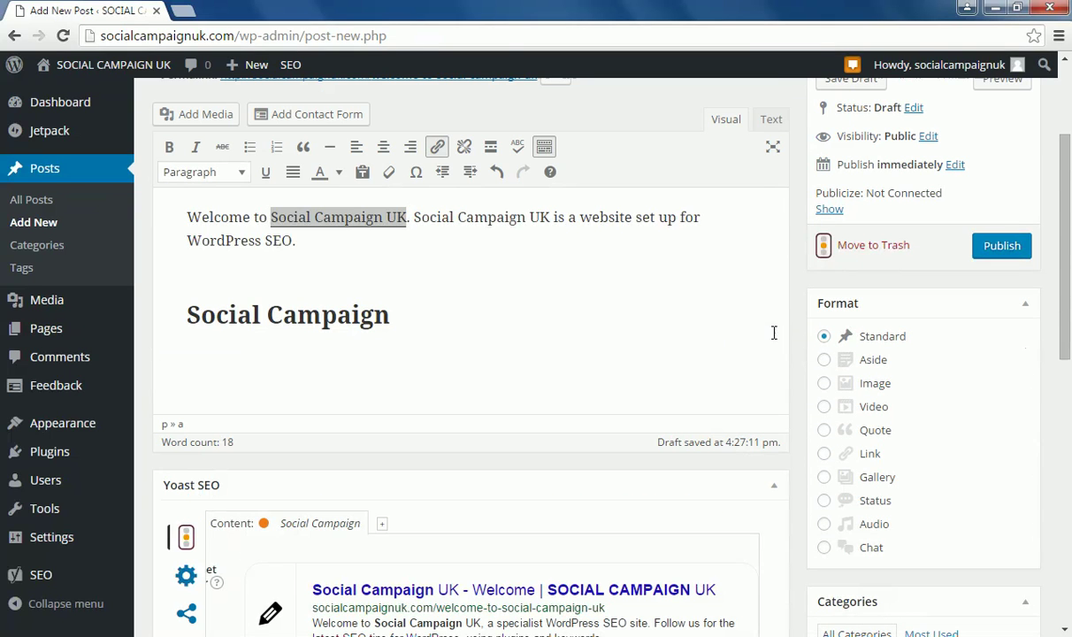
left_click_drag(409, 219, 269, 221)
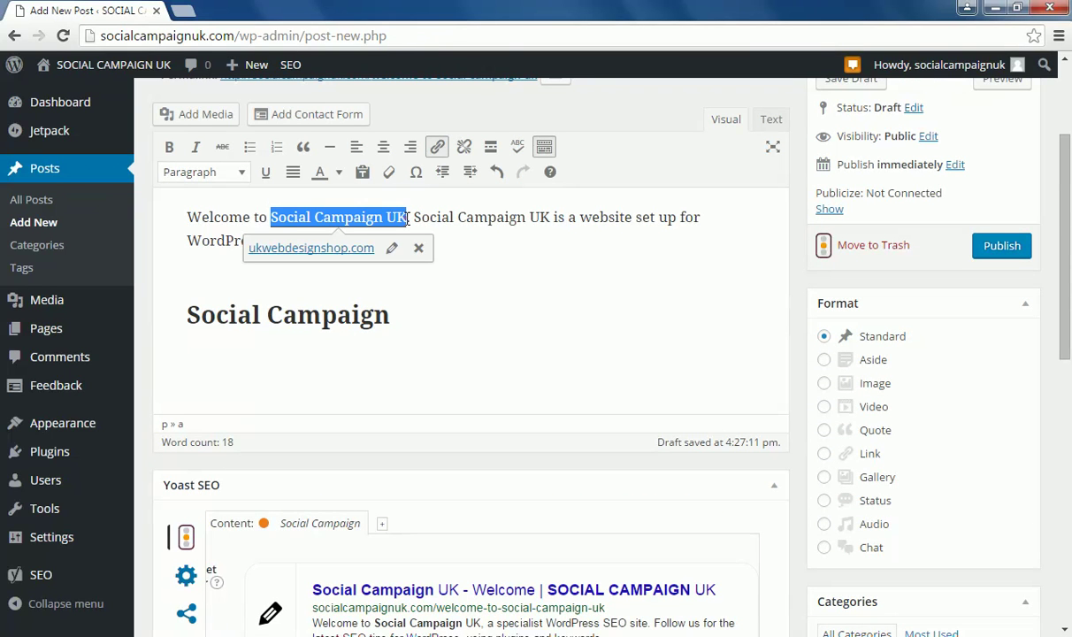
left_click(437, 146)
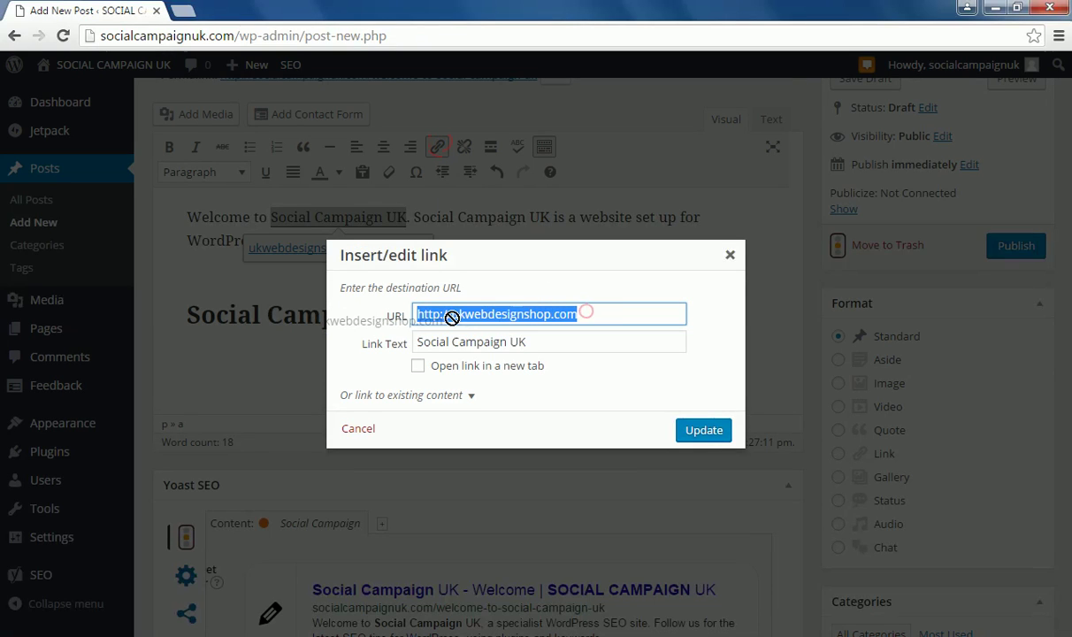
left_click(602, 315)
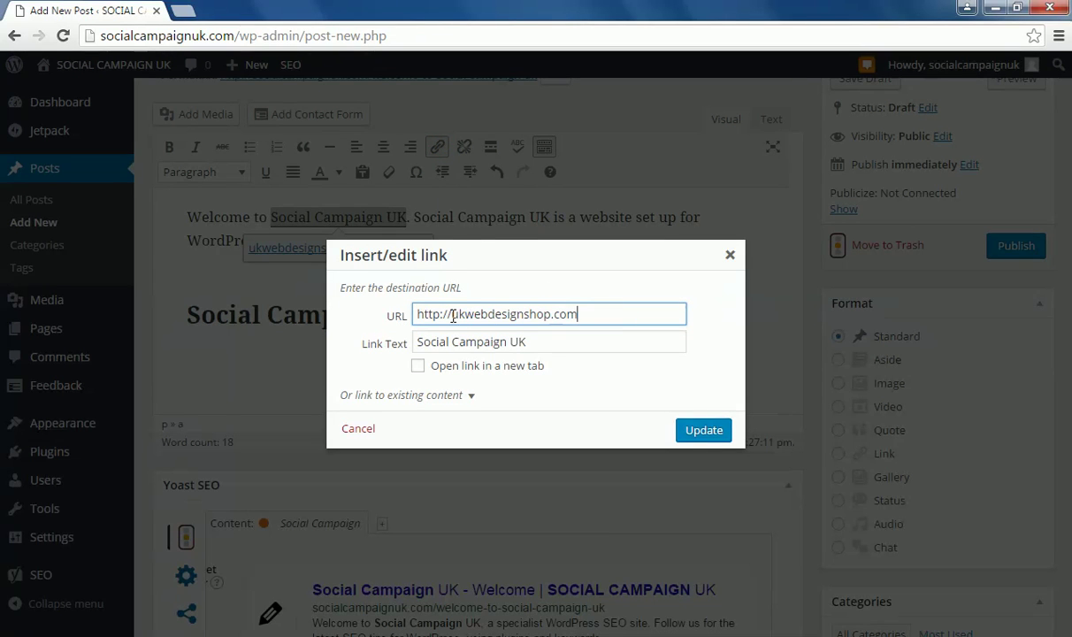
left_click_drag(452, 316, 640, 314)
type("w")
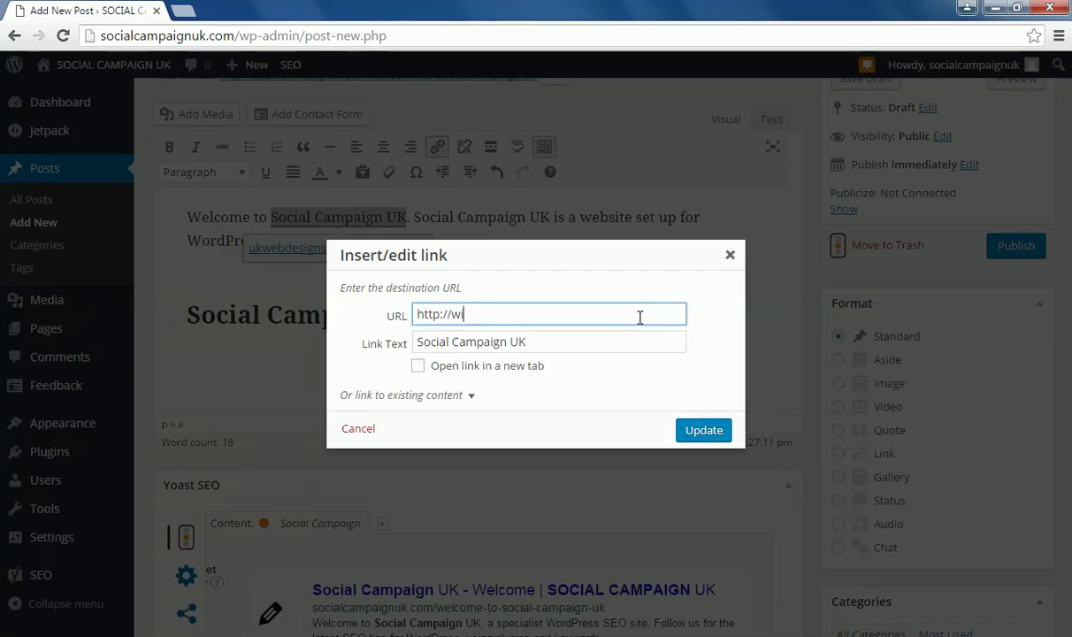
type("ildoneweb.com")
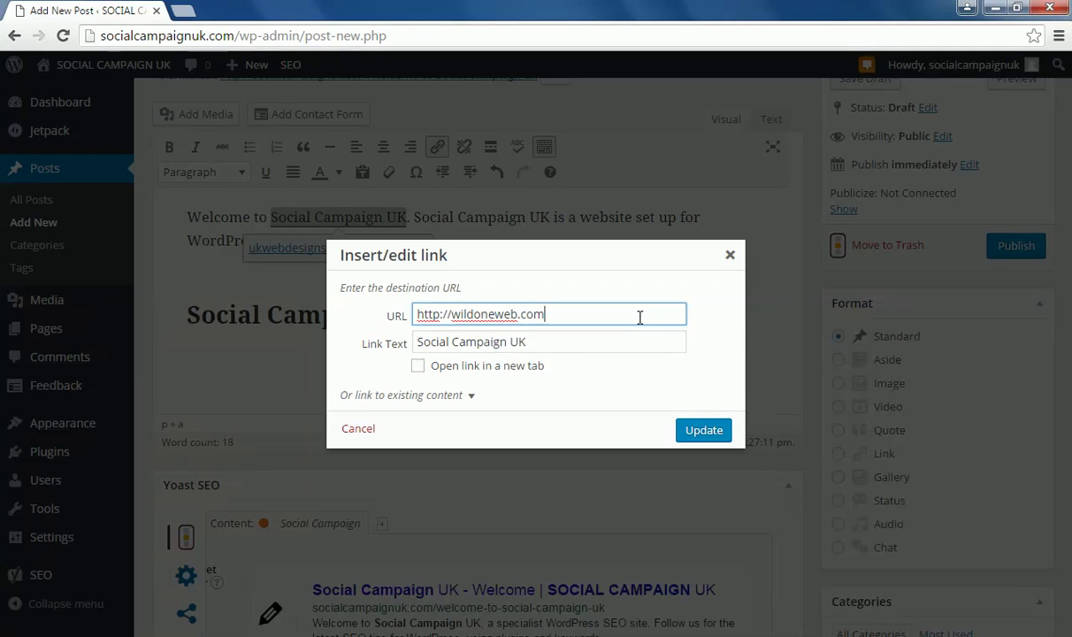
key("Return")
left_click(639, 316)
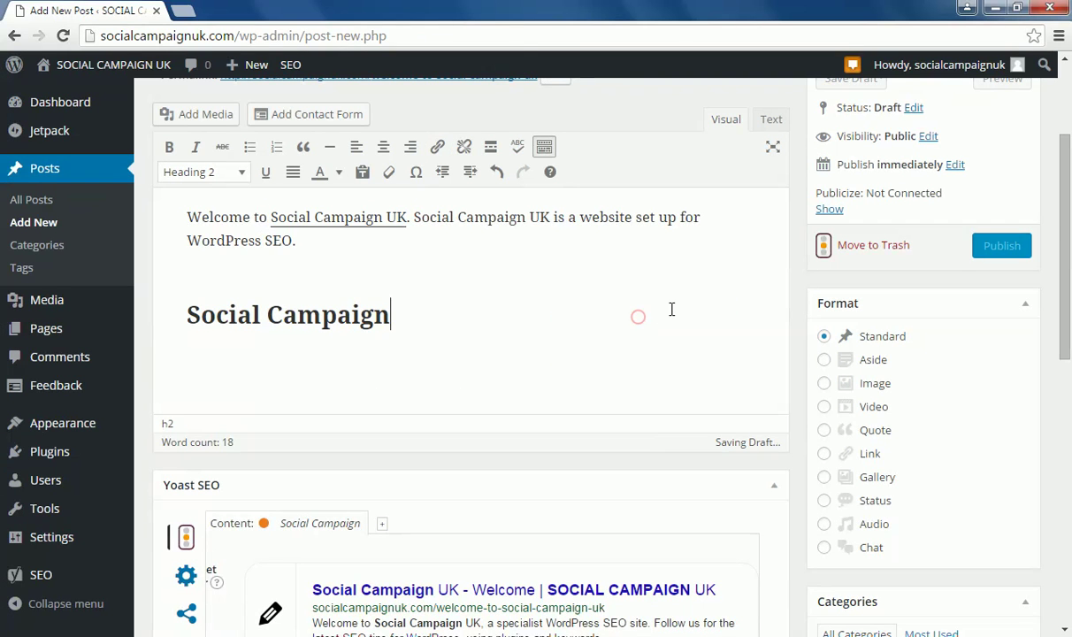
Check the content analysis for the remaining red items after the link's URL change
scroll(673, 308, "down", 4)
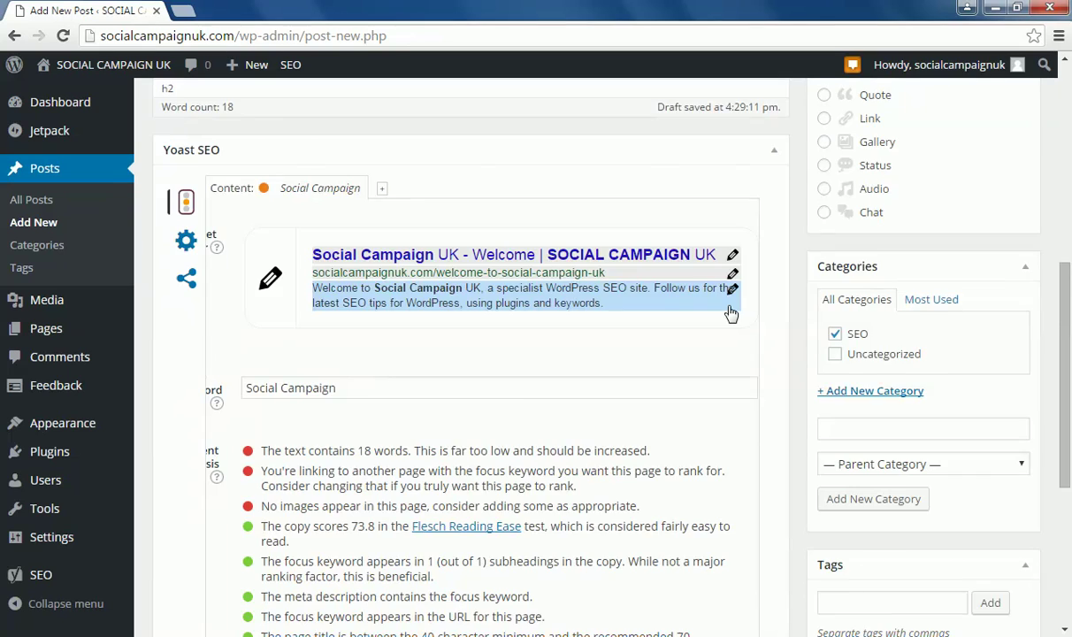
scroll(731, 314, "down", 1)
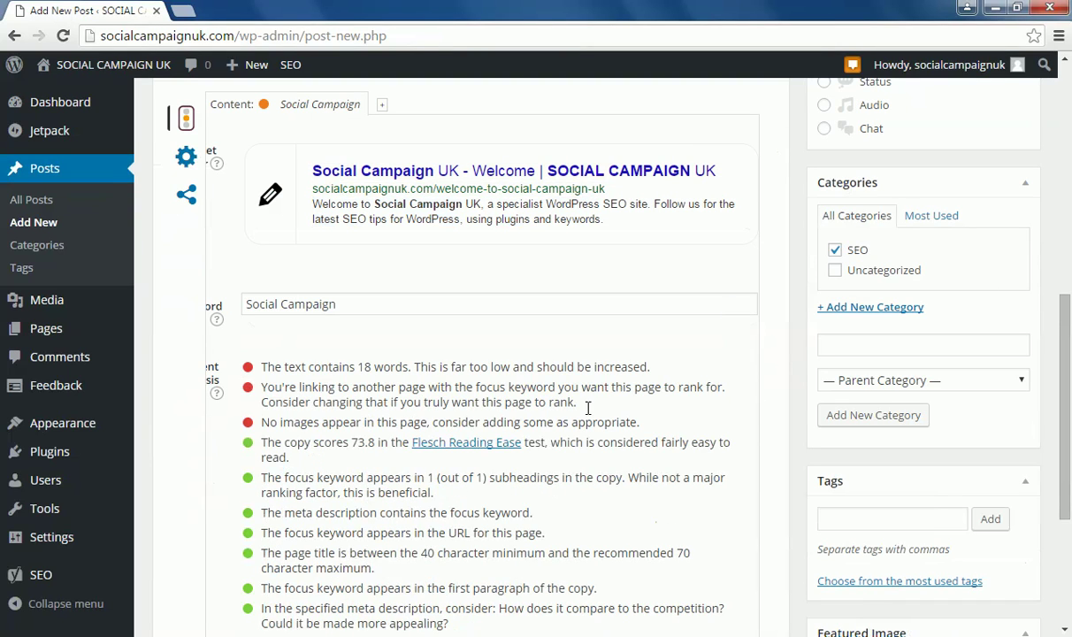
scroll(649, 390, "up", 5)
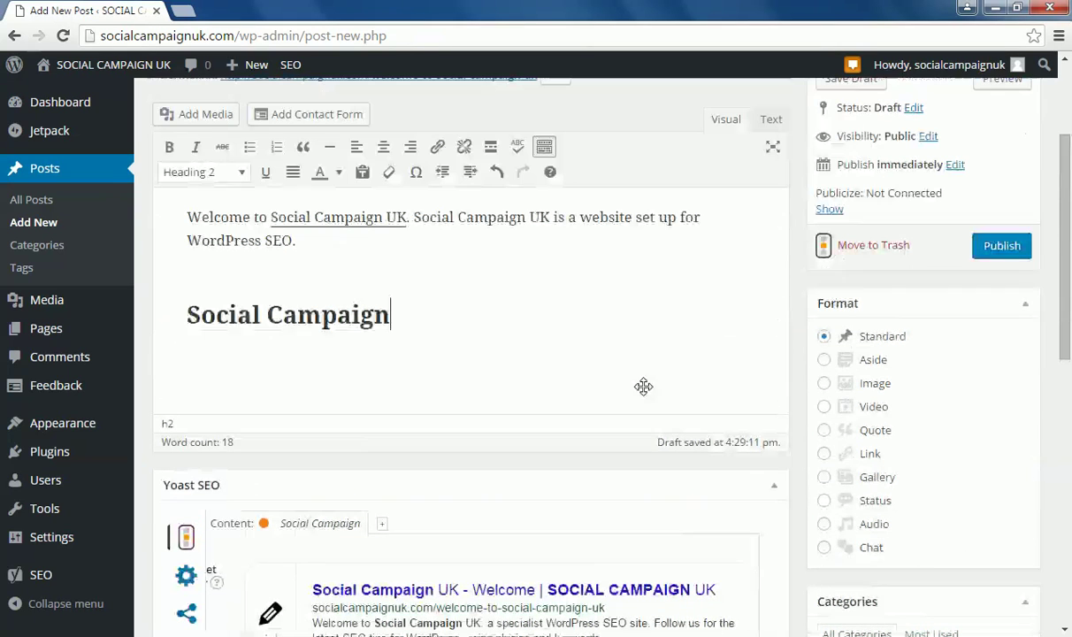
left_click(399, 220)
left_click(437, 147)
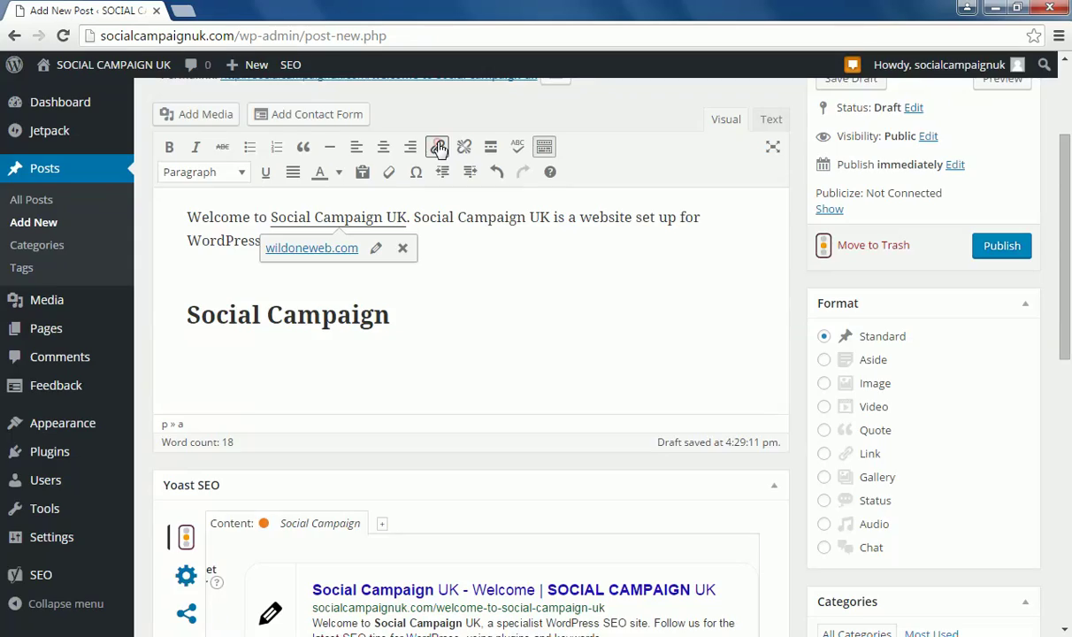
left_click(564, 314)
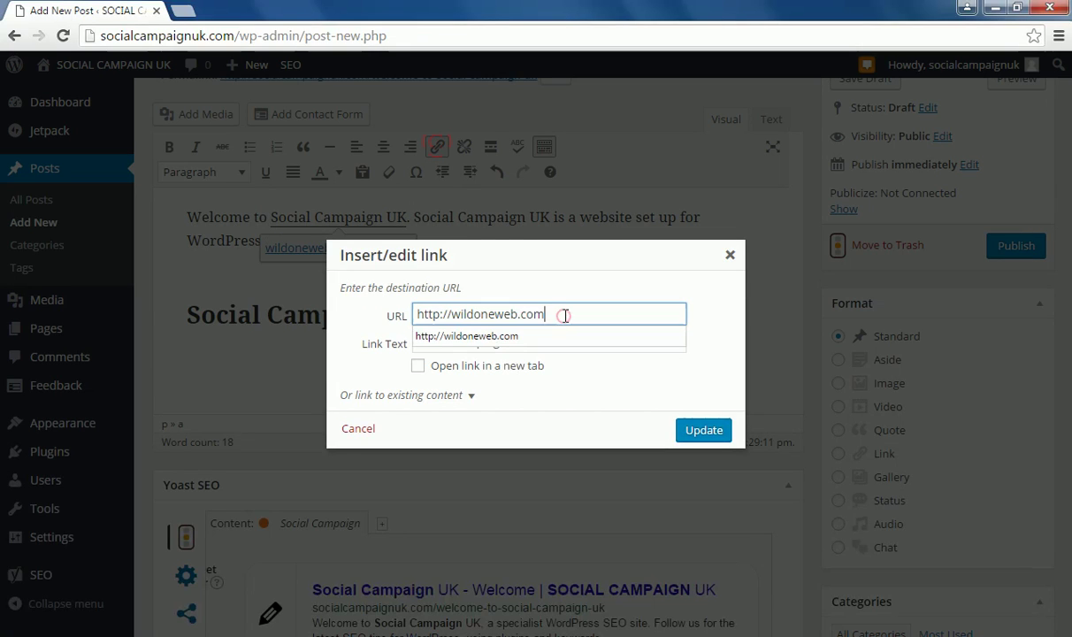
left_click_drag(564, 314, 450, 320)
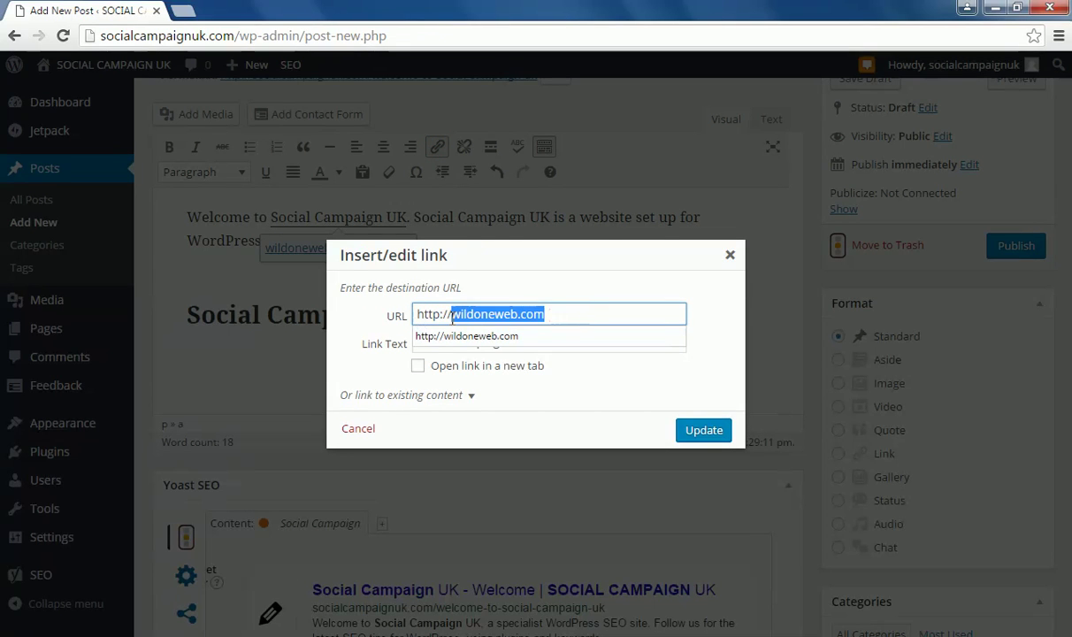
left_click(654, 385)
left_click(698, 431)
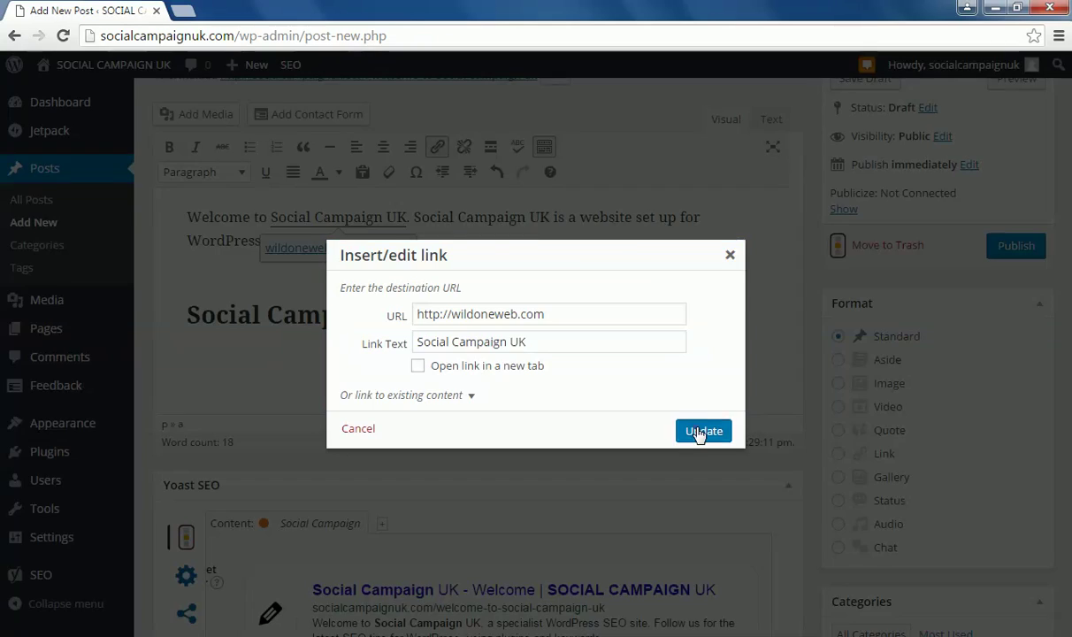
left_click(396, 216)
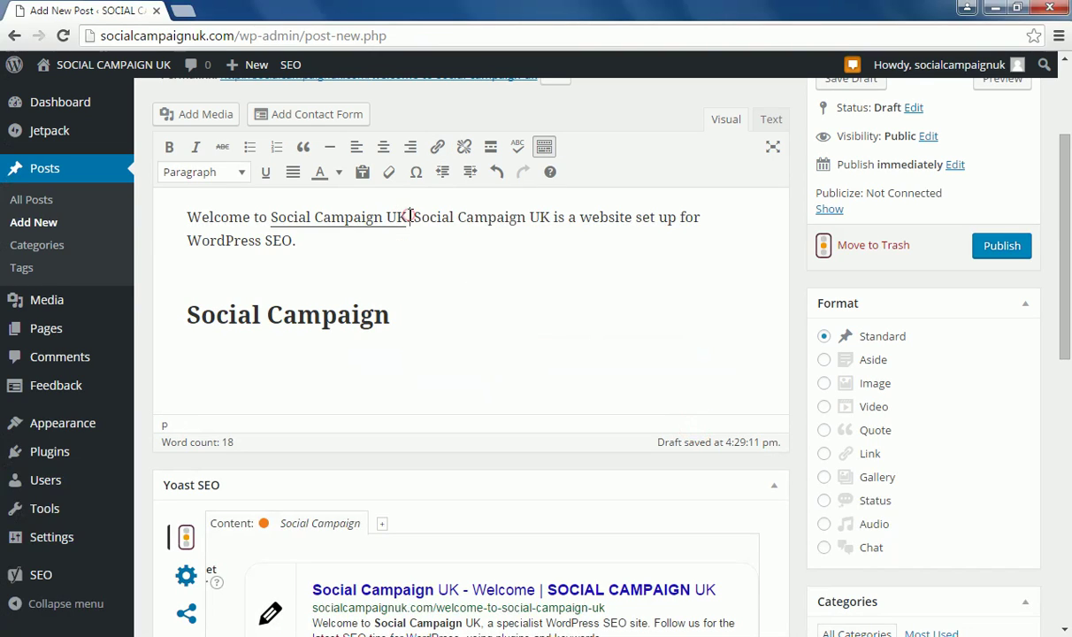
left_click(462, 147)
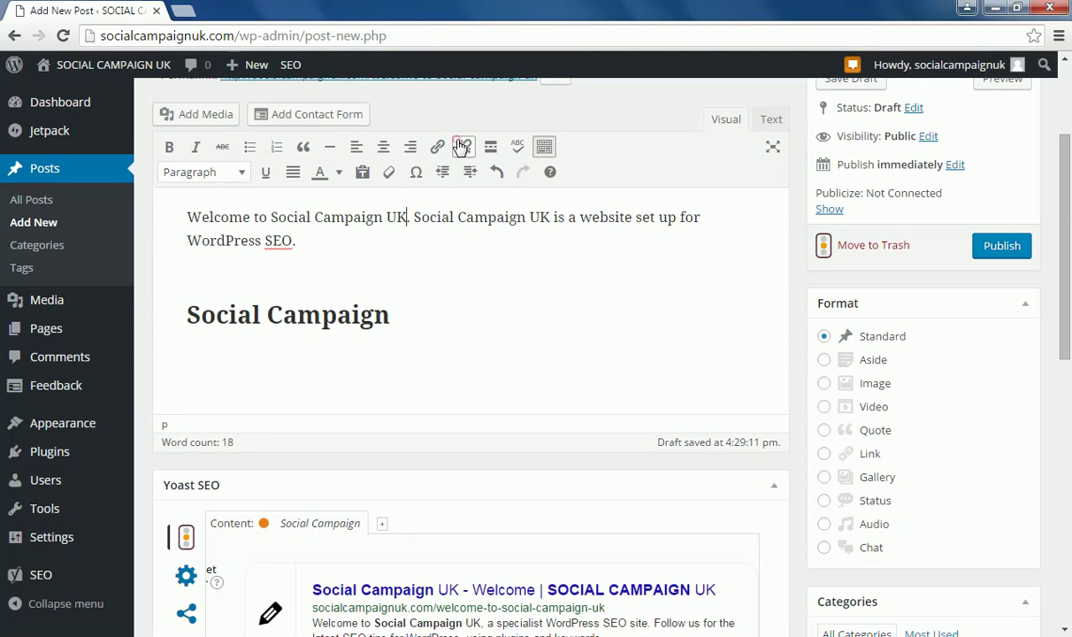
left_click_drag(293, 239, 265, 239)
left_click(433, 149)
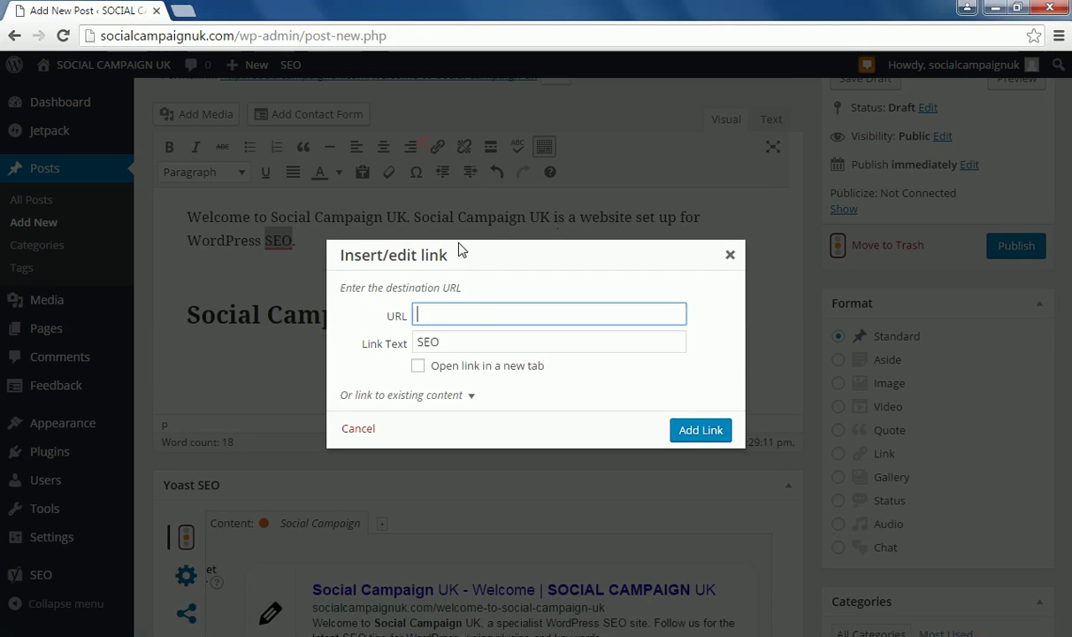
left_click(475, 311)
left_click(486, 319)
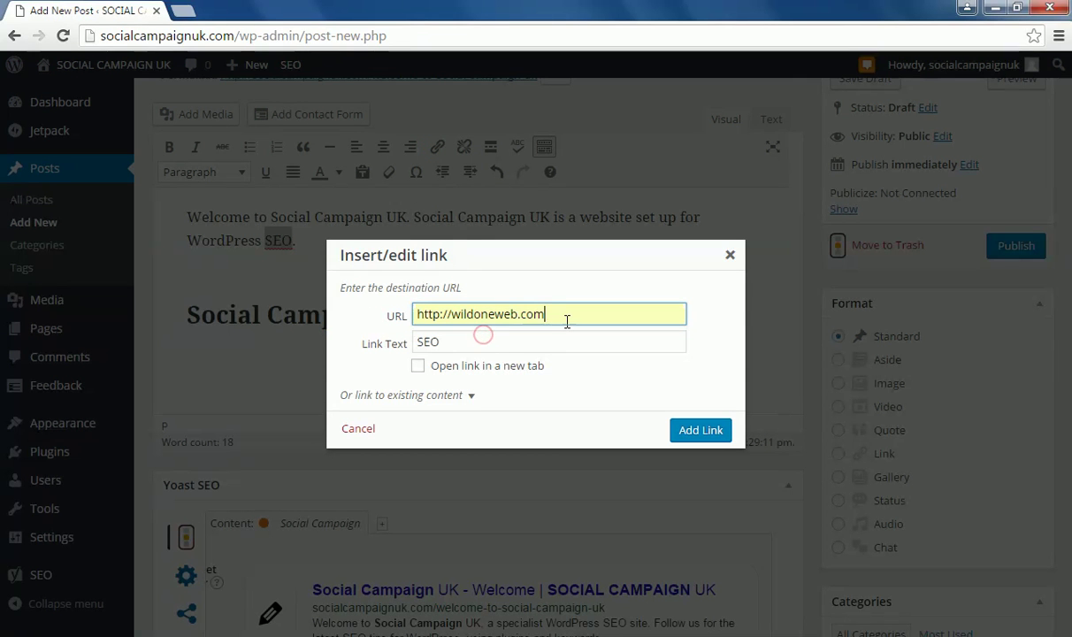
left_click_drag(565, 318, 455, 315)
type("ukw")
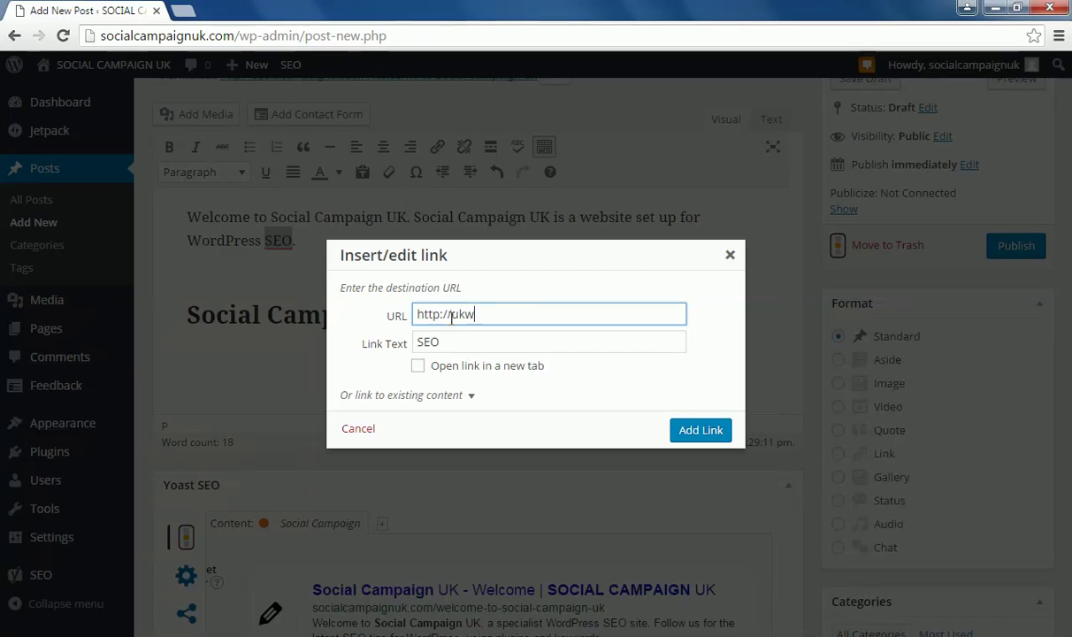
type("ebdesignshop")
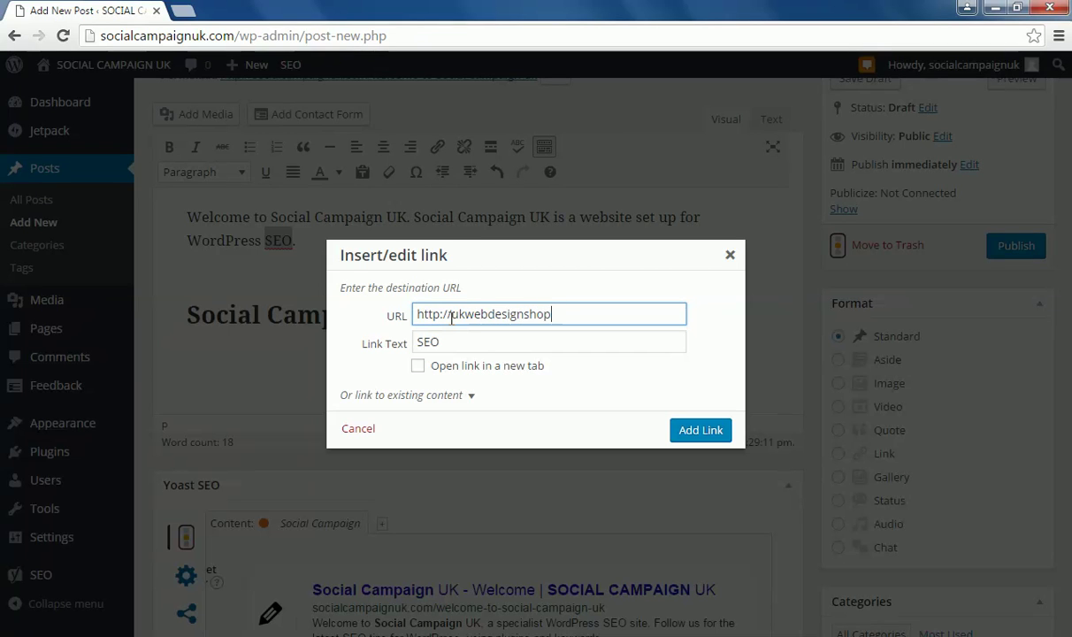
type(".com")
key("Return")
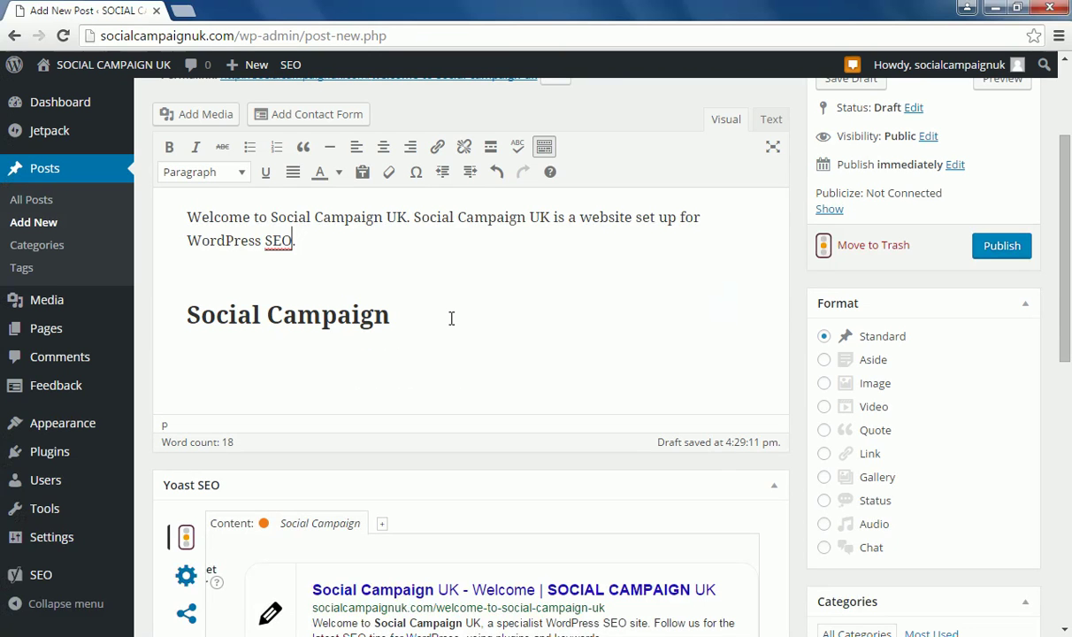
Review the full content analysis again, including its outbound link, text length and image items
scroll(715, 465, "down", 5)
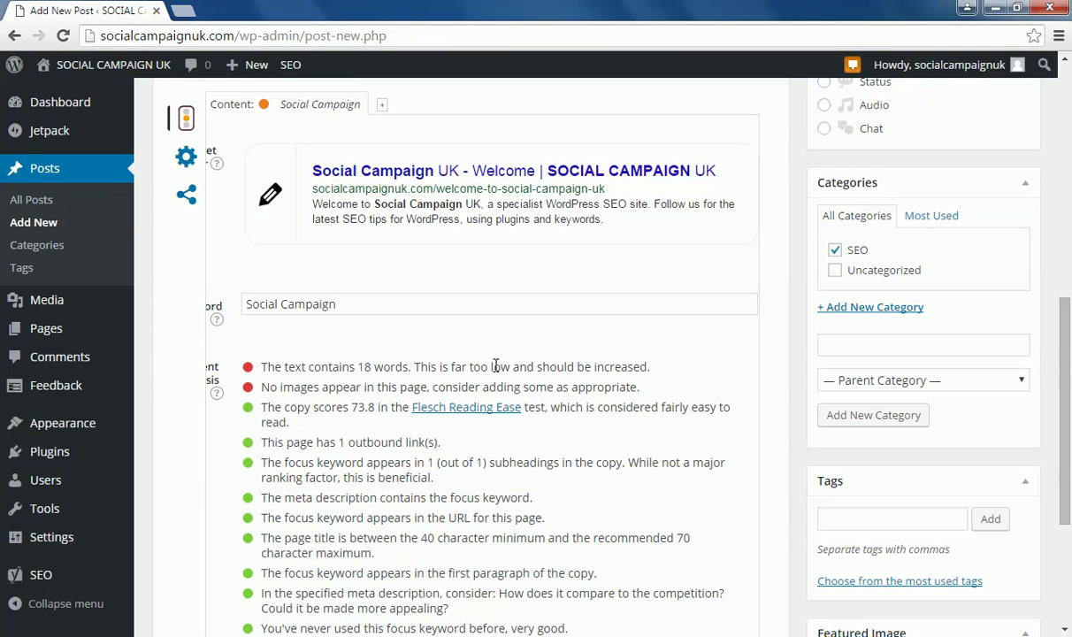
scroll(658, 366, "down", 1)
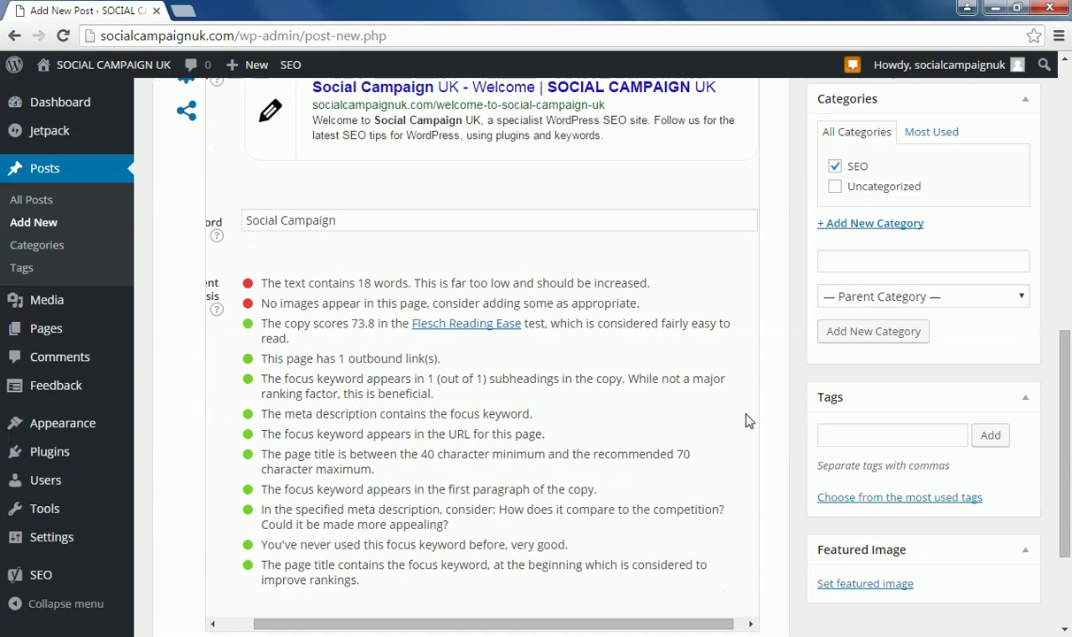
scroll(750, 428, "up", 6)
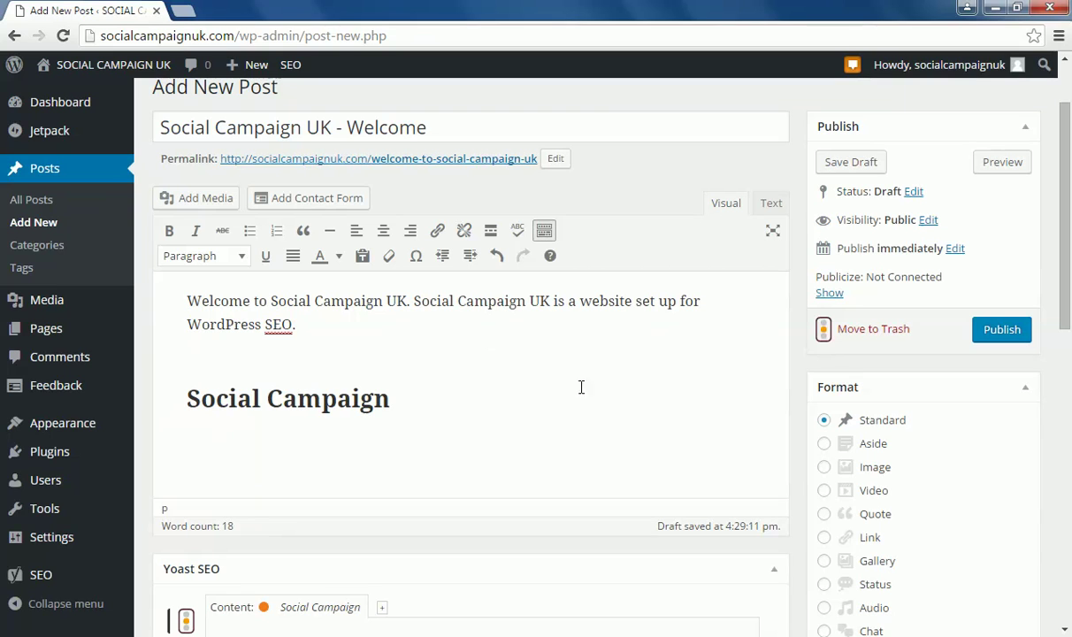
scroll(794, 338, "down", 5)
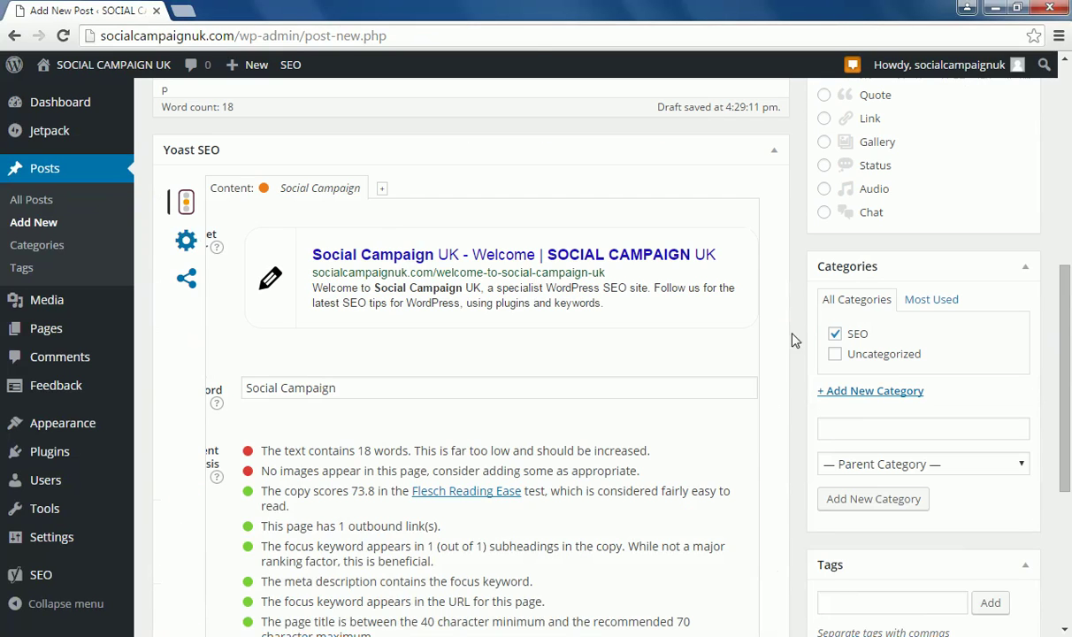
Try "seo" as the post's focus keyword in place of "Social Campaign", and clear the keyword
left_click_drag(377, 388, 44, 403)
type("s")
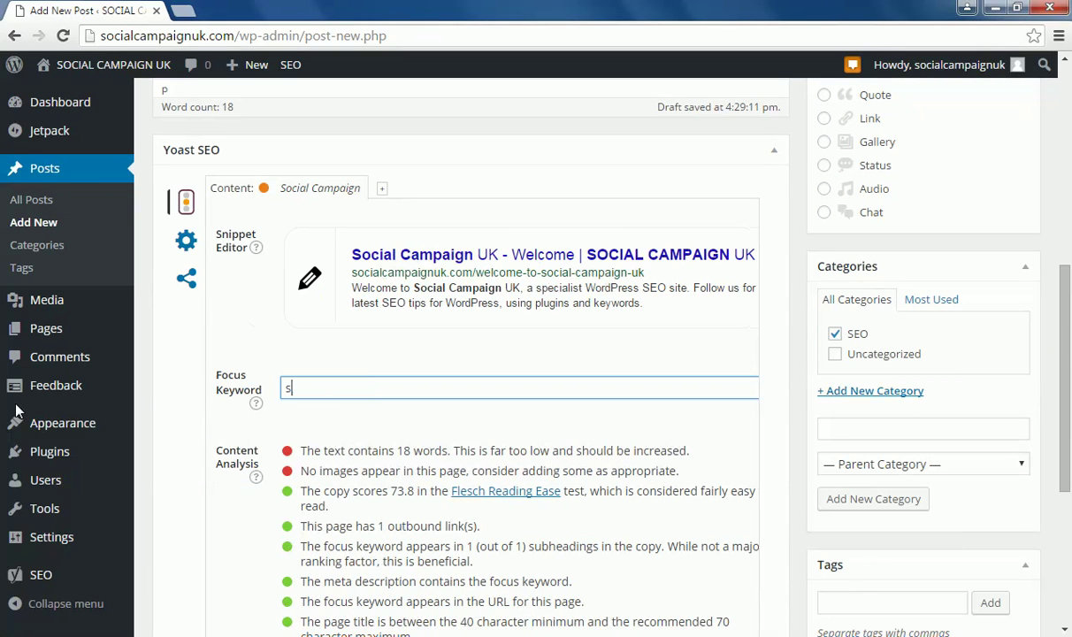
type("eo")
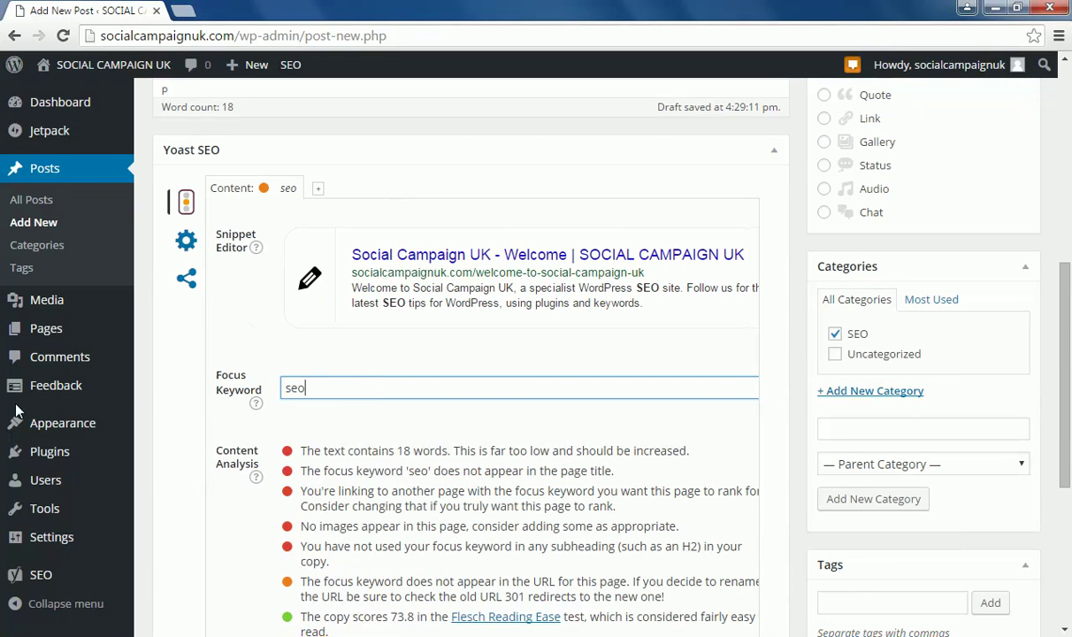
left_click(357, 364)
left_click_drag(386, 378, 208, 385)
key("BackSpace")
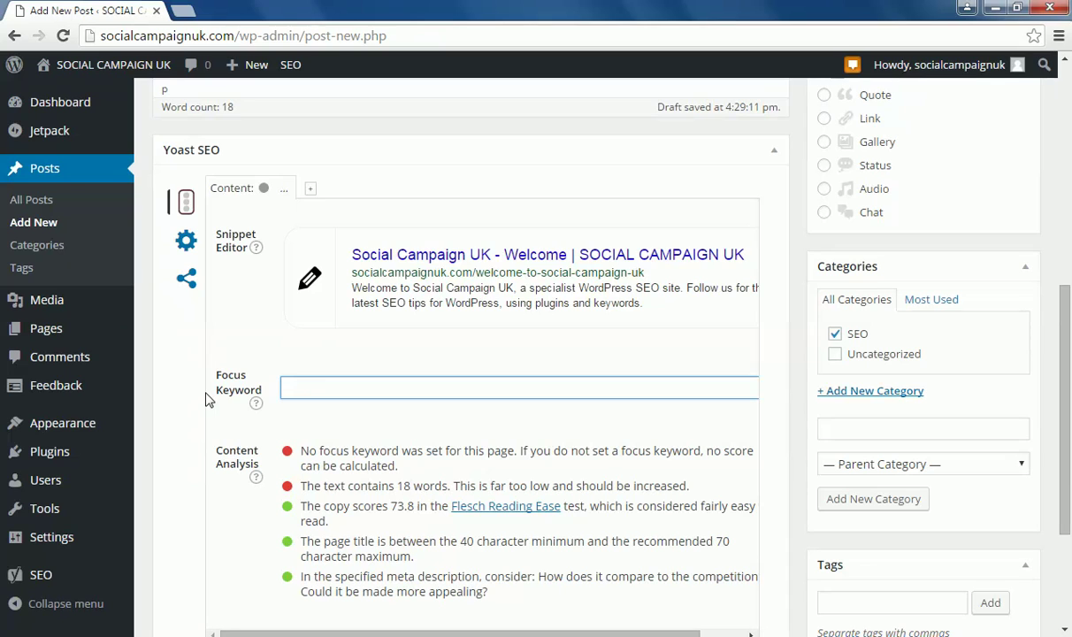
Move the post to the Trash, discarding its unsaved changes, and return to the Dashboard
scroll(793, 350, "up", 4)
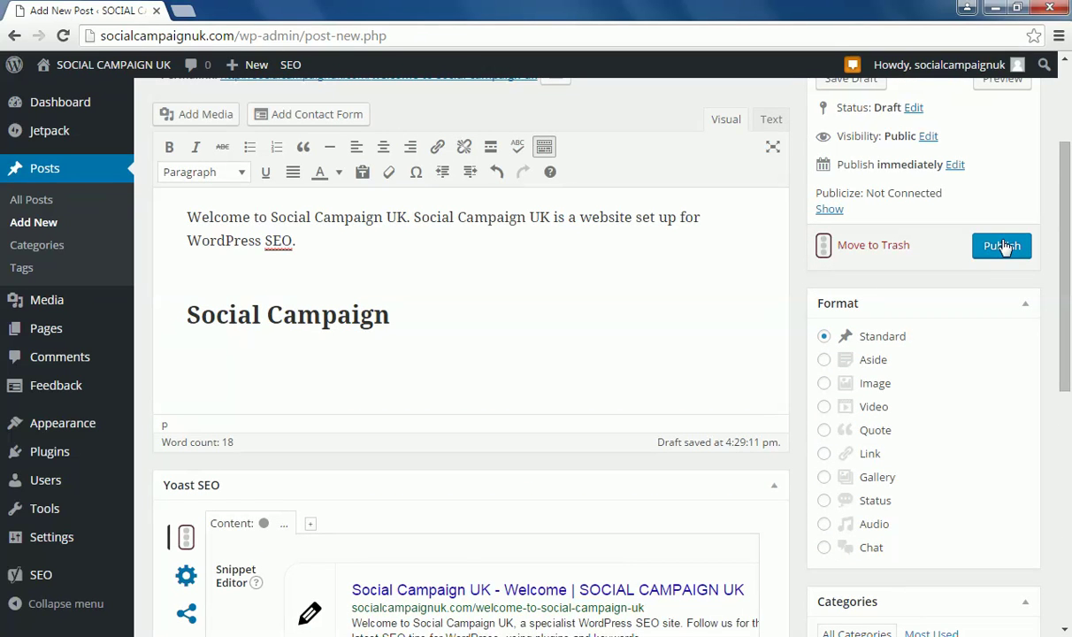
left_click_drag(1060, 239, 1069, 168)
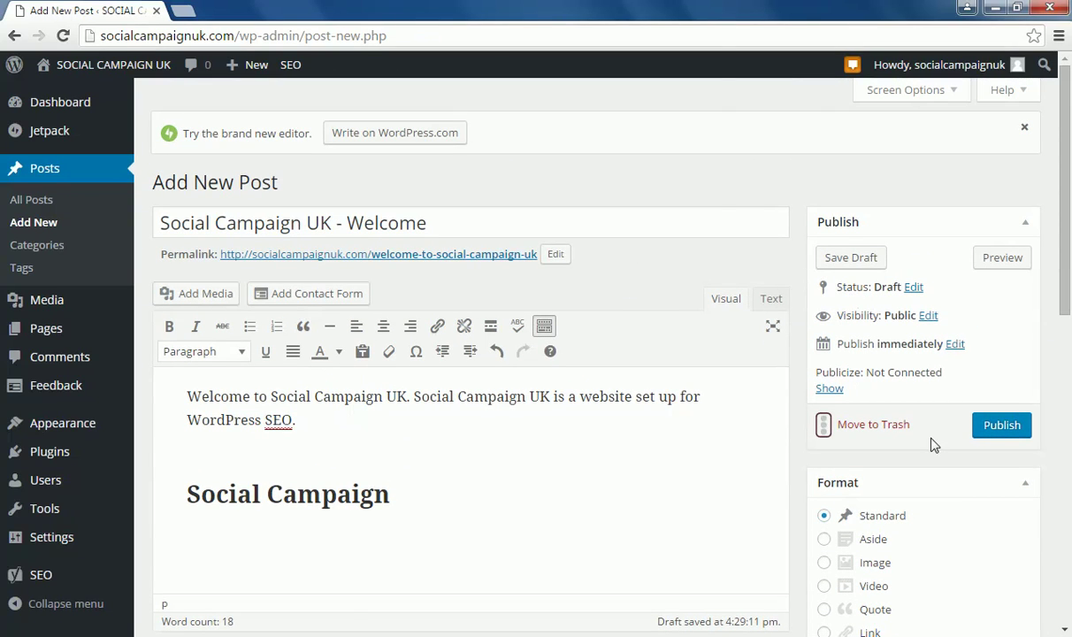
left_click(894, 432)
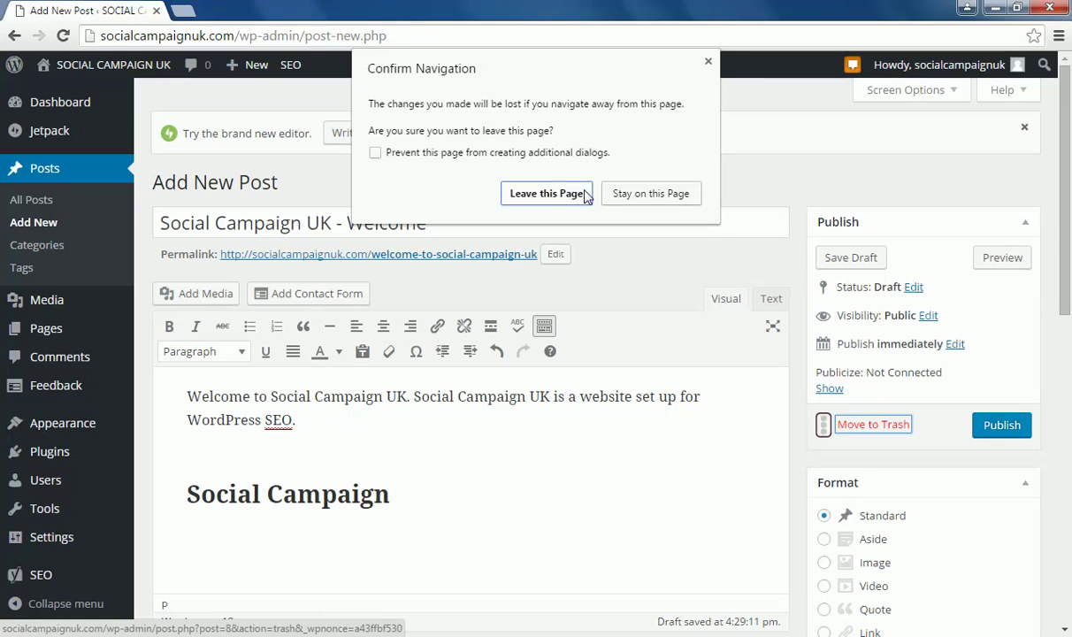
left_click(550, 193)
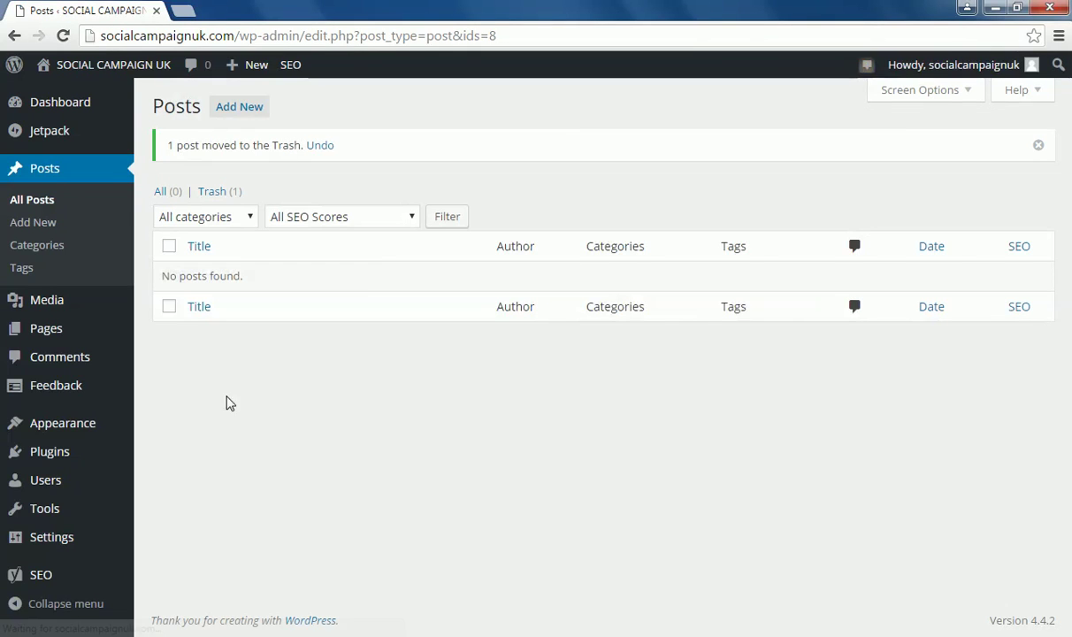
mouse_move(97, 577)
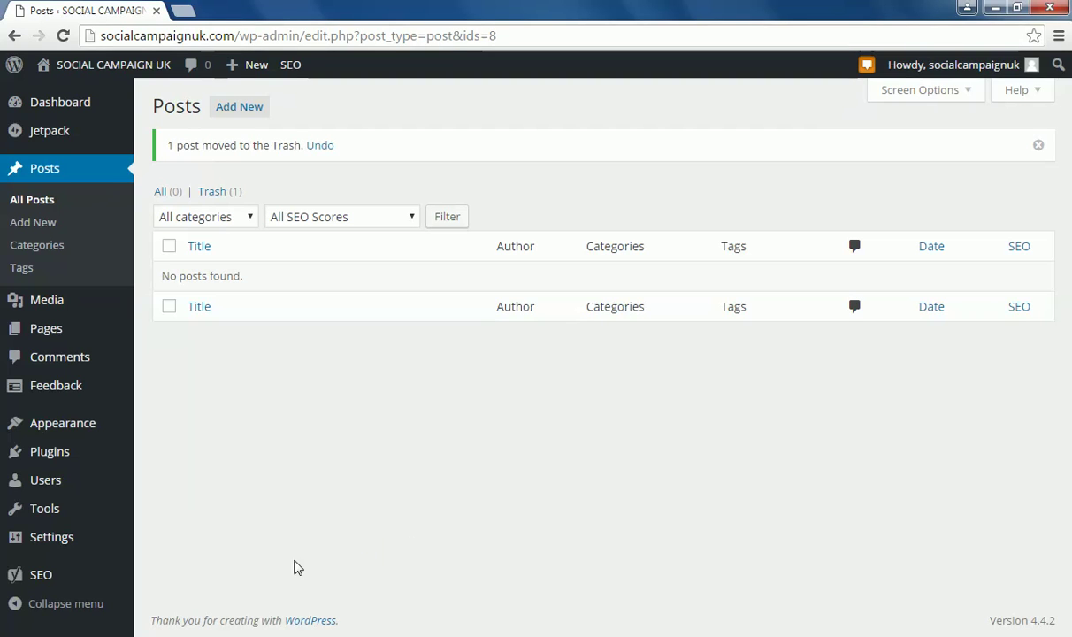
left_click(96, 103)
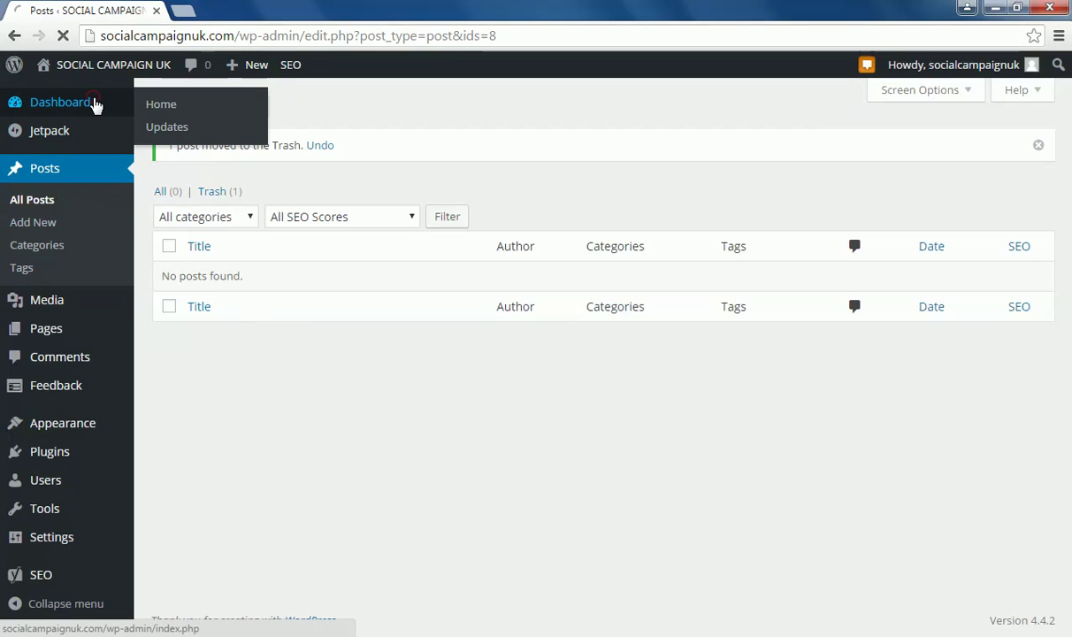